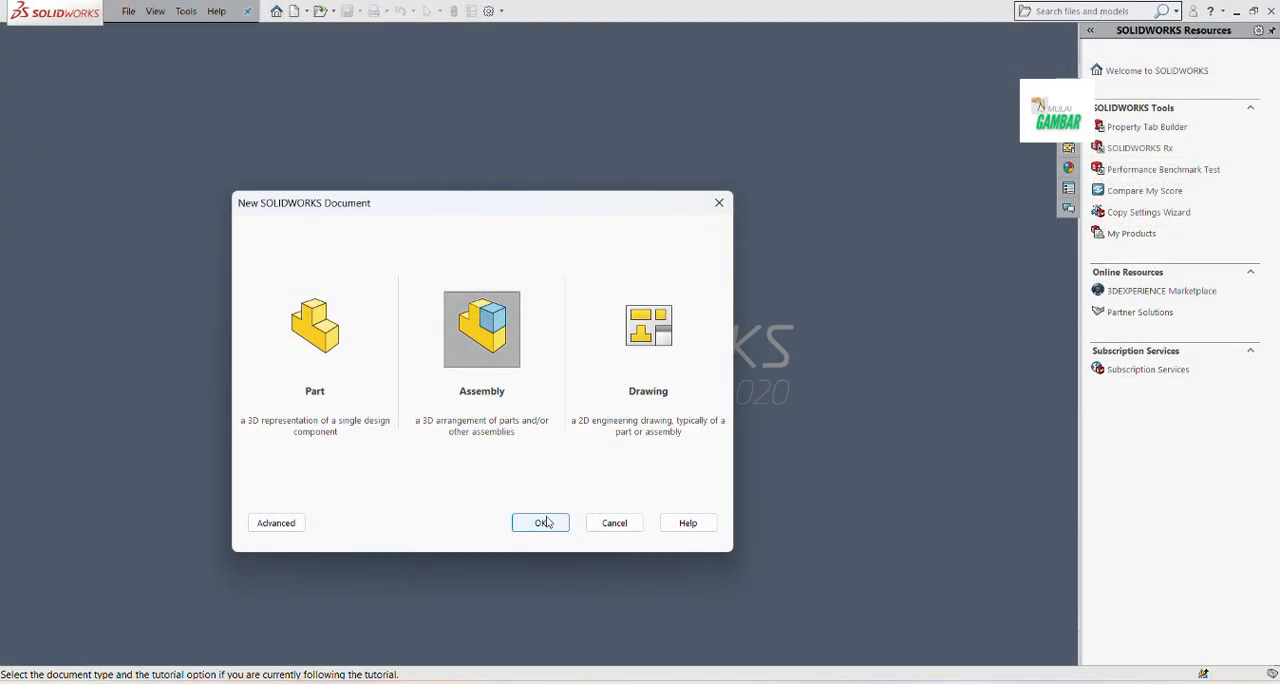
# Create a new assembly and place two copies of PLATFORM 1, one above the other
pyautogui.click(544, 522)
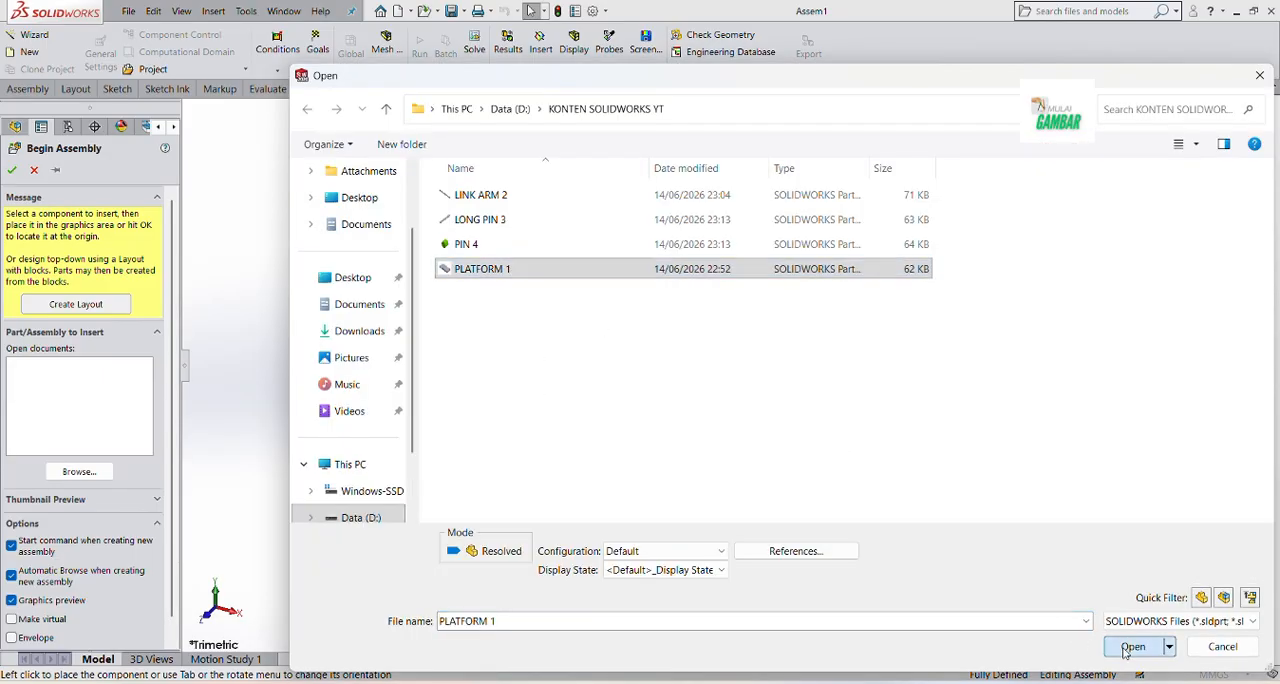
pyautogui.click(1131, 646)
pyautogui.click(57, 171)
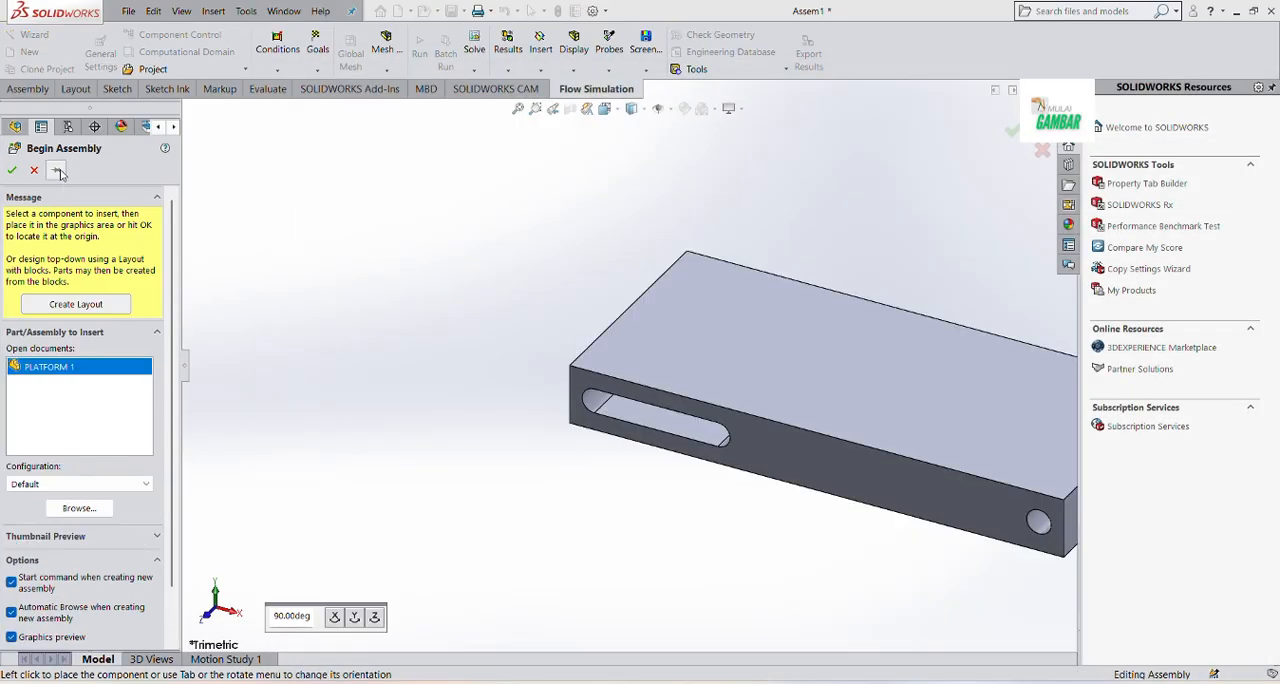
pyautogui.click(571, 434)
pyautogui.scroll(5, 578, 337)
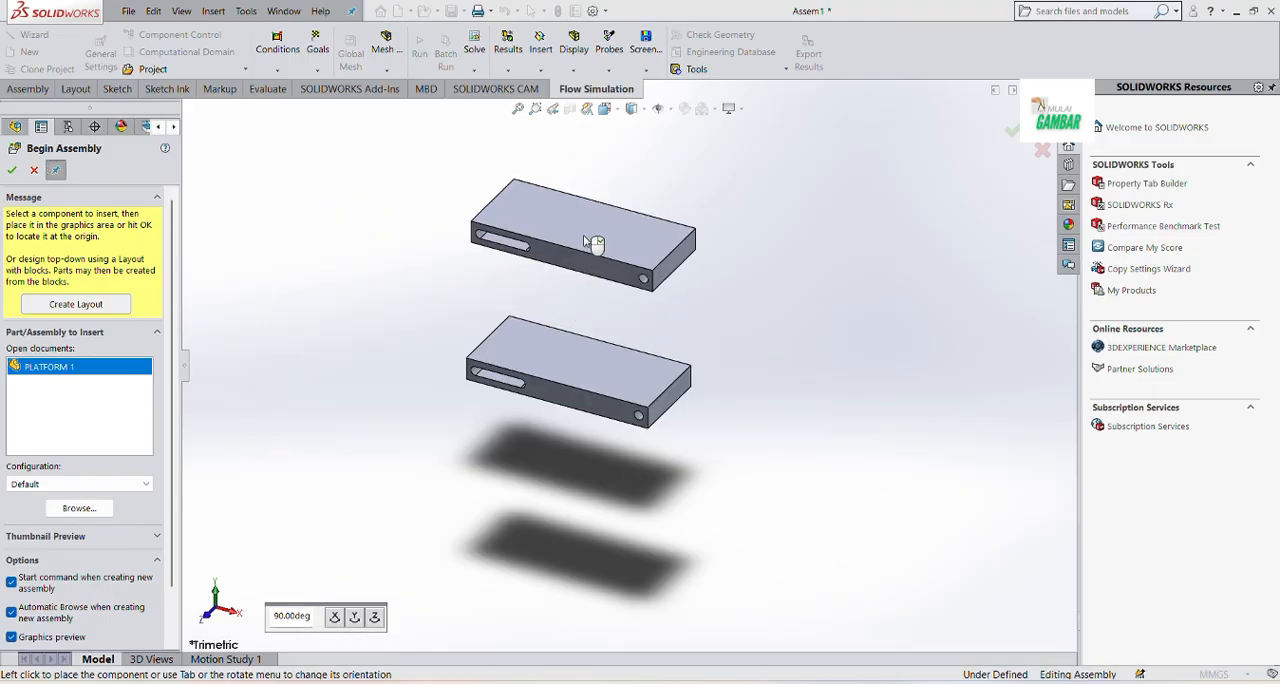
pyautogui.click(594, 243)
pyautogui.click(12, 171)
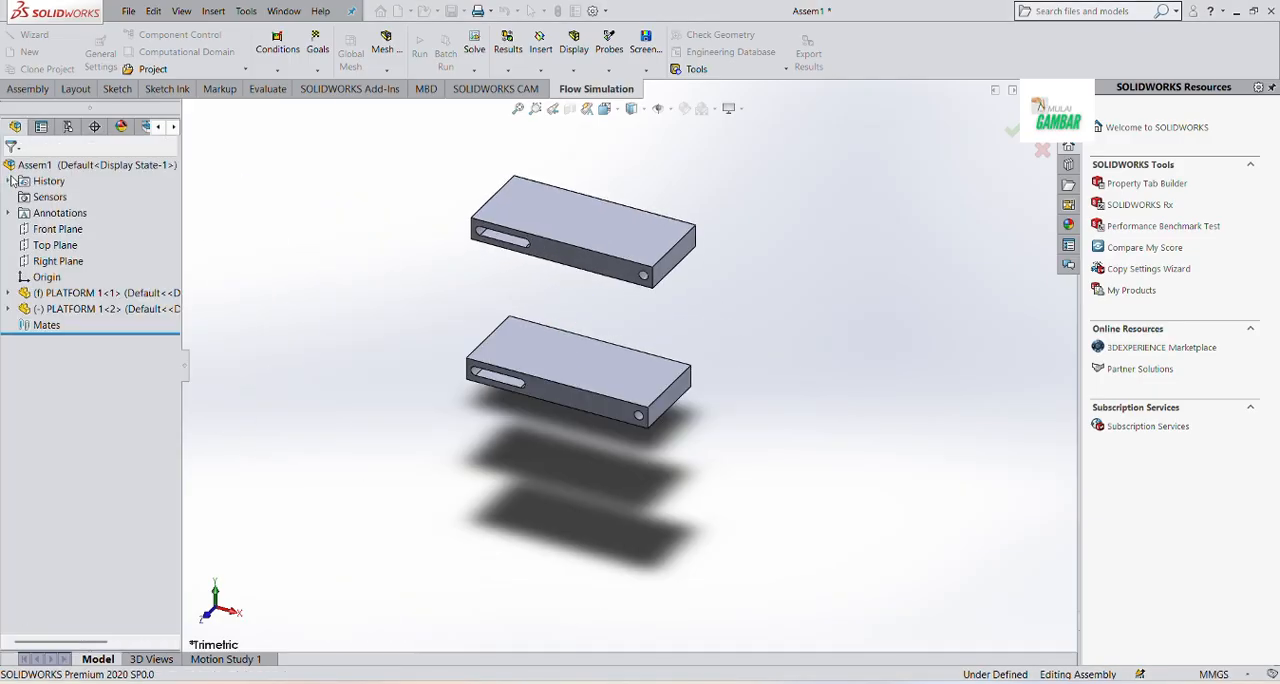
# Insert one LINK ARM 2 component into free space beside the lower platform's slotted end
pyautogui.click(28, 88)
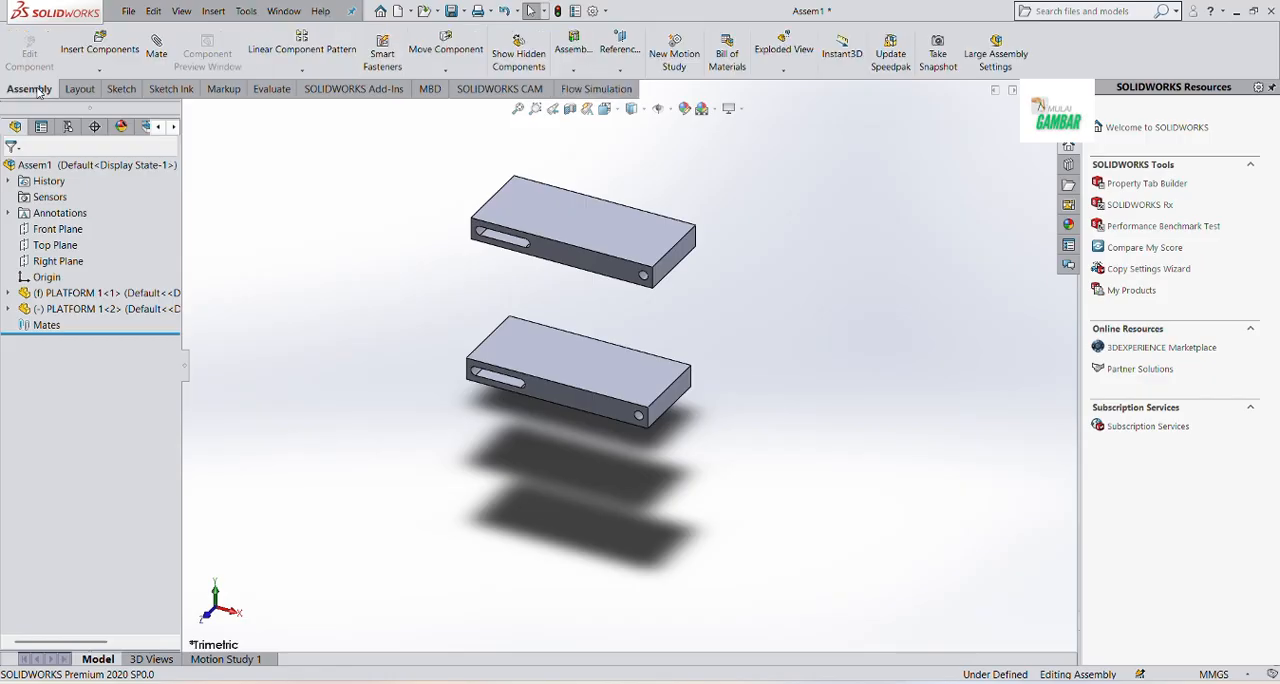
pyautogui.click(99, 46)
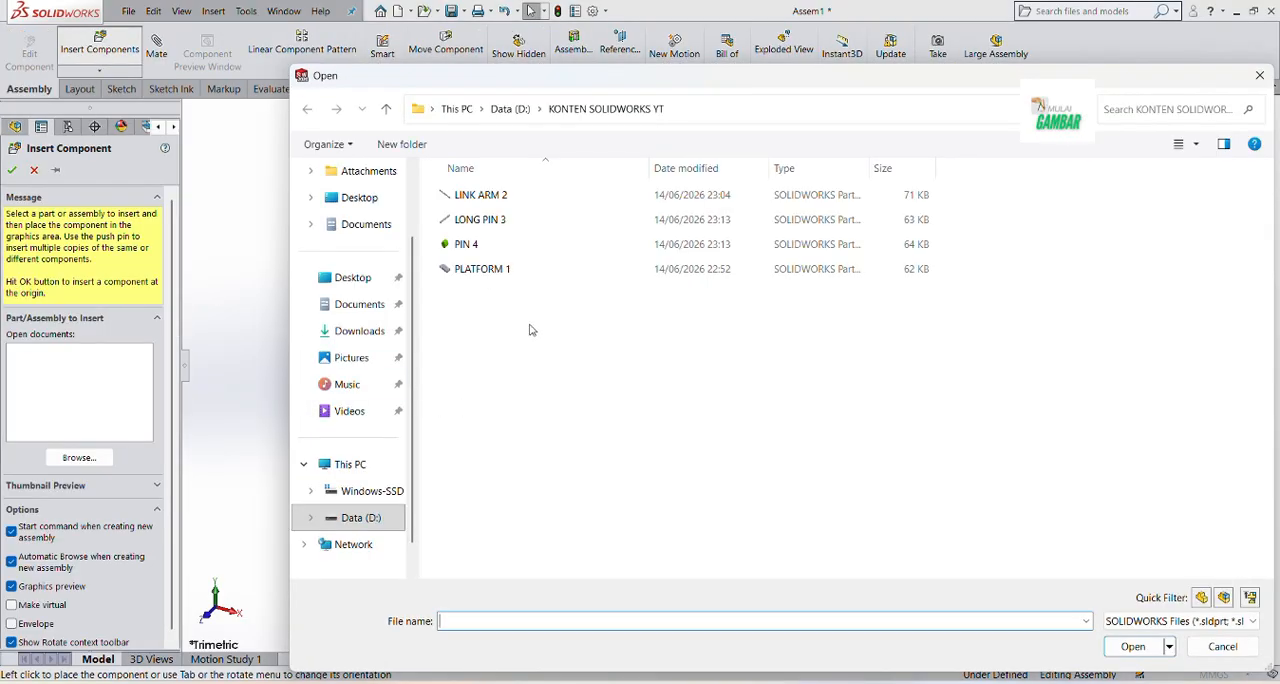
pyautogui.click(508, 194)
pyautogui.click(1134, 648)
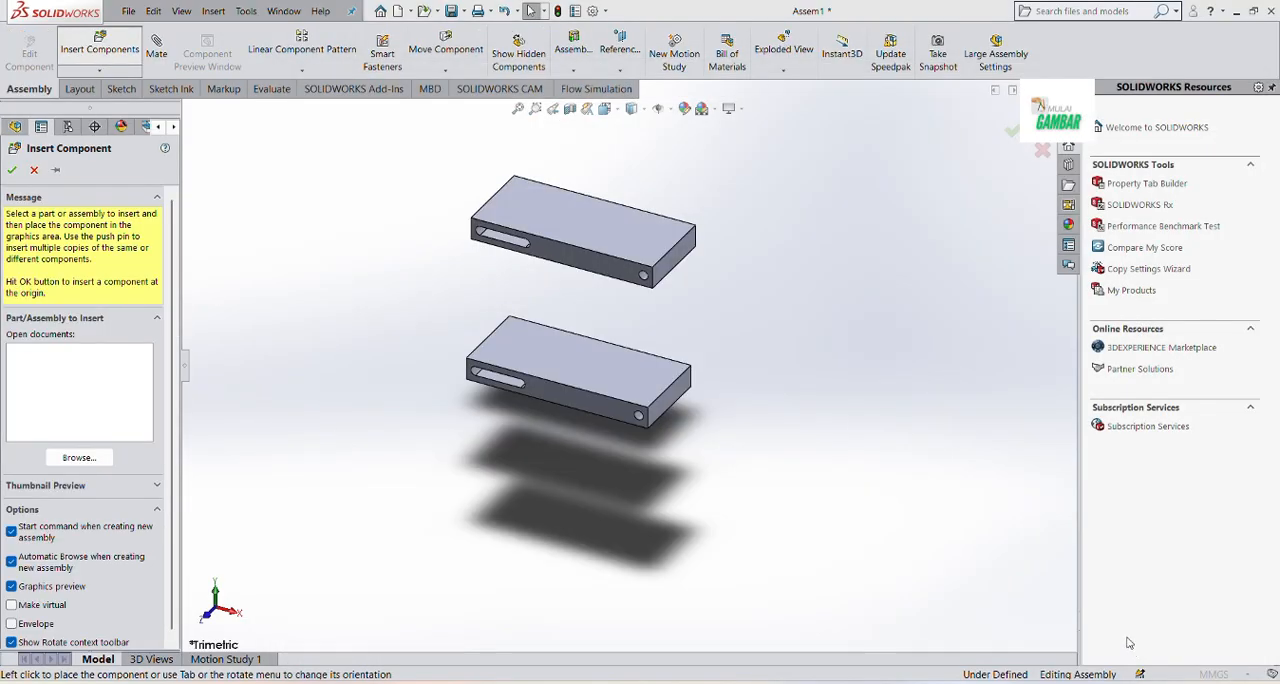
pyautogui.click(351, 332)
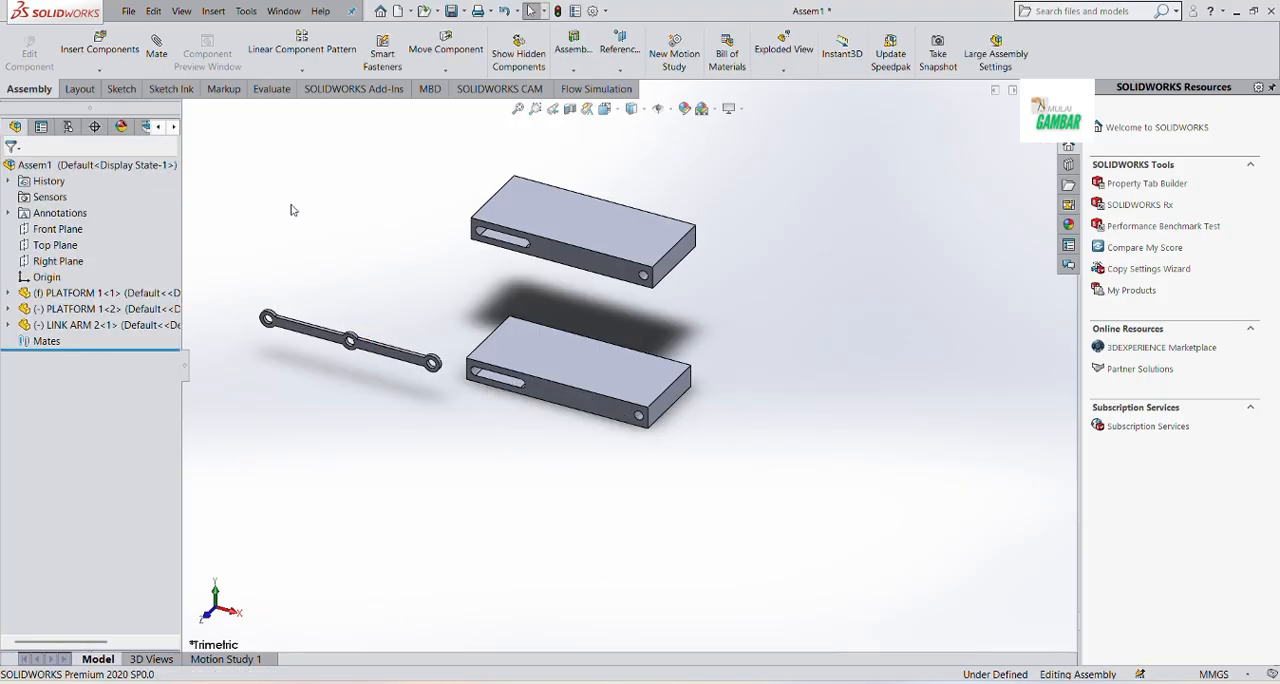
# Add a concentric mate between the link arm's end hole and the round hole in the lower platform
pyautogui.scroll(-8, 430, 365)
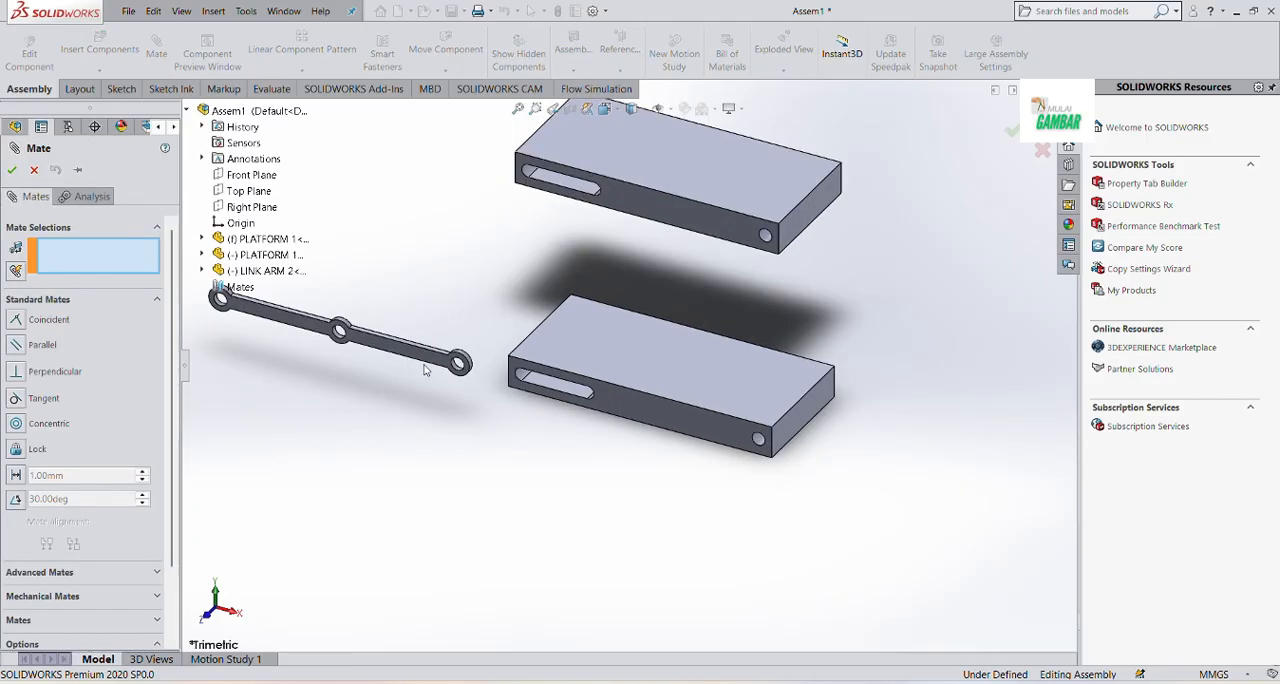
pyautogui.click(493, 364)
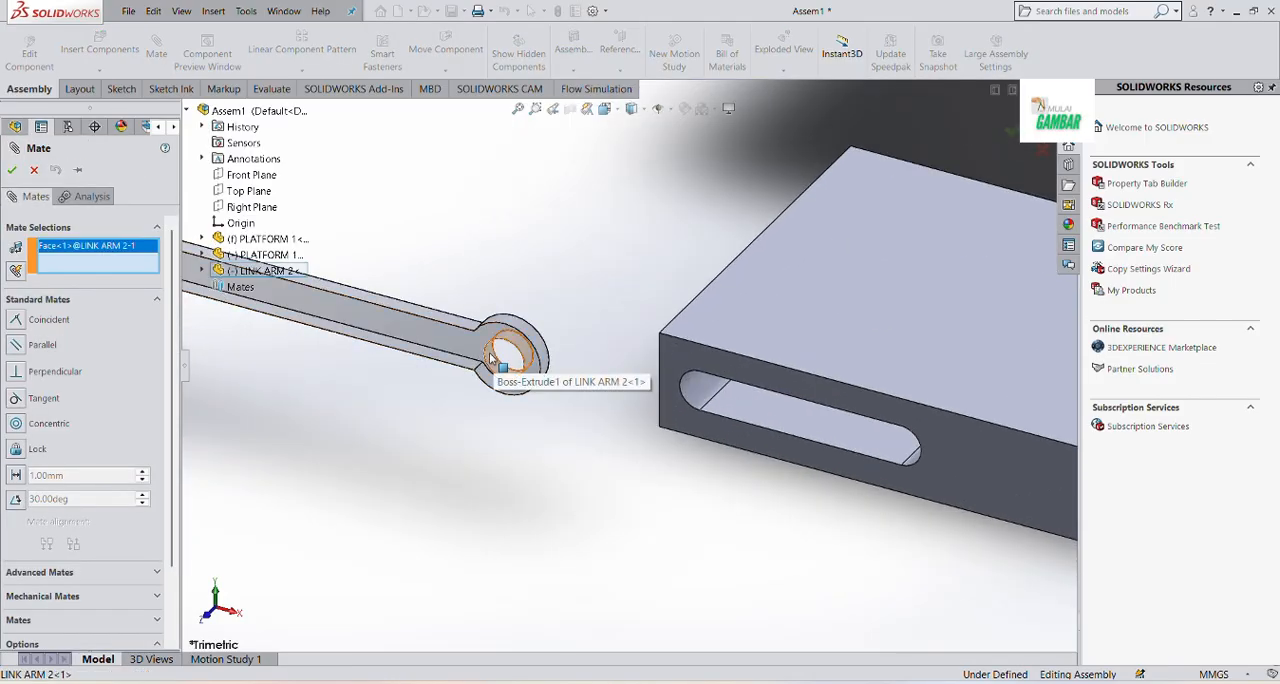
pyautogui.scroll(6, 514, 395)
pyautogui.scroll(-7, 866, 438)
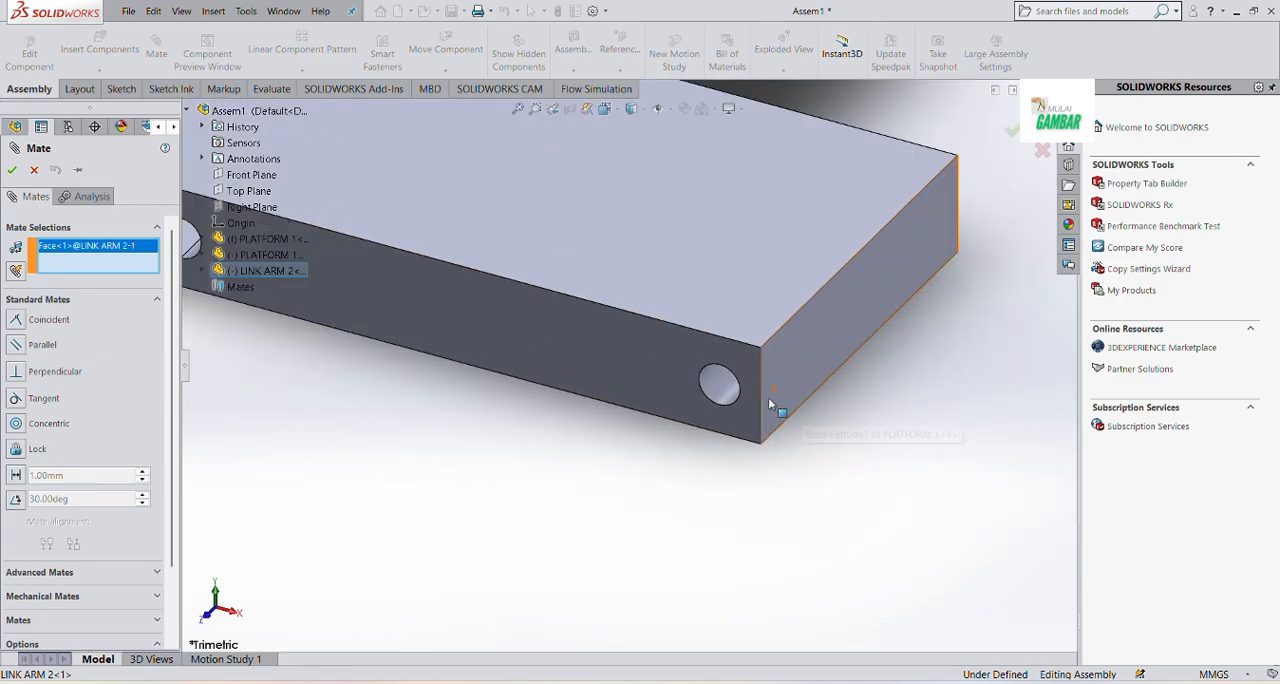
pyautogui.click(694, 383)
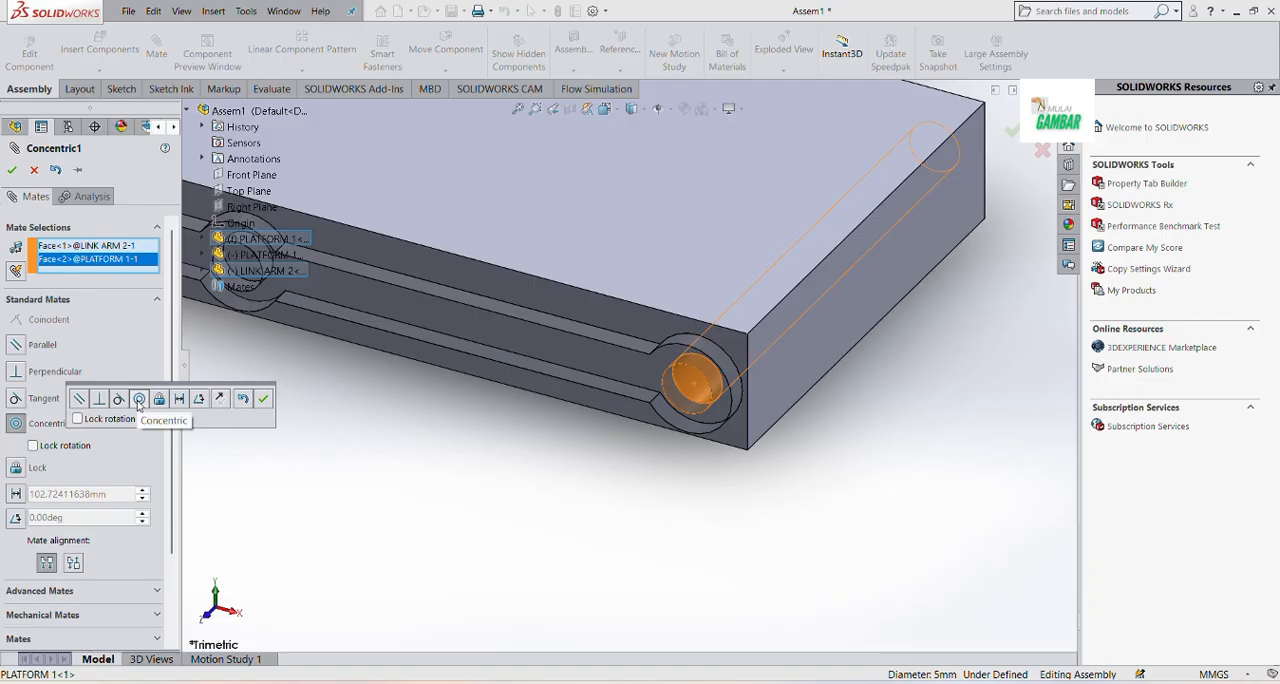
pyautogui.click(263, 398)
pyautogui.press('Escape')
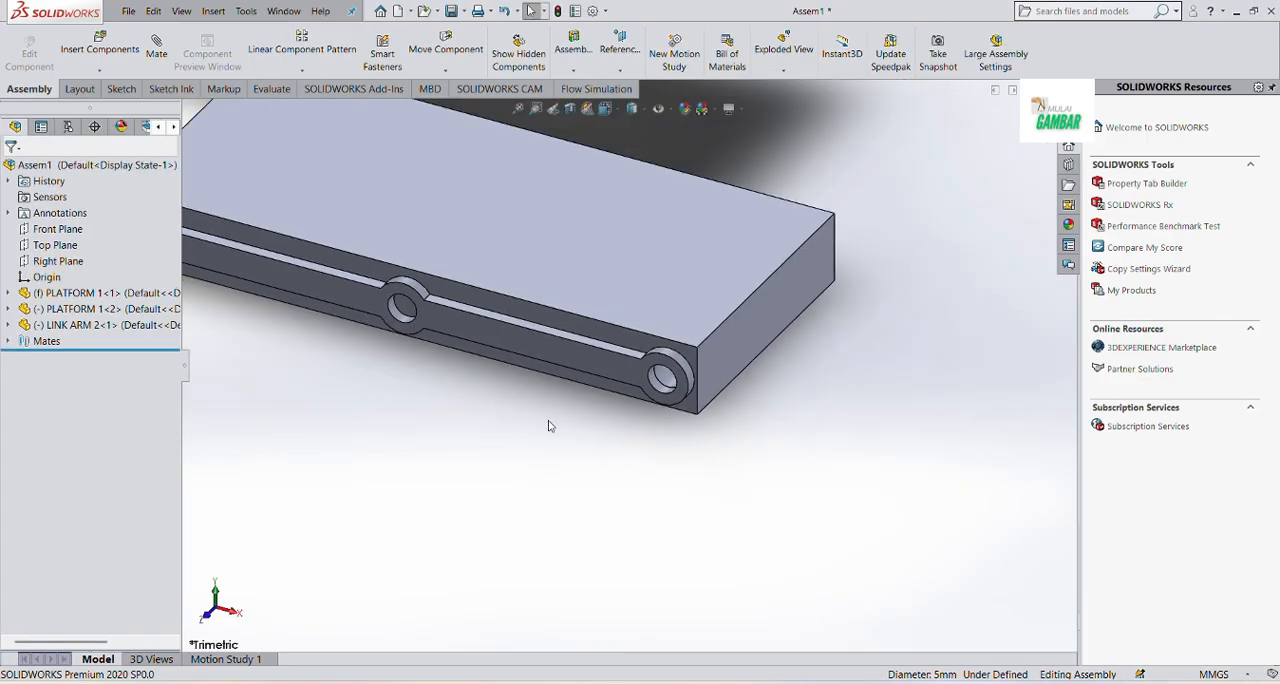
# Swing the link arm upward and mate its inner face coincident with the lower platform's slotted side face
pyautogui.scroll(8, 550, 425)
pyautogui.moveTo(463, 345); pyautogui.dragTo(461, 296)
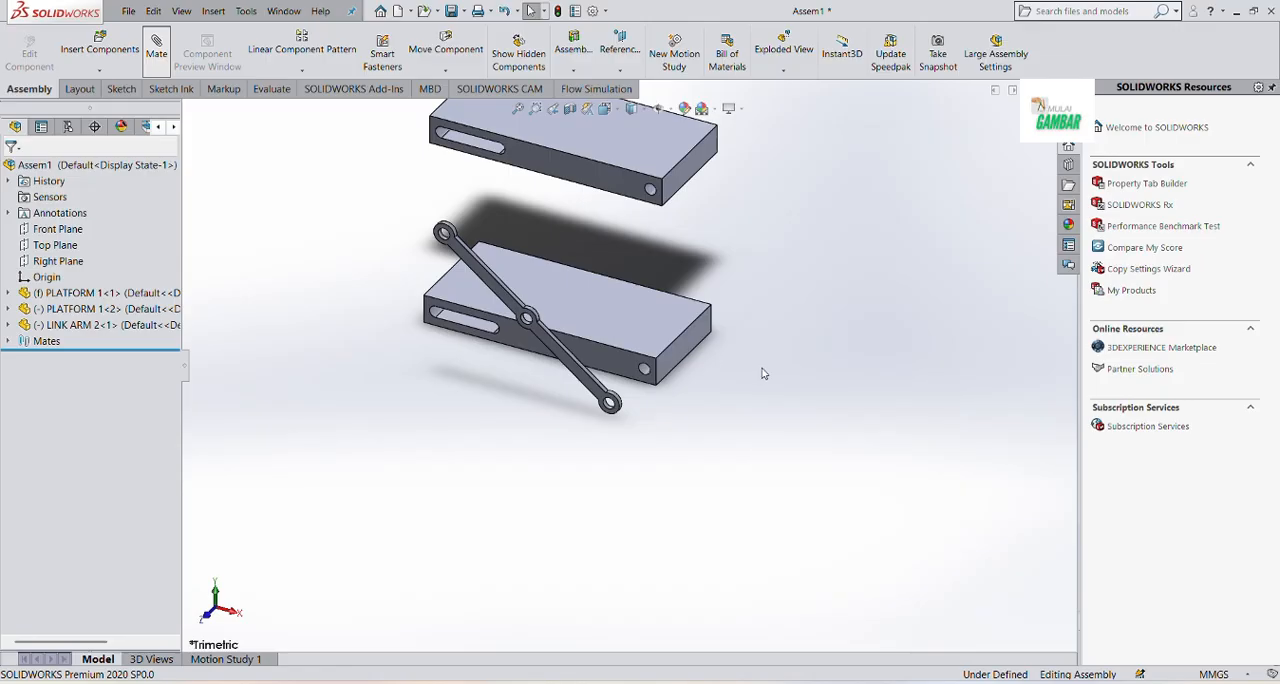
pyautogui.moveTo(763, 373); pyautogui.dragTo(542, 393, button='middle')
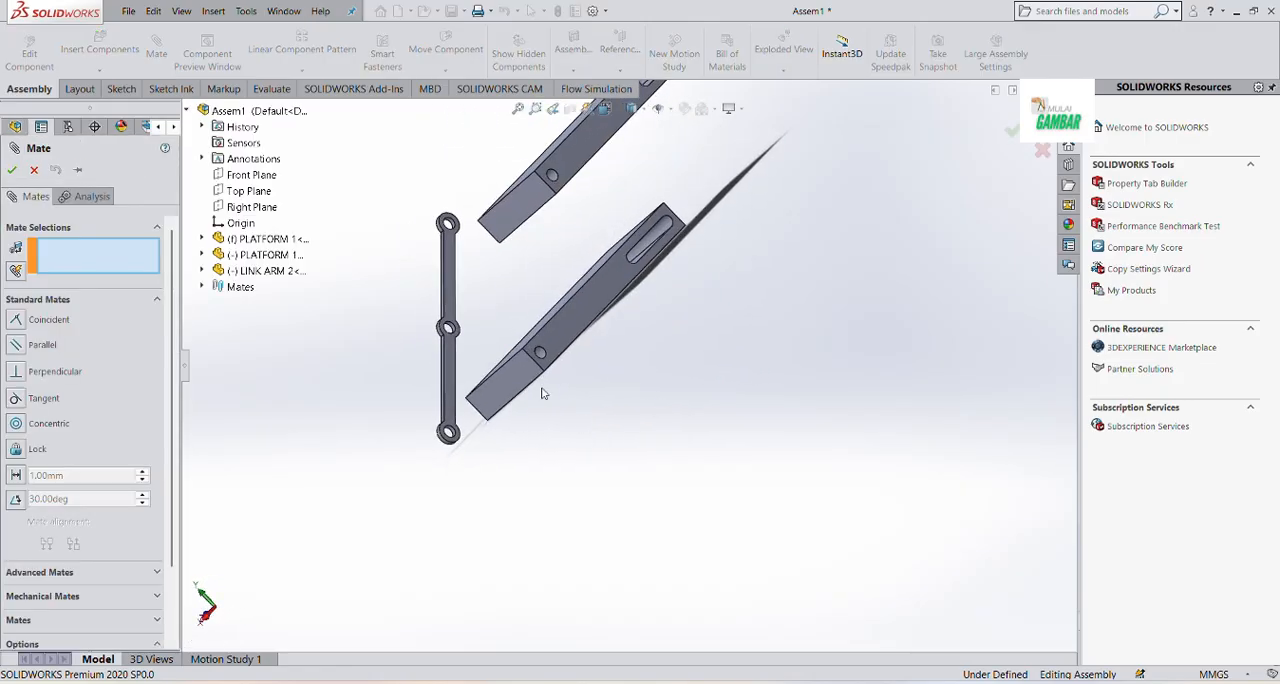
pyautogui.click(449, 370)
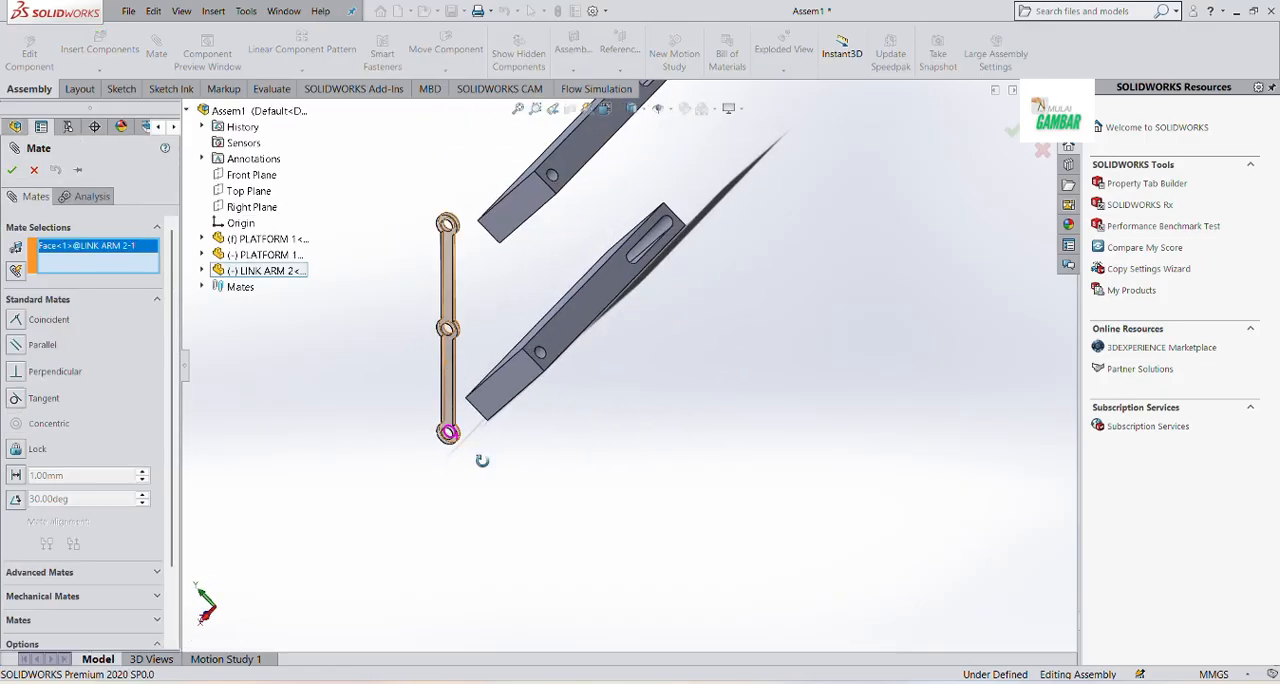
pyautogui.moveTo(483, 457); pyautogui.dragTo(488, 396, button='middle')
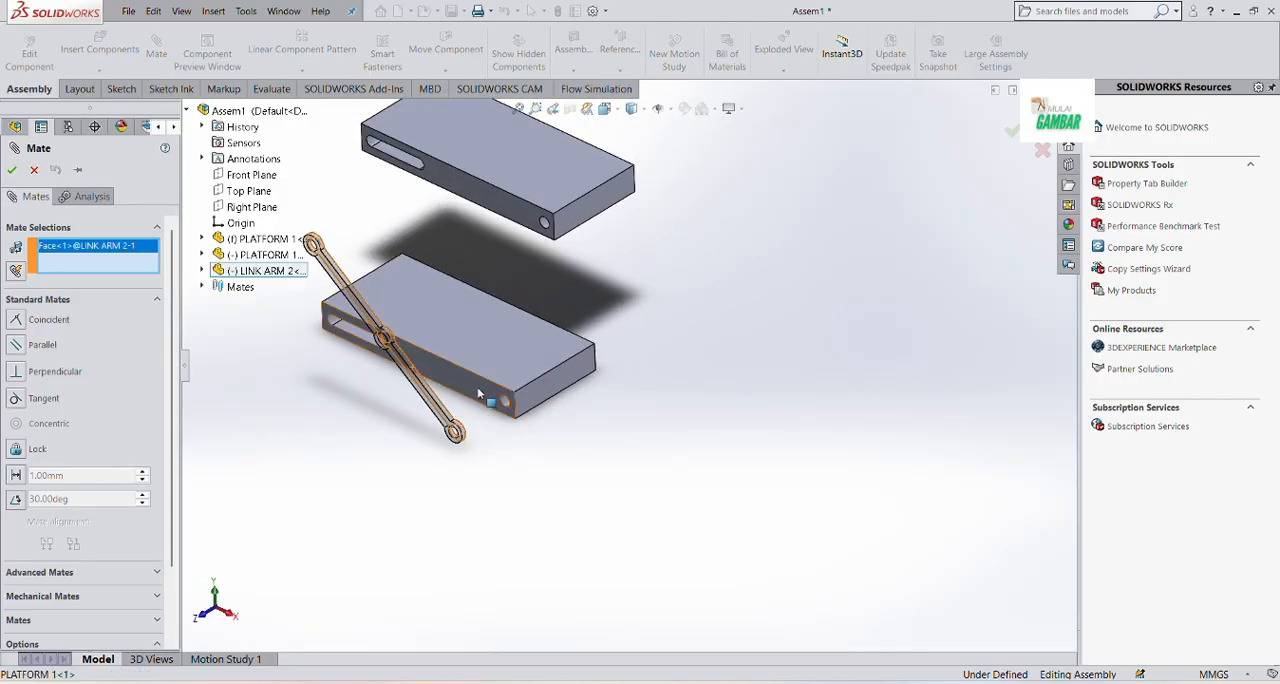
pyautogui.click(487, 395)
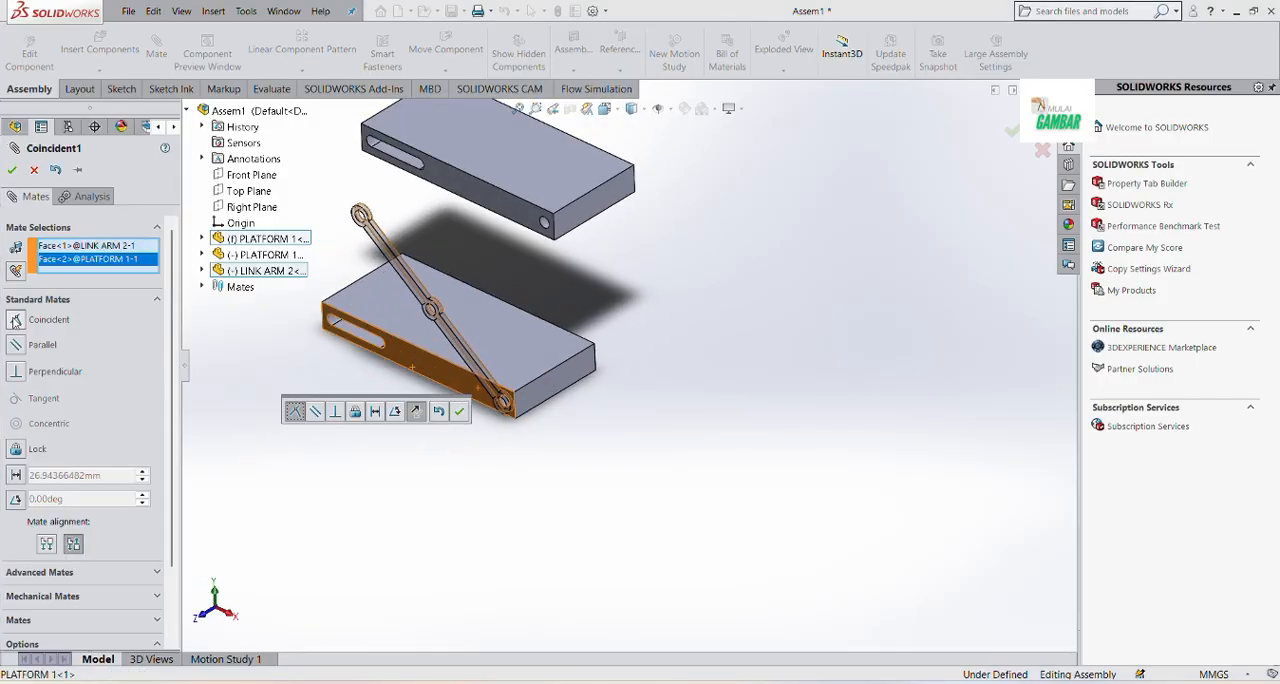
pyautogui.click(459, 411)
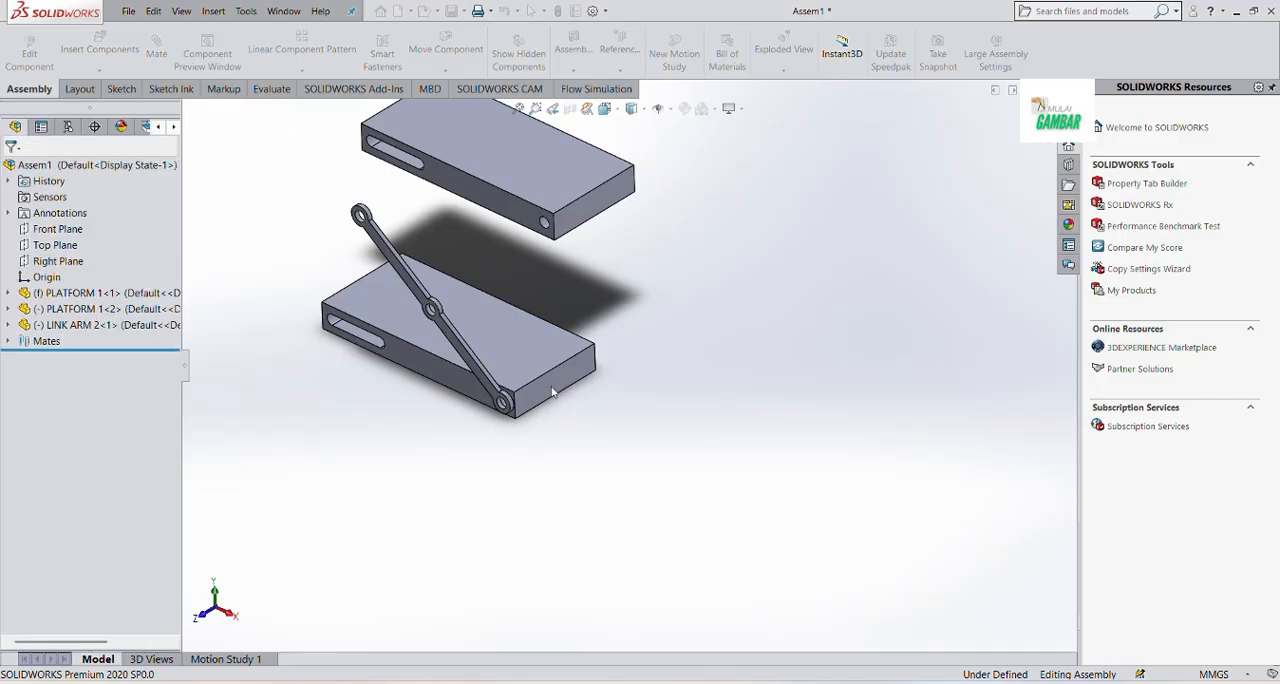
pyautogui.moveTo(402, 268); pyautogui.dragTo(393, 349)
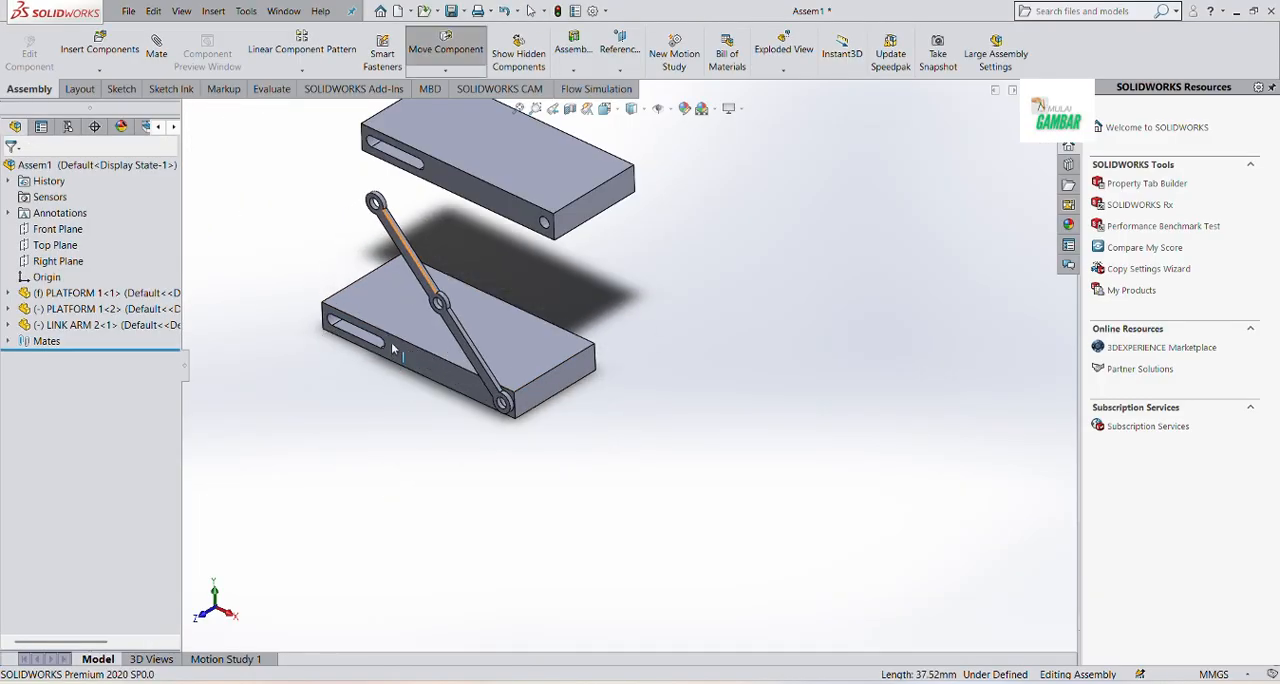
pyautogui.press('Escape')
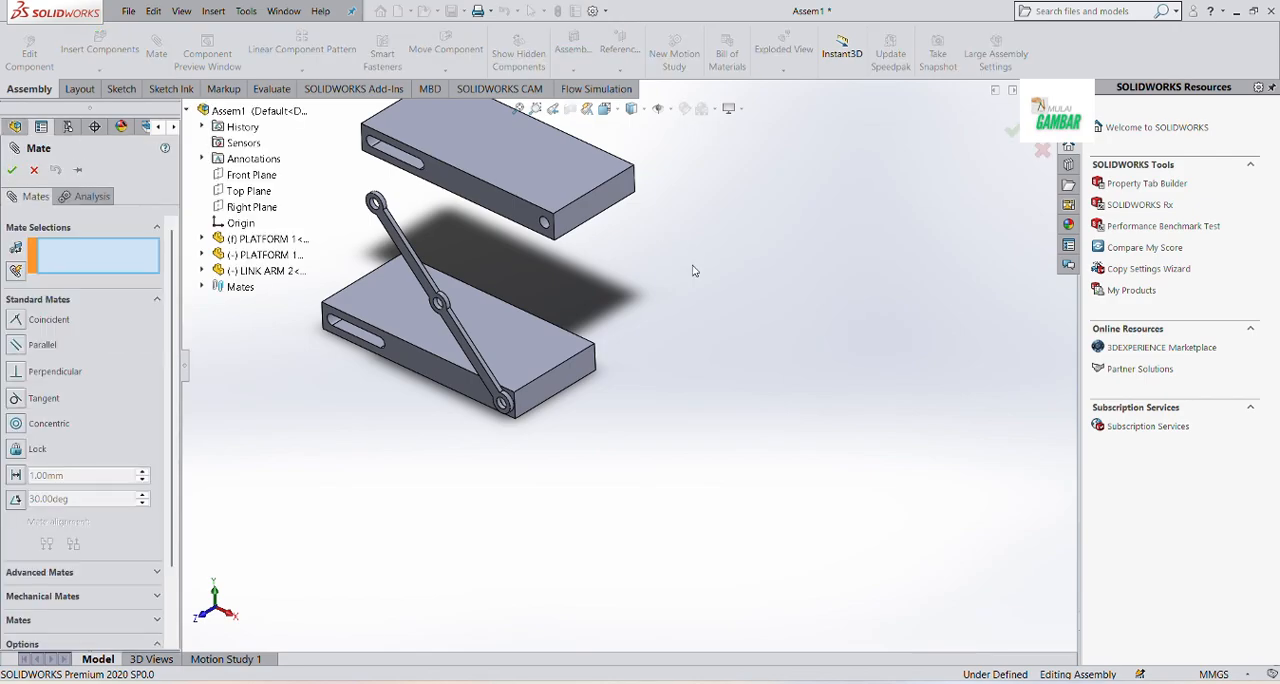
# Mate the end faces of the two platforms coincident at the round-hole end and move the upper platform back above the lower one
pyautogui.click(578, 213)
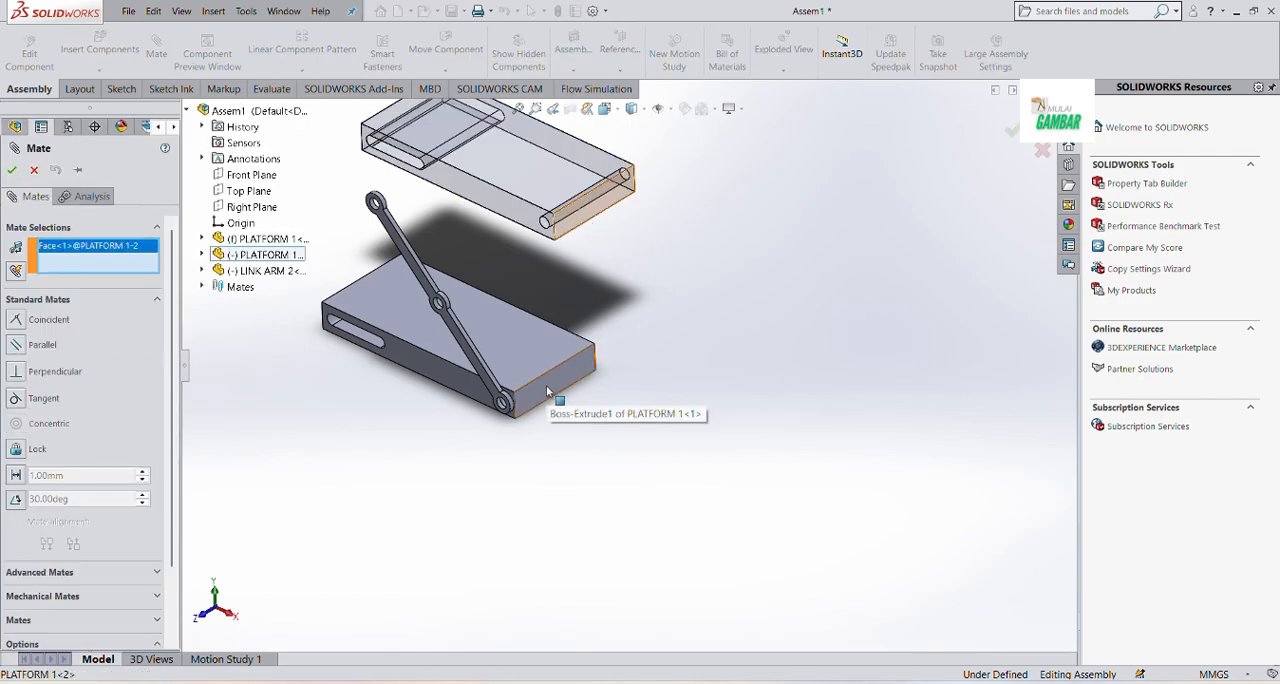
pyautogui.click(546, 385)
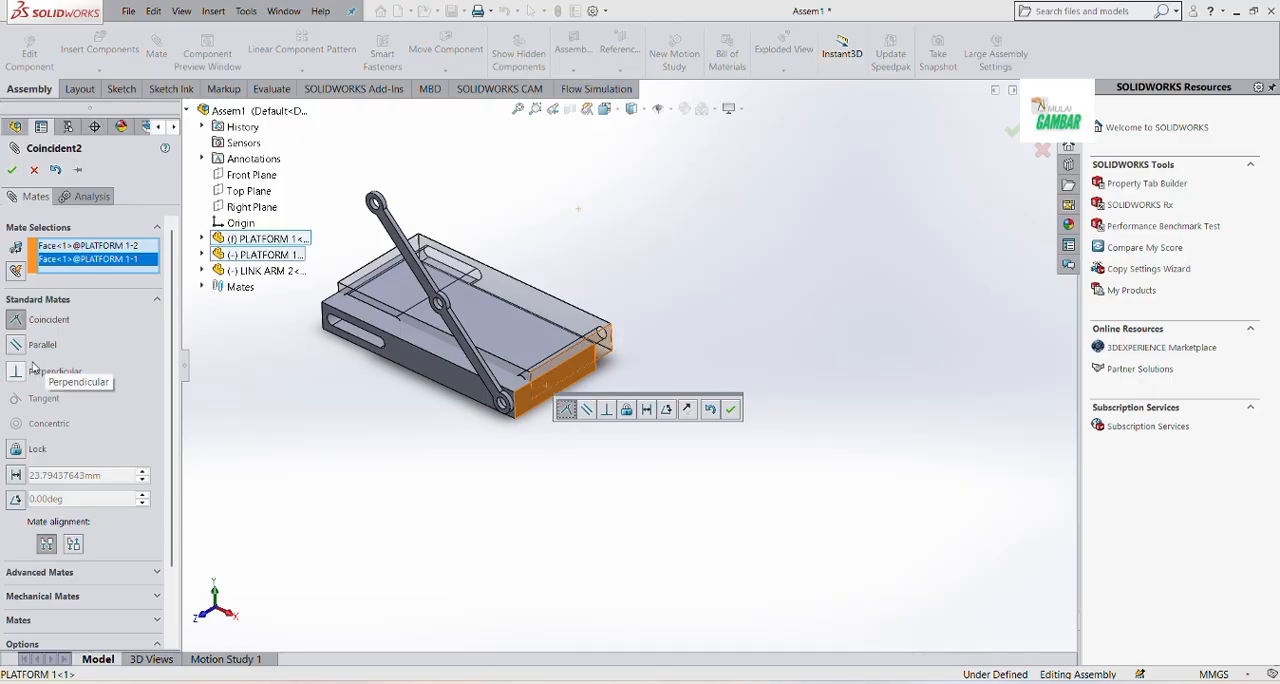
pyautogui.click(731, 409)
pyautogui.moveTo(564, 342); pyautogui.dragTo(631, 211)
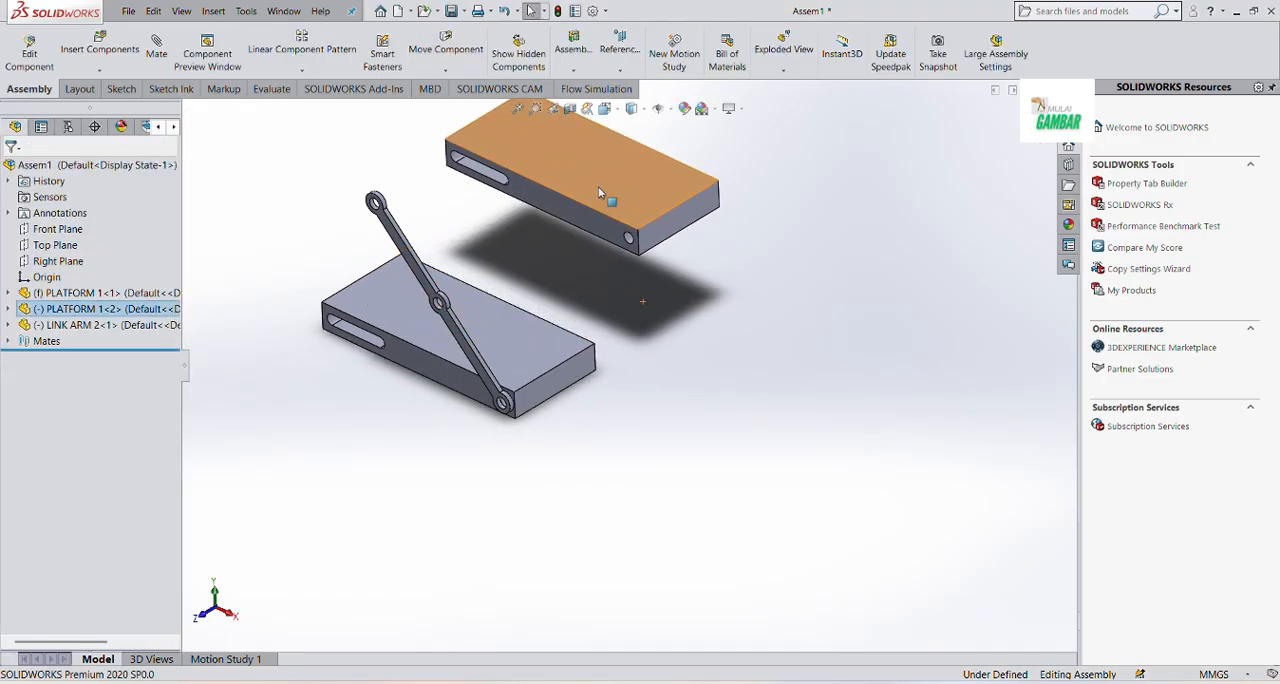
# Add a coincident mate between the upper platform's slotted side face and the inner face of the link arm
pyautogui.click(271, 171)
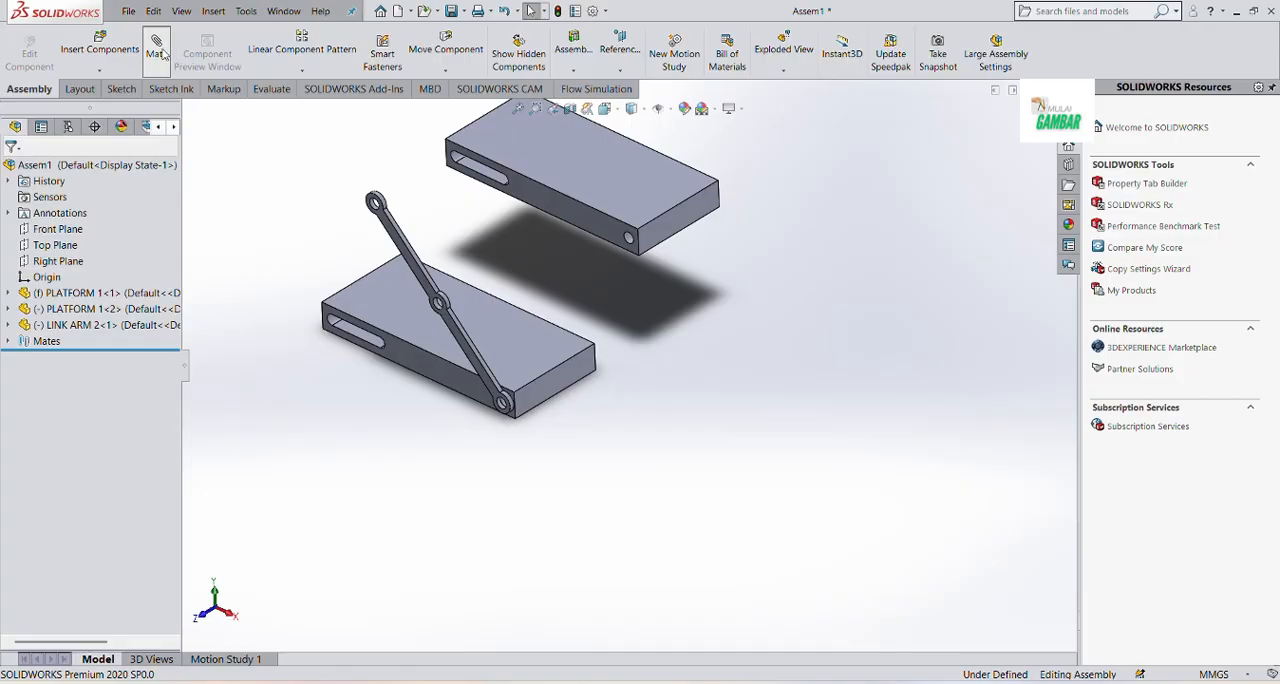
pyautogui.click(536, 188)
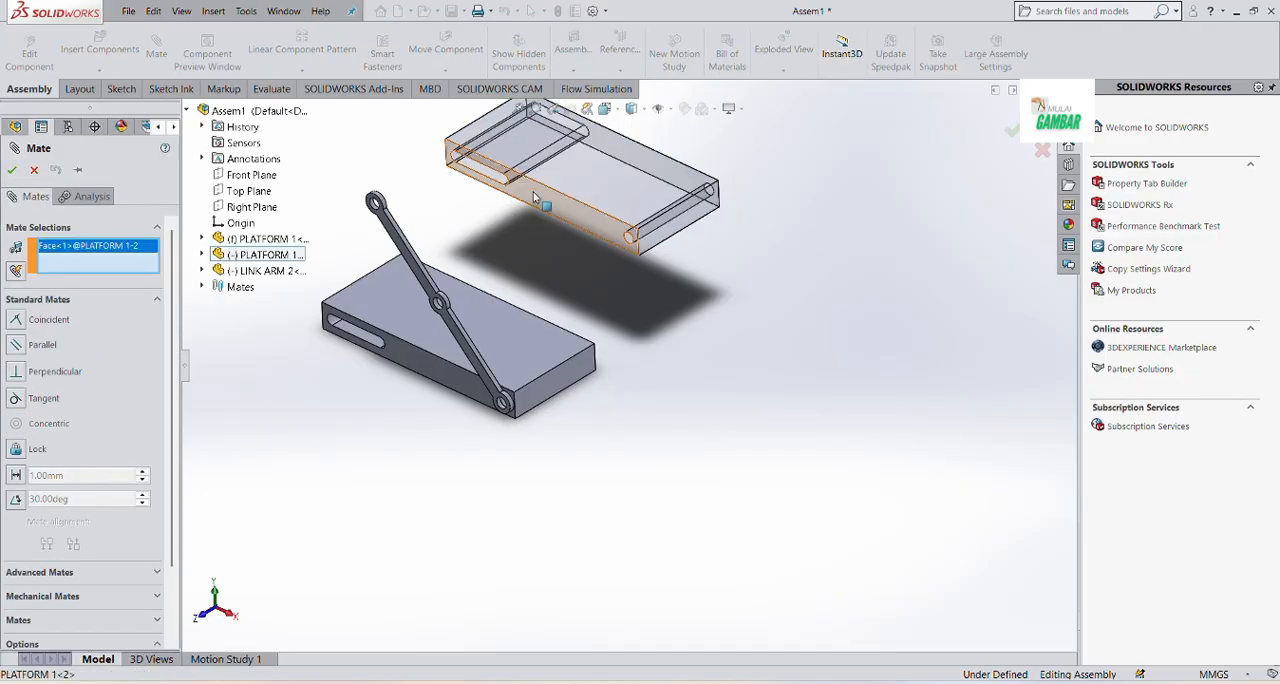
pyautogui.moveTo(536, 188); pyautogui.dragTo(429, 257, button='middle')
pyautogui.scroll(-5, 514, 290)
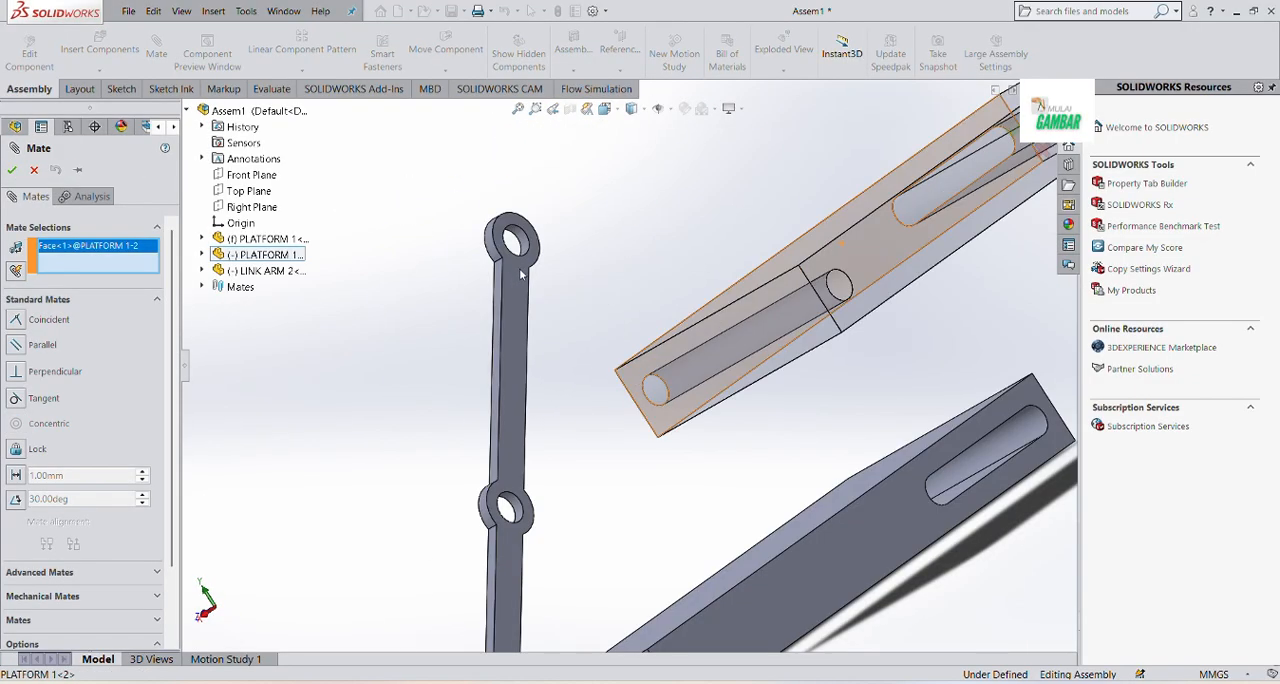
pyautogui.click(493, 318)
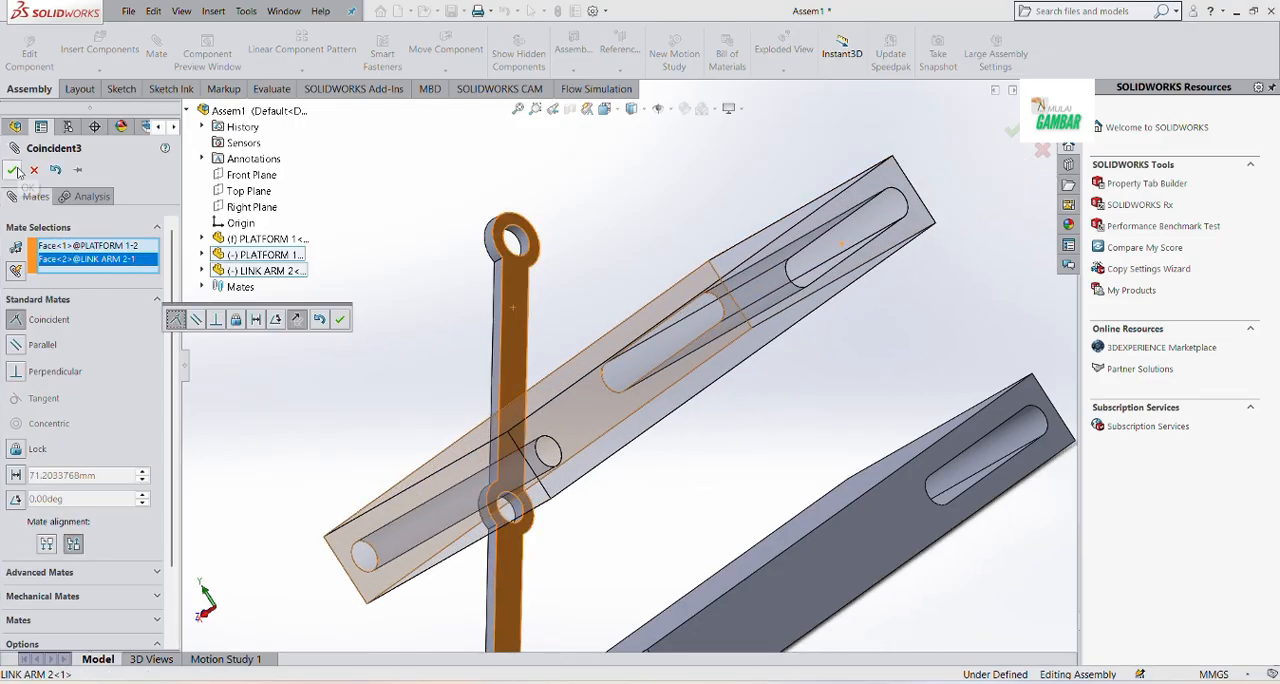
pyautogui.click(18, 172)
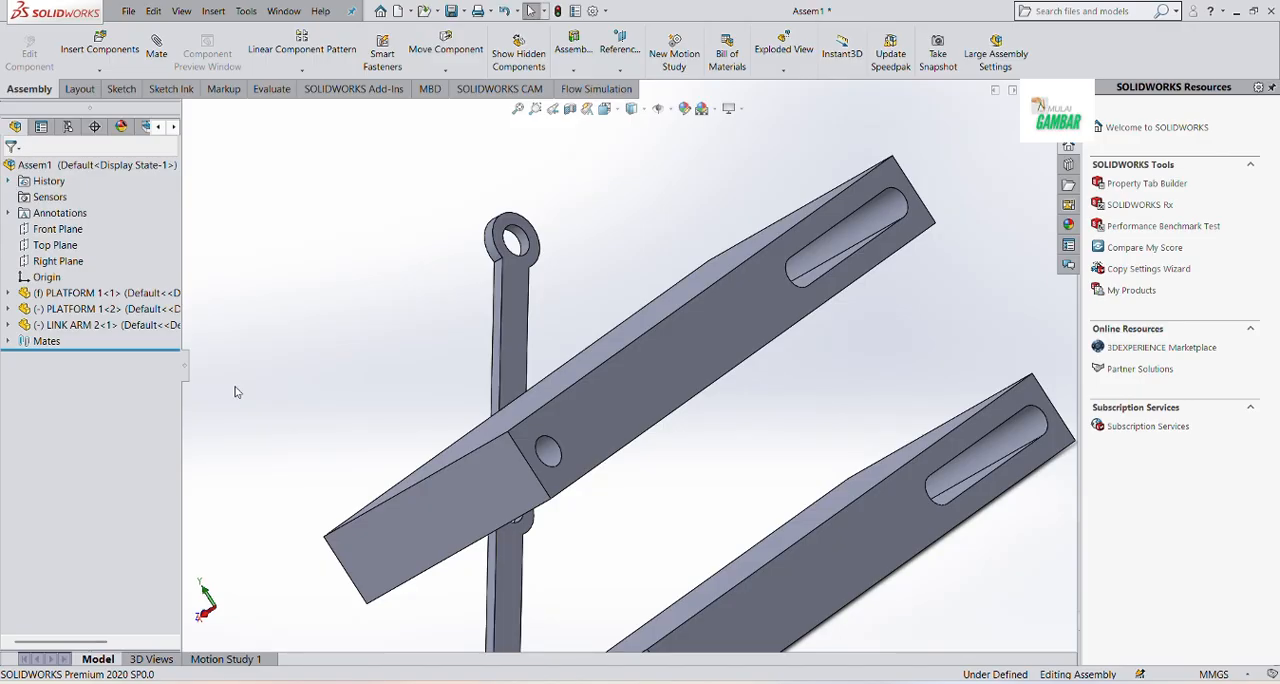
pyautogui.hotkey('ctrl', '7')
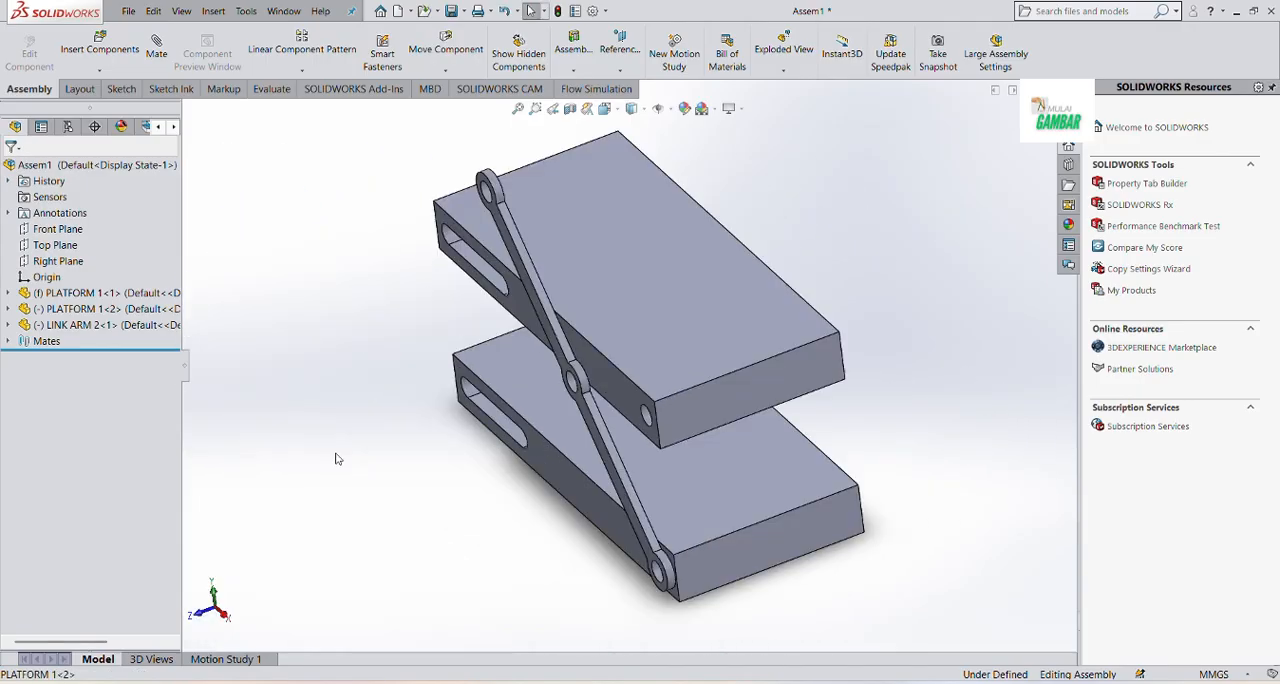
# Insert a second LINK ARM 2 component into free space in front of the lower platform's slotted end
pyautogui.click(100, 46)
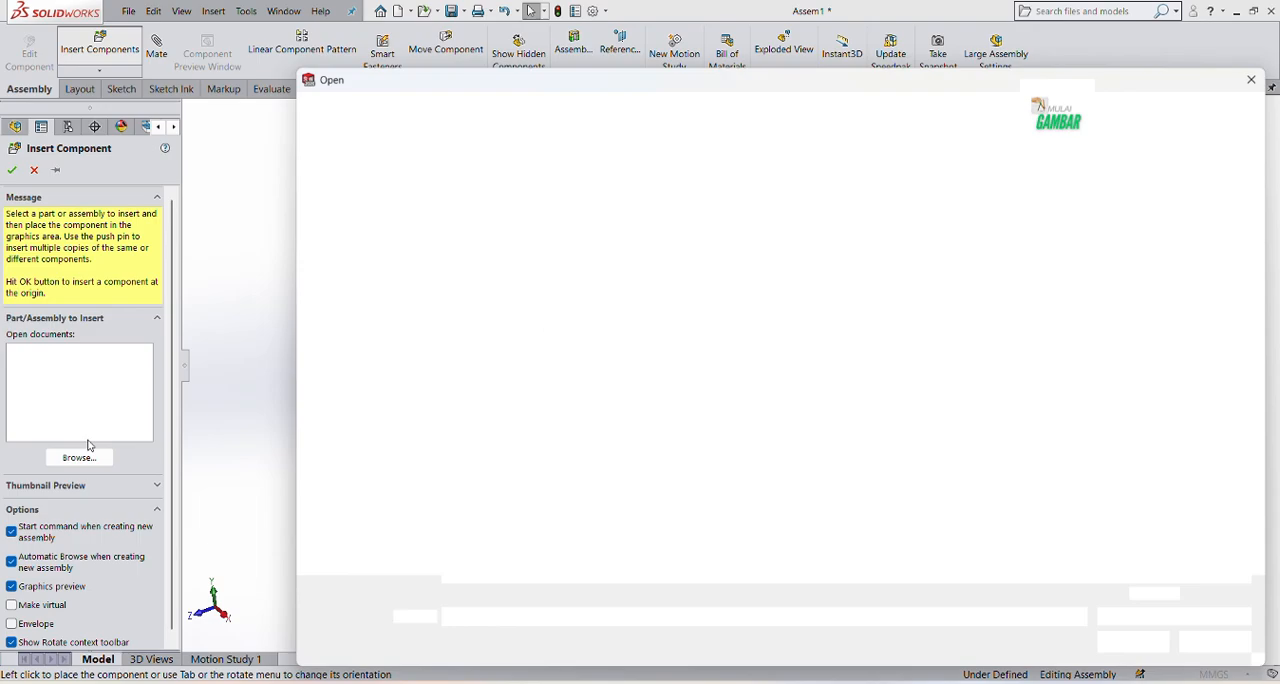
pyautogui.click(490, 195)
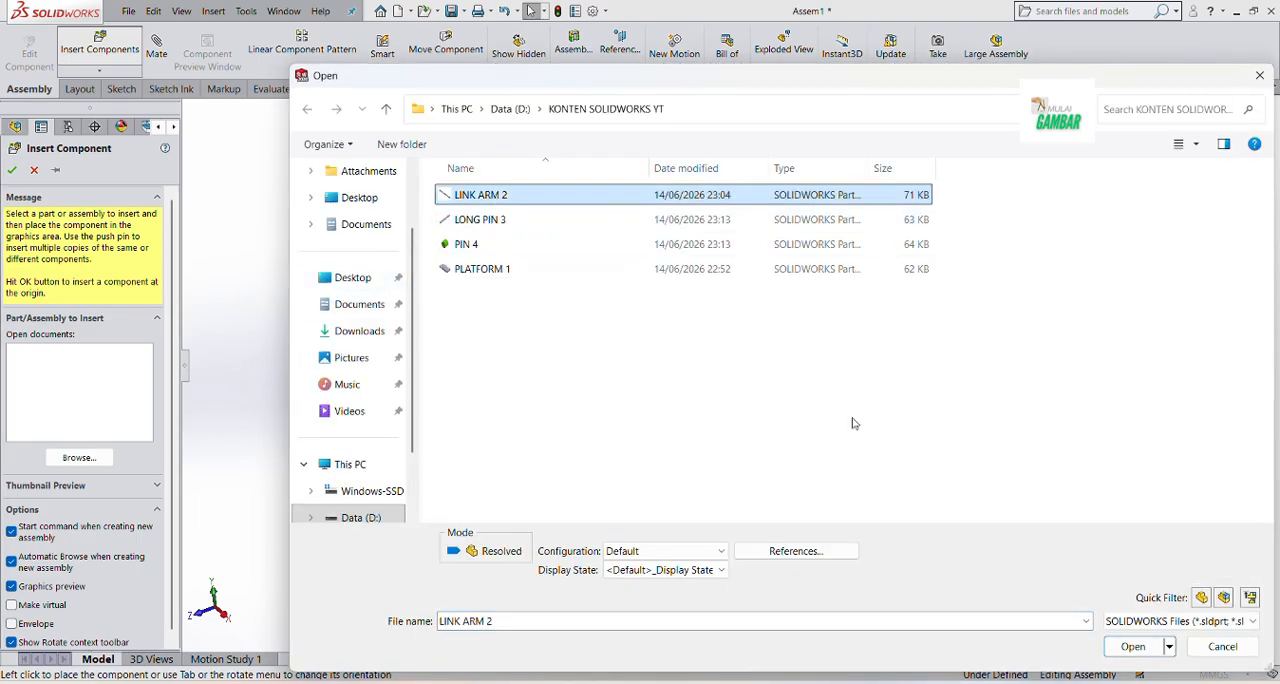
pyautogui.click(1124, 643)
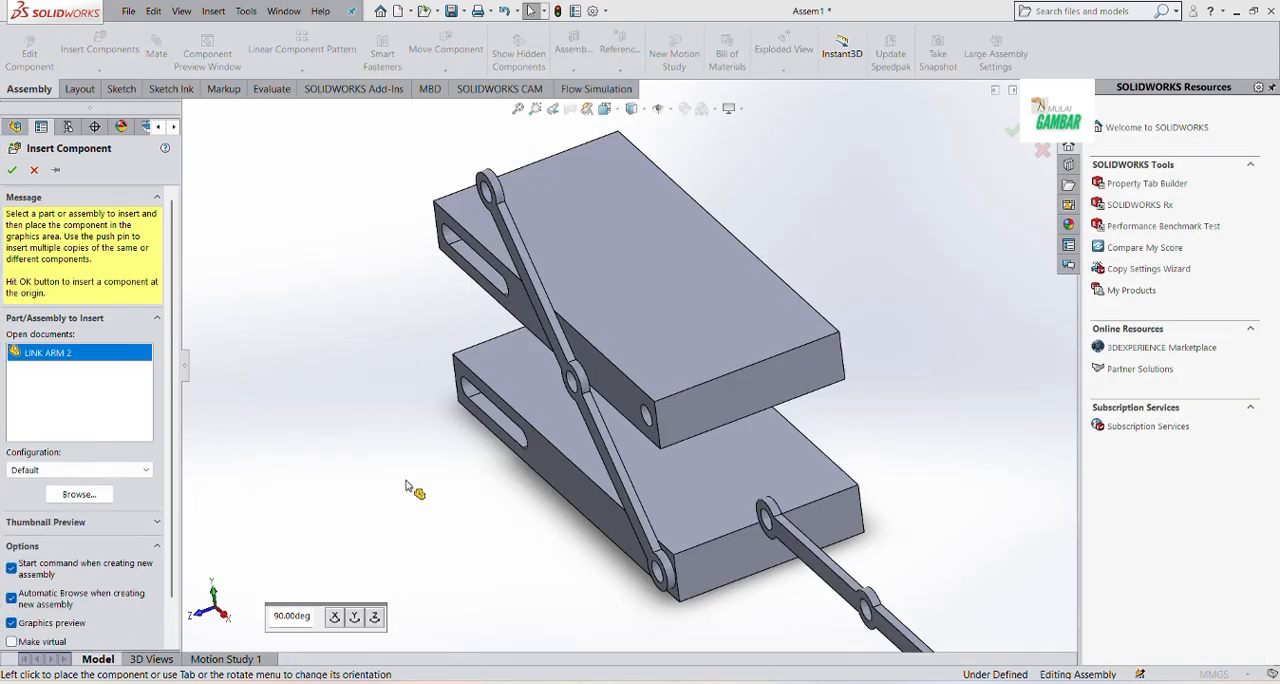
pyautogui.click(408, 476)
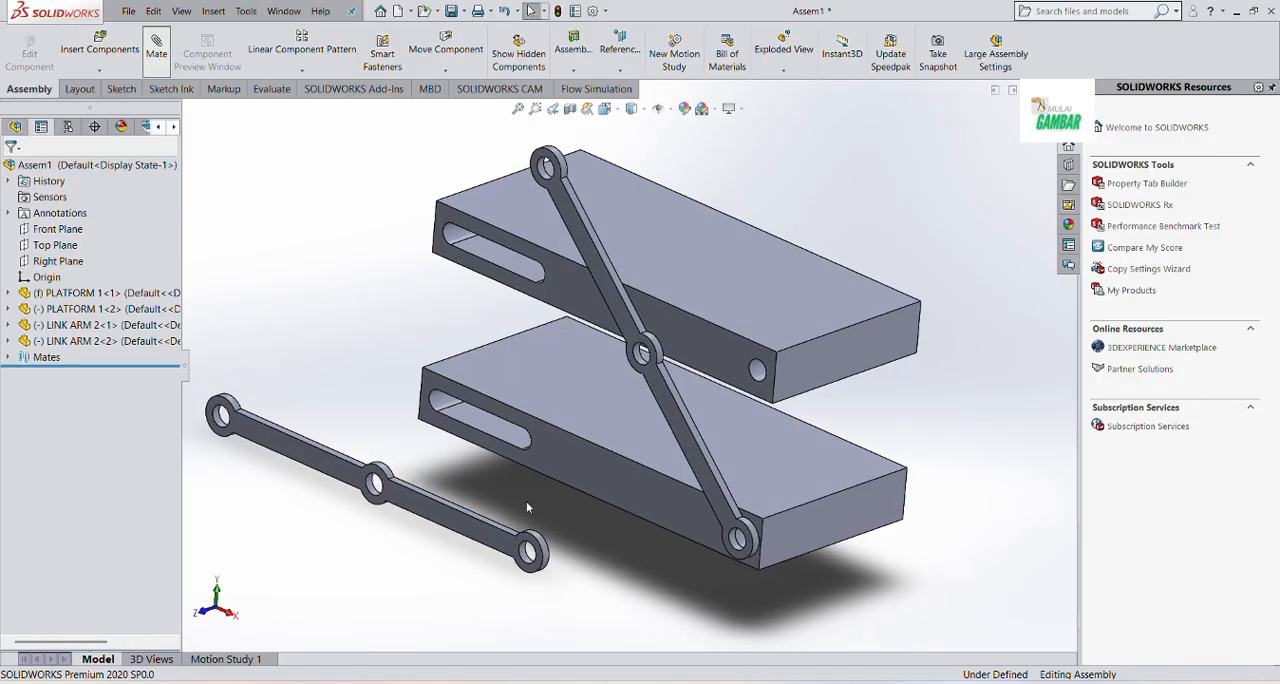
pyautogui.moveTo(526, 501); pyautogui.dragTo(535, 498, button='middle')
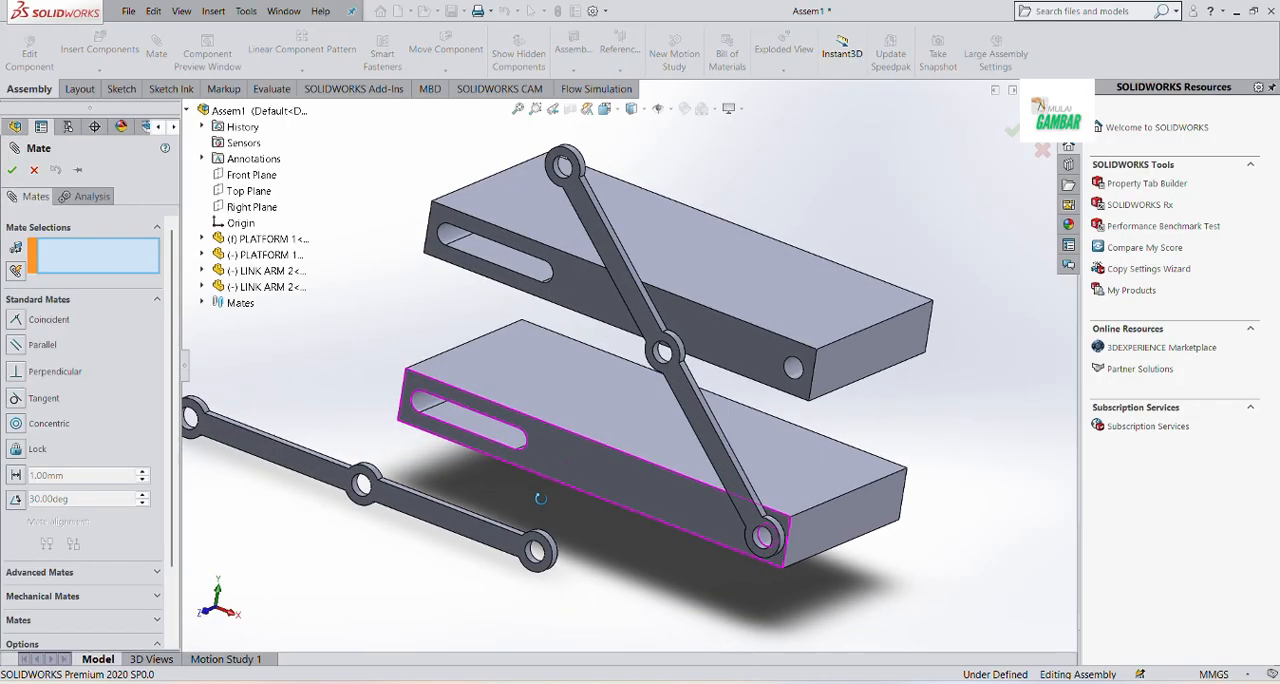
# Mate the second link arm's inner face coincident with the first link arm's outer face
pyautogui.click(626, 304)
pyautogui.moveTo(578, 451); pyautogui.dragTo(485, 471, button='middle')
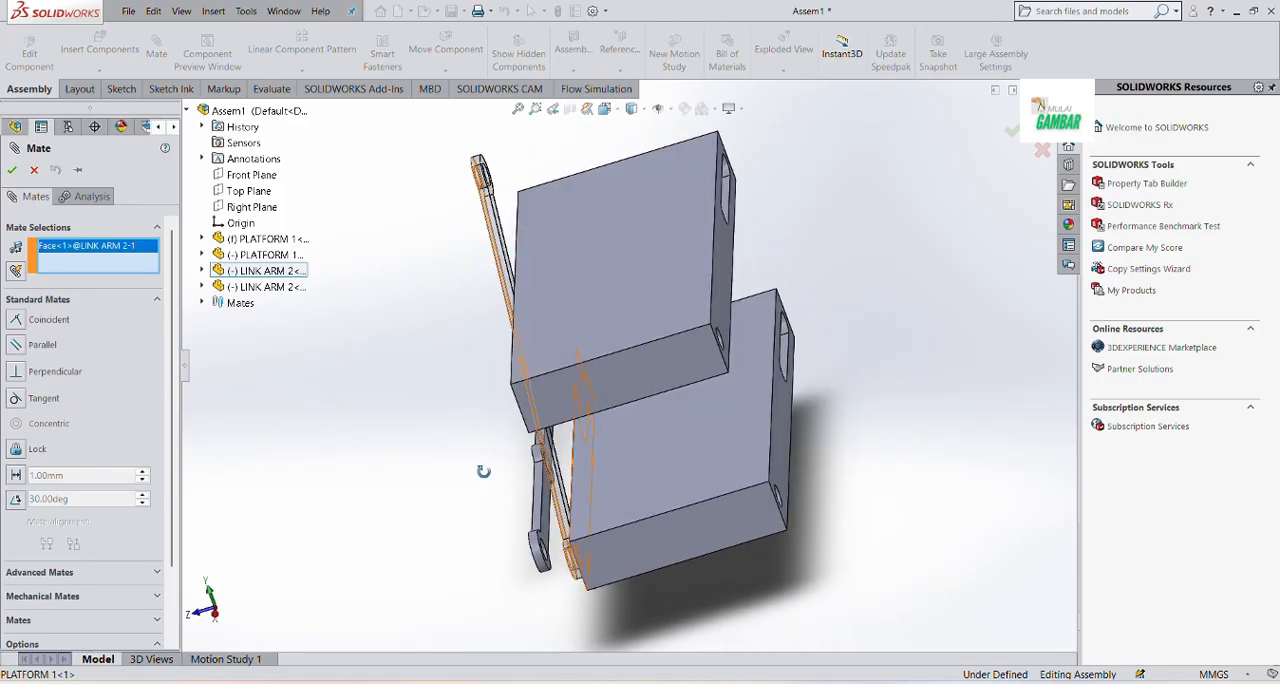
pyautogui.scroll(-5, 505, 445)
pyautogui.click(605, 437)
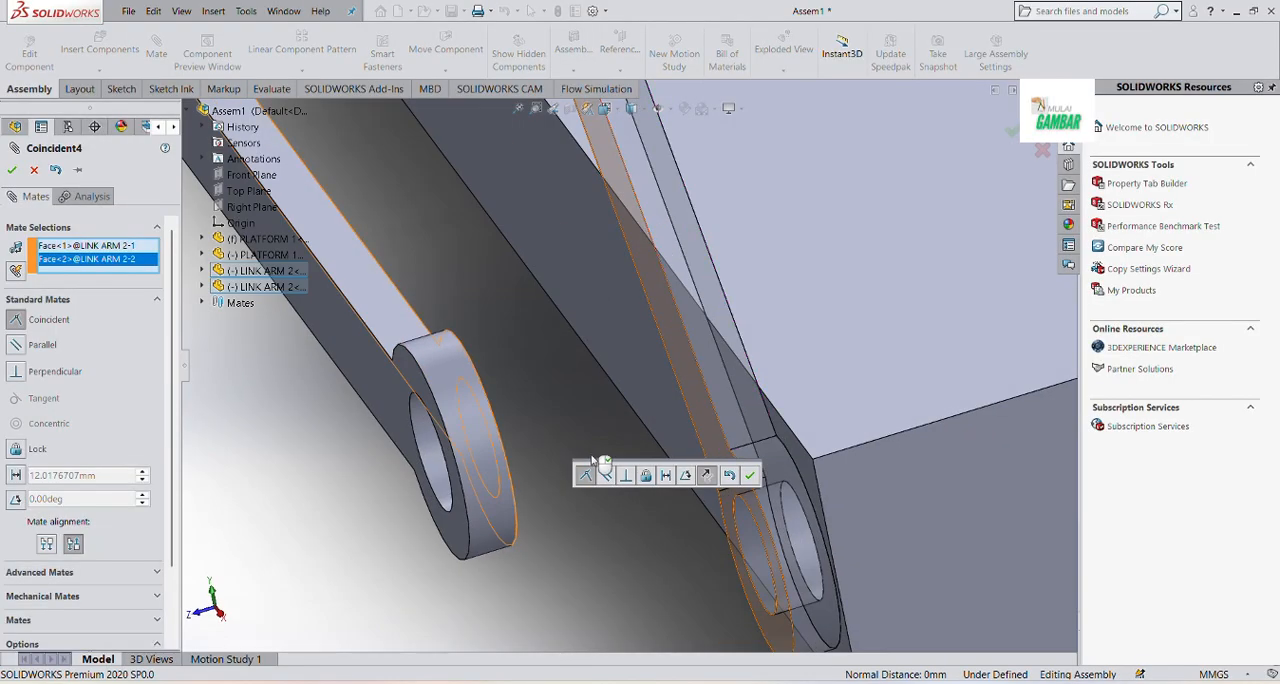
pyautogui.click(751, 476)
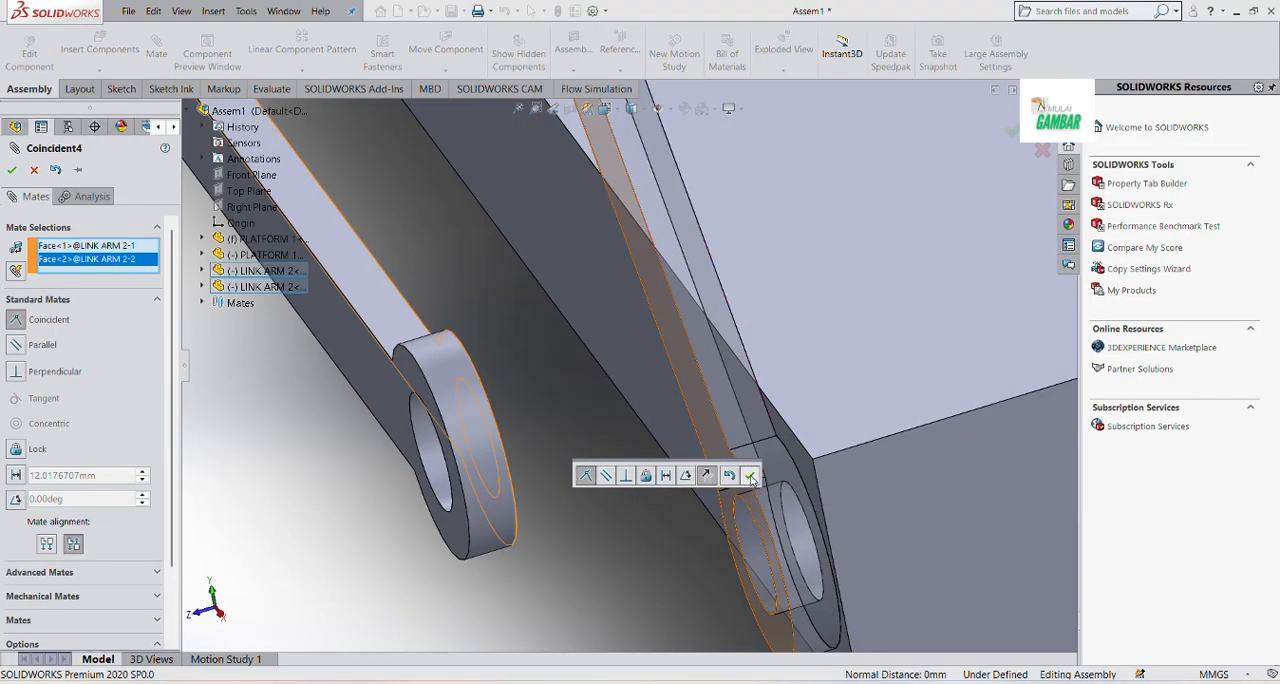
pyautogui.press('f')
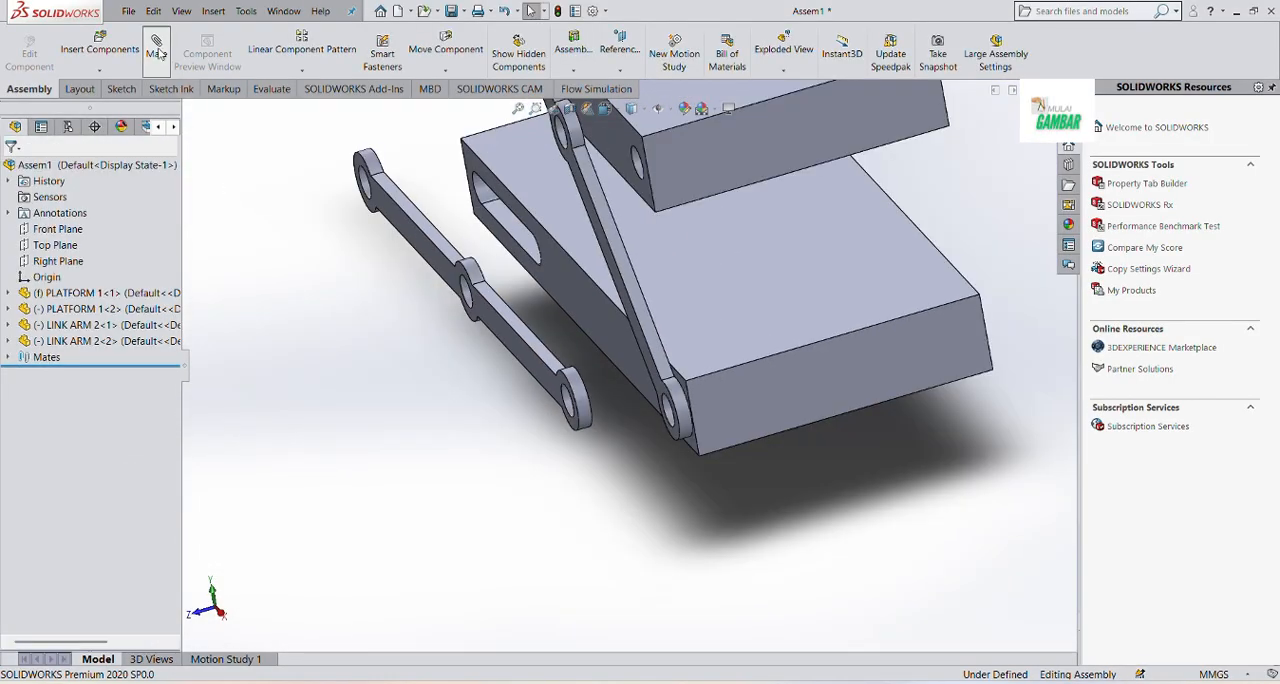
# Add a concentric mate between the middle holes of the two link arms
pyautogui.click(156, 48)
pyautogui.scroll(-5, 463, 285)
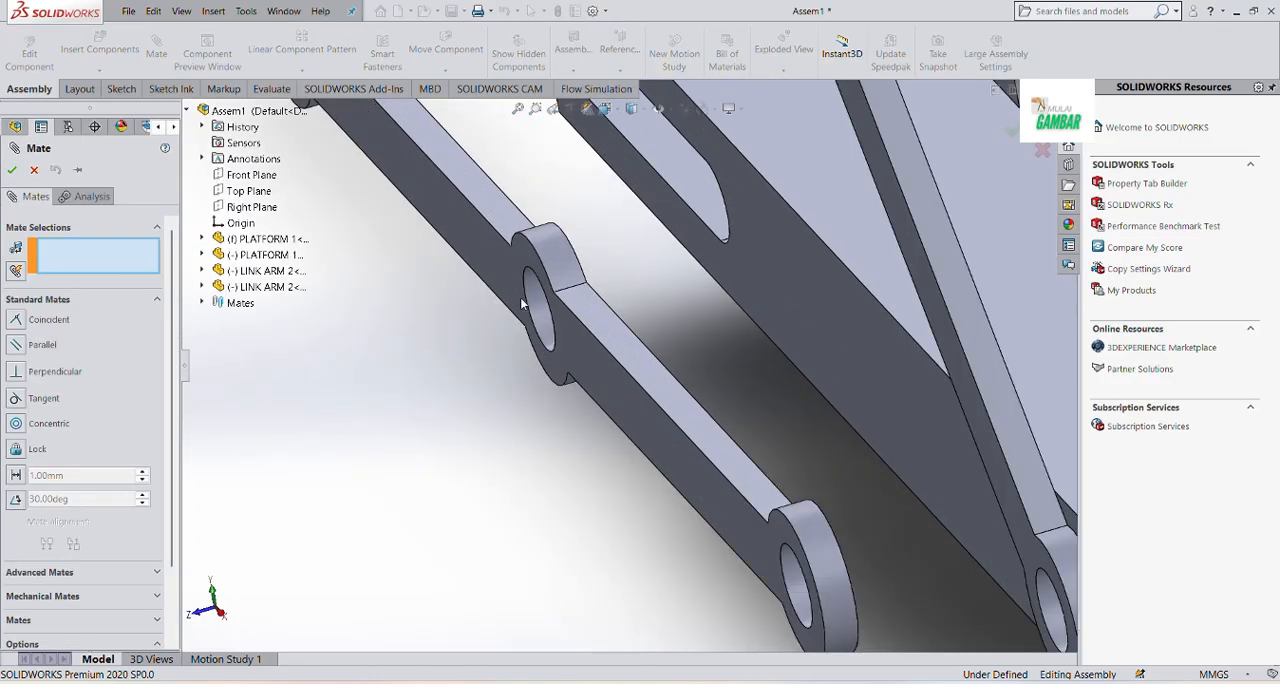
pyautogui.click(536, 307)
pyautogui.scroll(4, 483, 445)
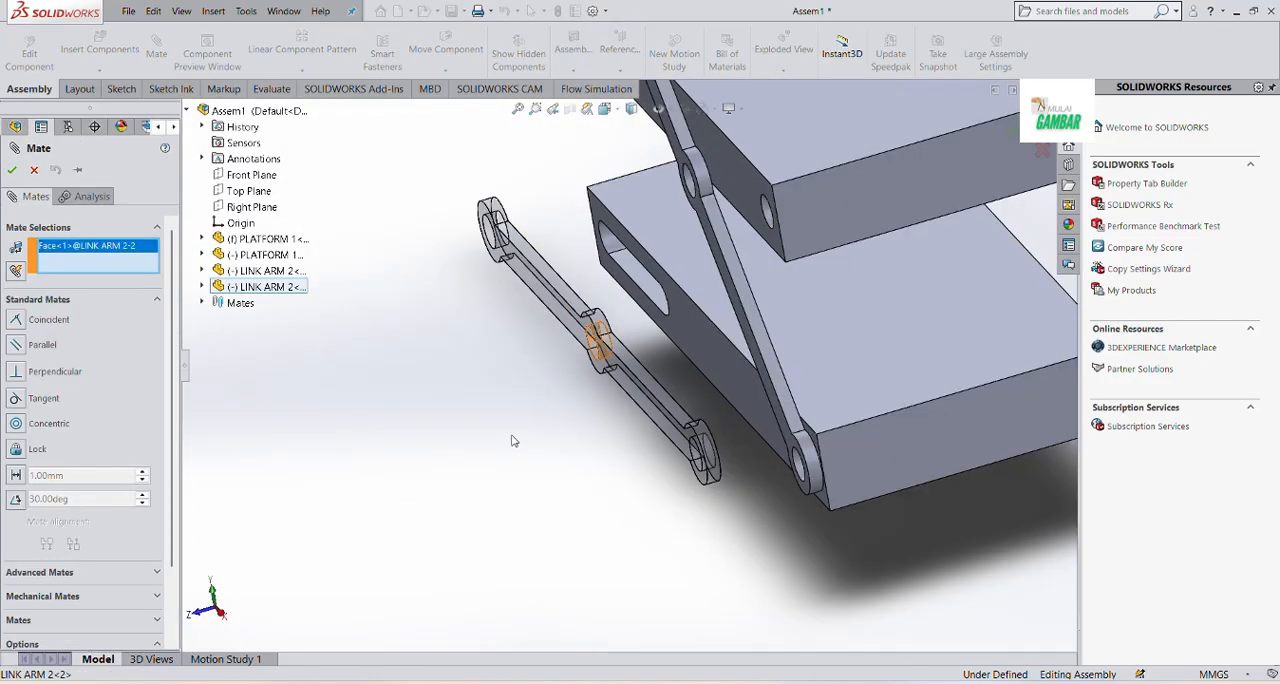
pyautogui.moveTo(514, 441); pyautogui.dragTo(537, 440, button='middle')
pyautogui.scroll(-5, 822, 171)
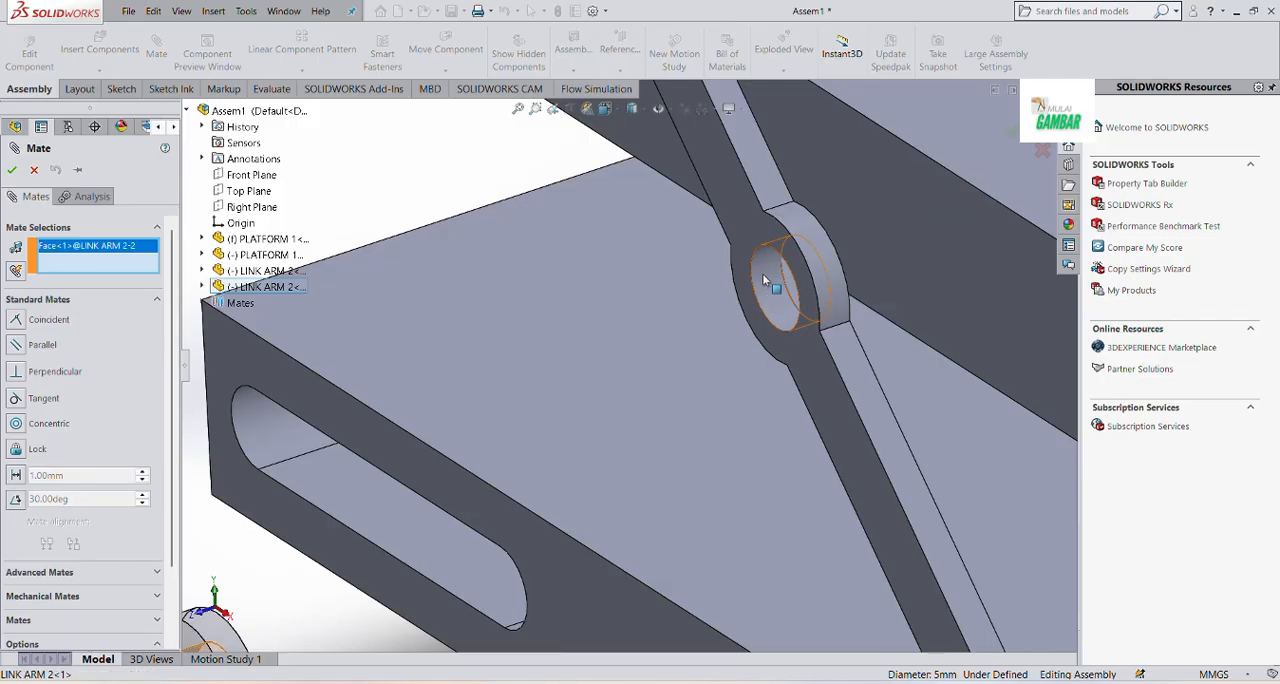
pyautogui.click(764, 281)
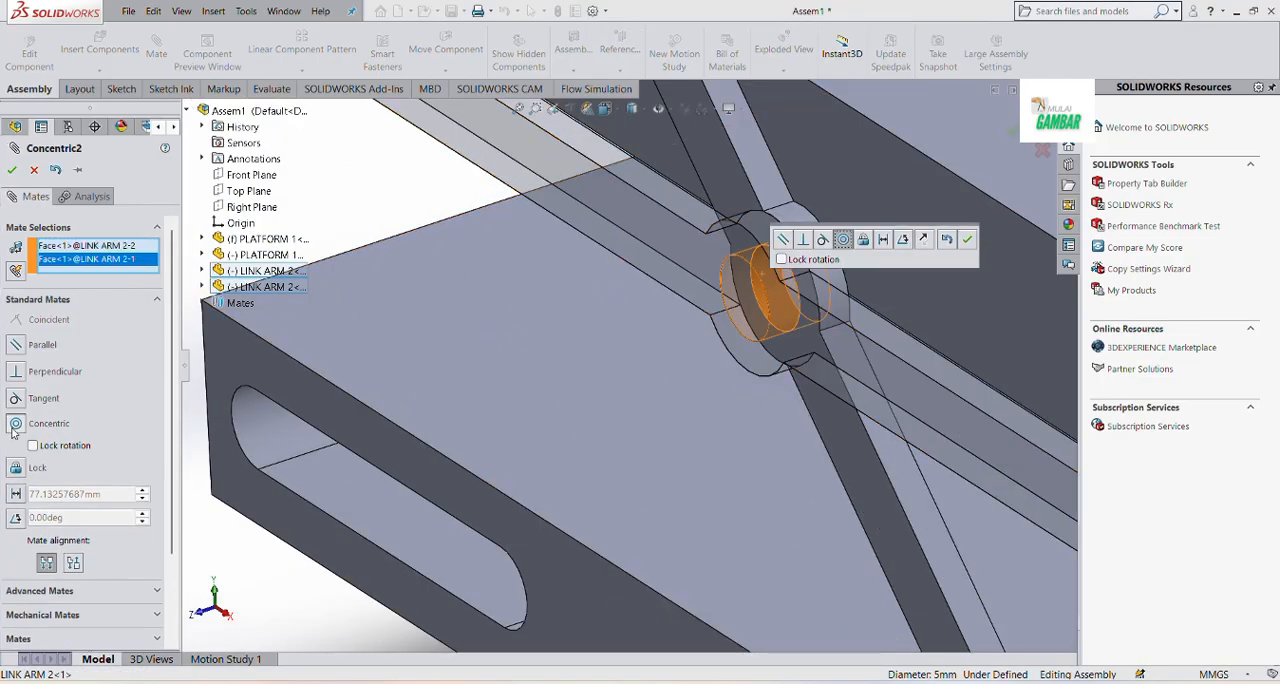
pyautogui.click(967, 239)
# Swing the second link arm about the middle hole so it crosses the first arm in an X
pyautogui.scroll(5, 778, 357)
pyautogui.moveTo(778, 357); pyautogui.dragTo(710, 272)
pyautogui.click(930, 172)
pyautogui.scroll(-2, 902, 220)
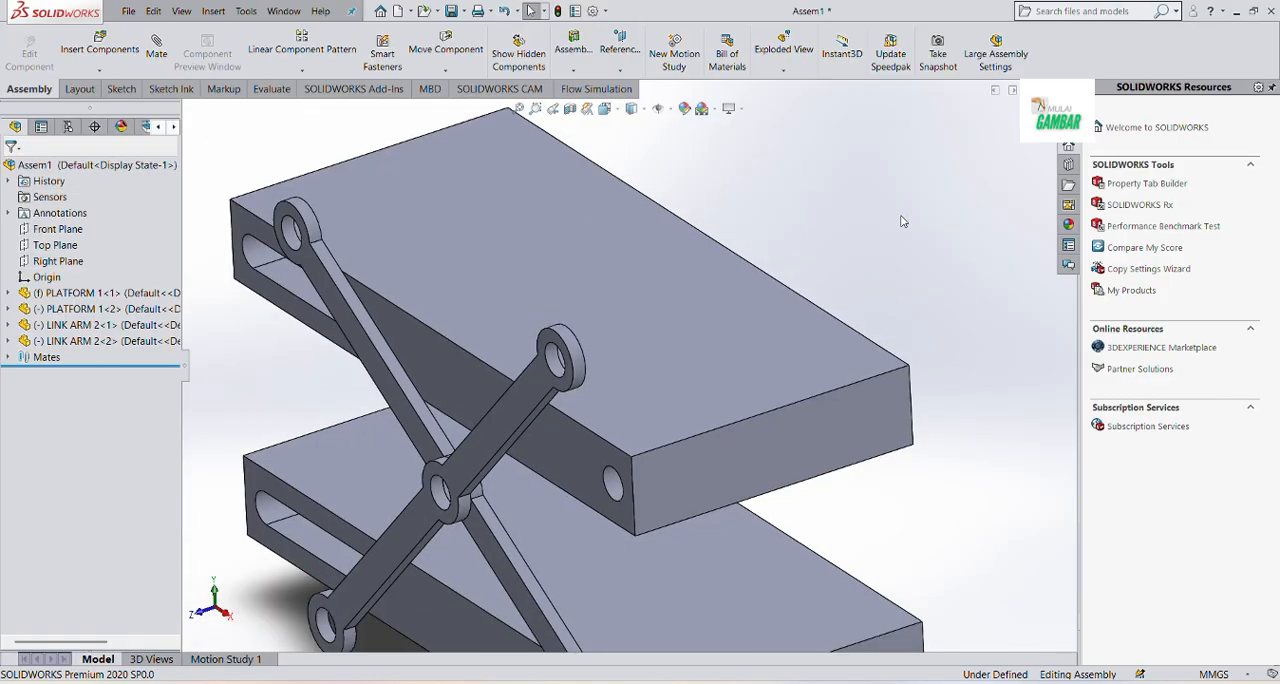
# Mate the second link arm's upper end hole concentric with the upper platform's round hole
pyautogui.scroll(4, 902, 220)
pyautogui.scroll(-2, 593, 399)
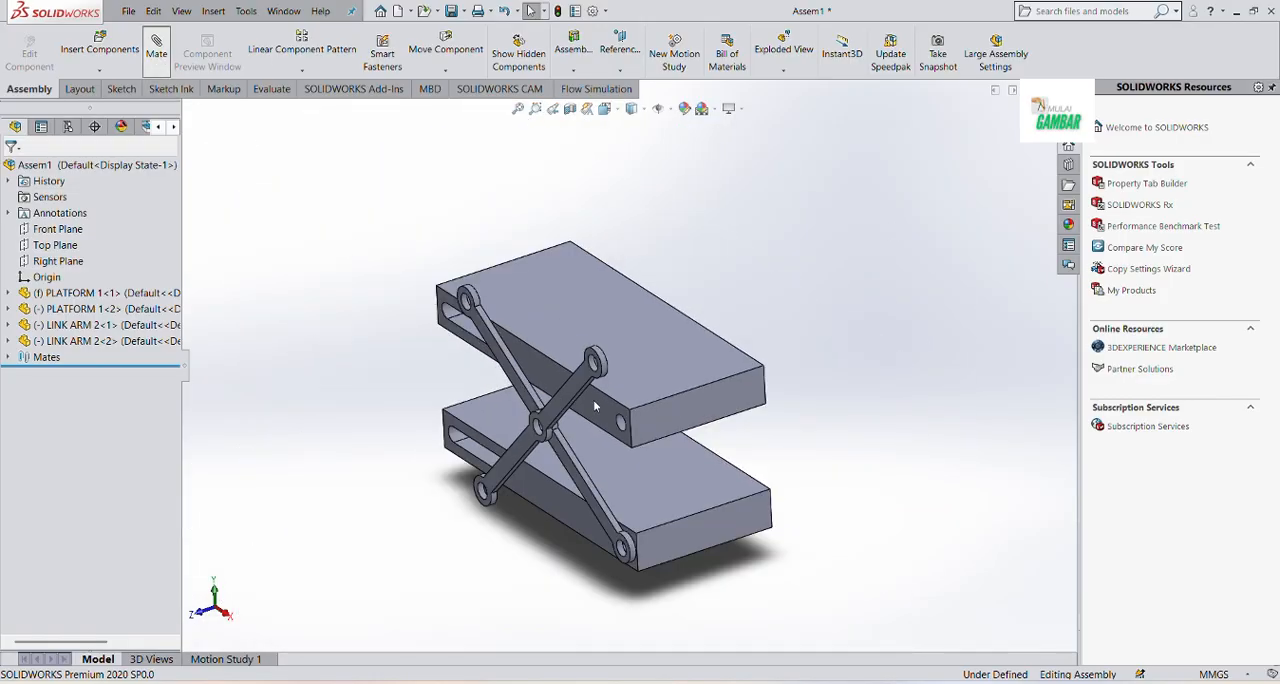
pyautogui.scroll(-4, 552, 308)
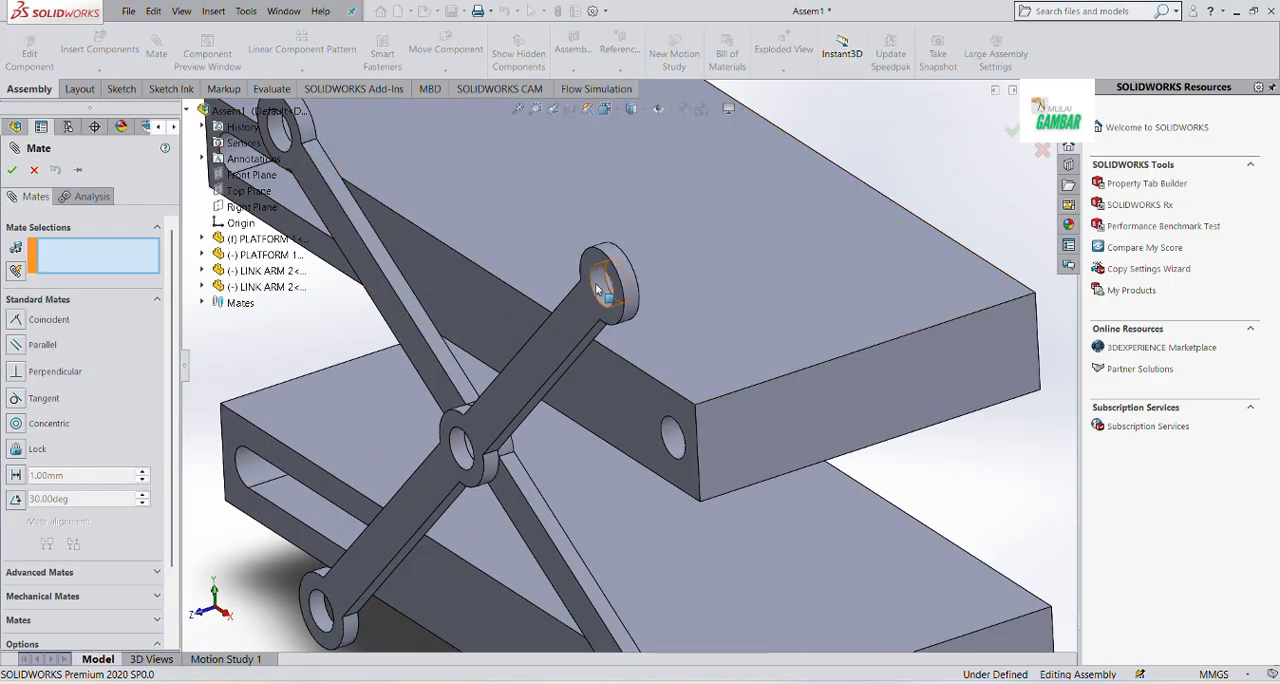
pyautogui.click(600, 299)
pyautogui.click(675, 434)
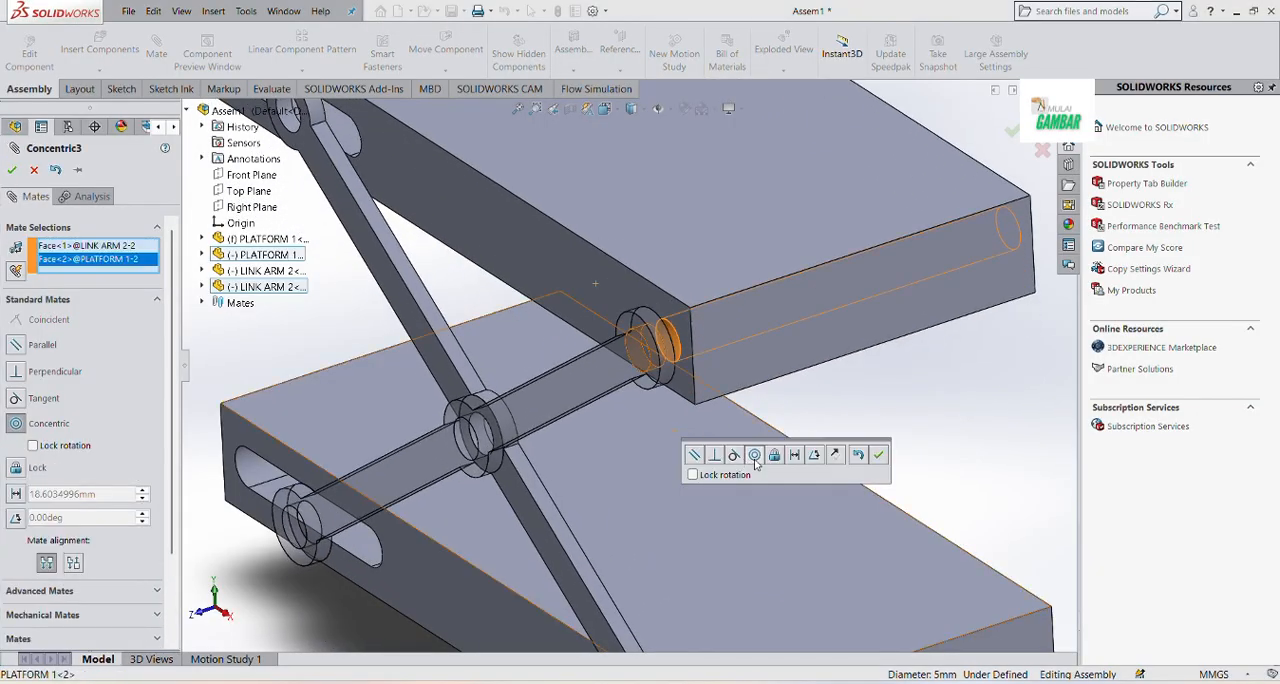
pyautogui.click(878, 454)
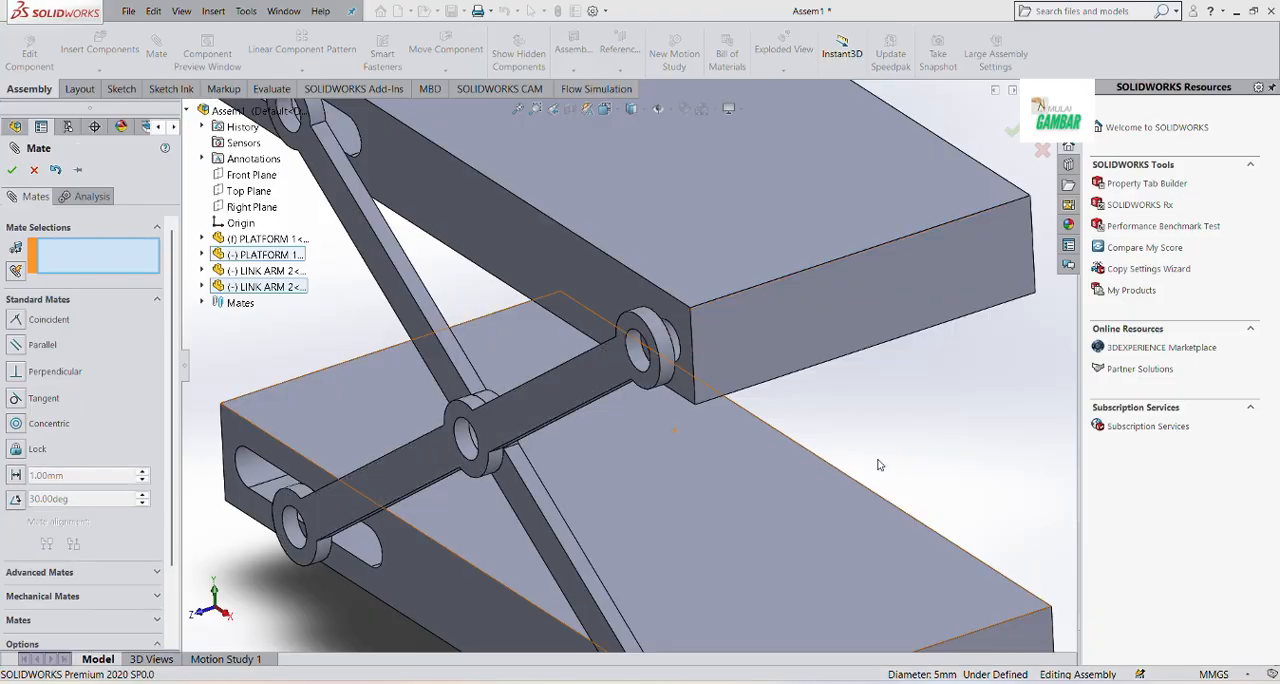
pyautogui.press('Escape')
pyautogui.press('f')
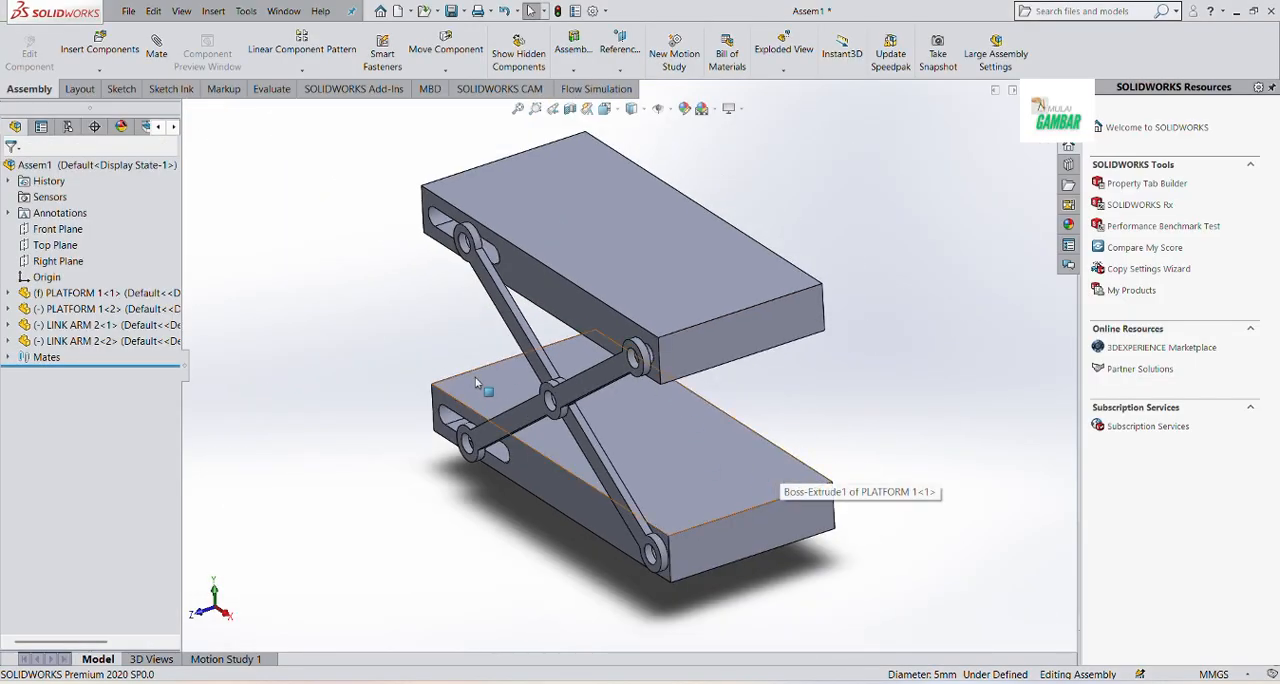
# Insert four LONG PIN 3 components into free space beside the slotted ends of the platforms
pyautogui.click(113, 47)
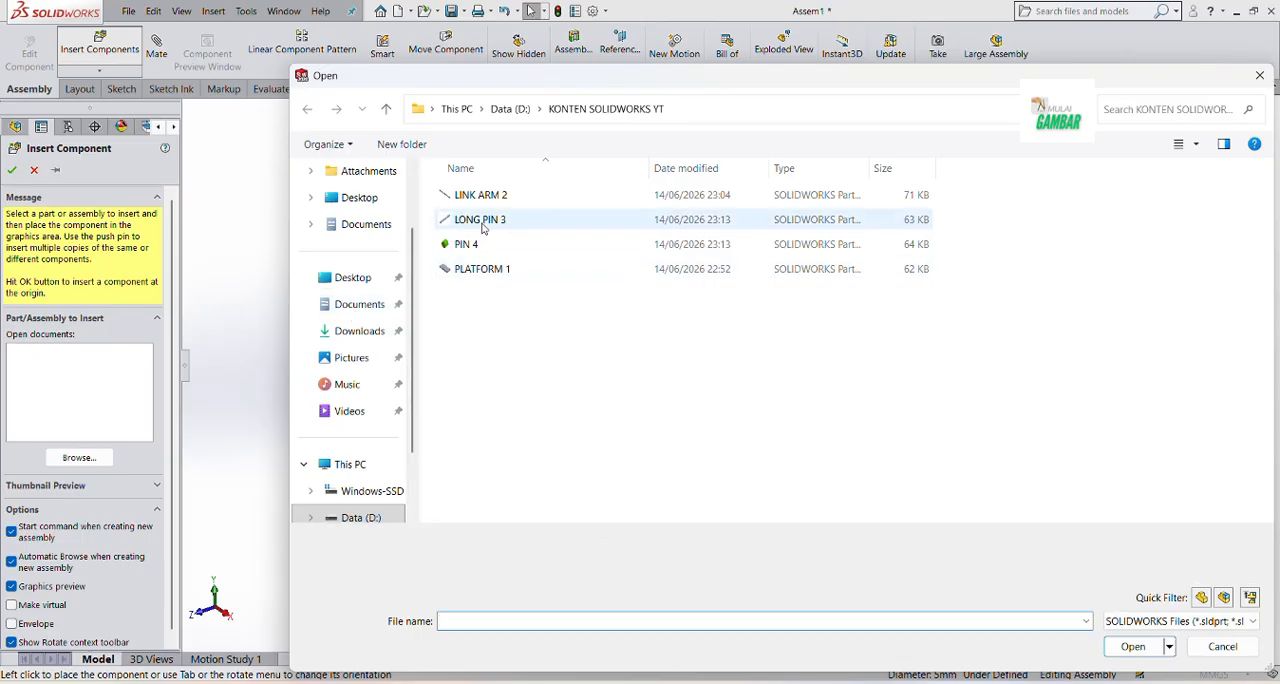
pyautogui.click(483, 220)
pyautogui.click(1133, 646)
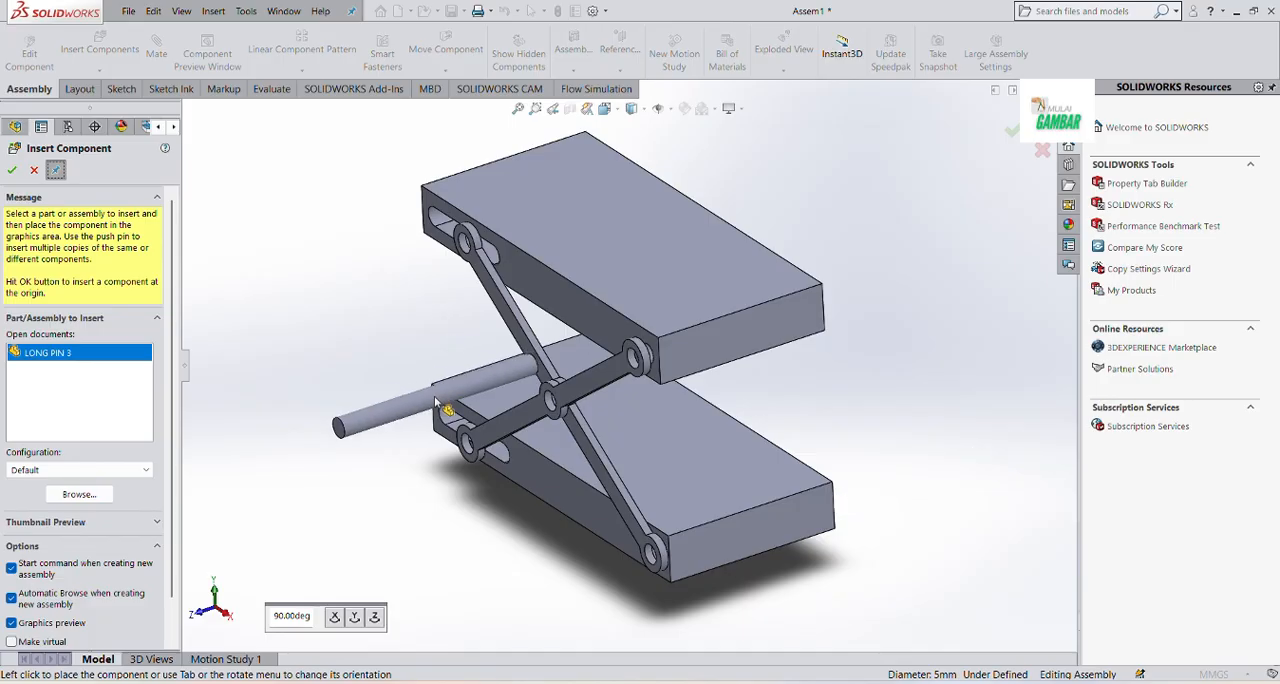
pyautogui.click(376, 438)
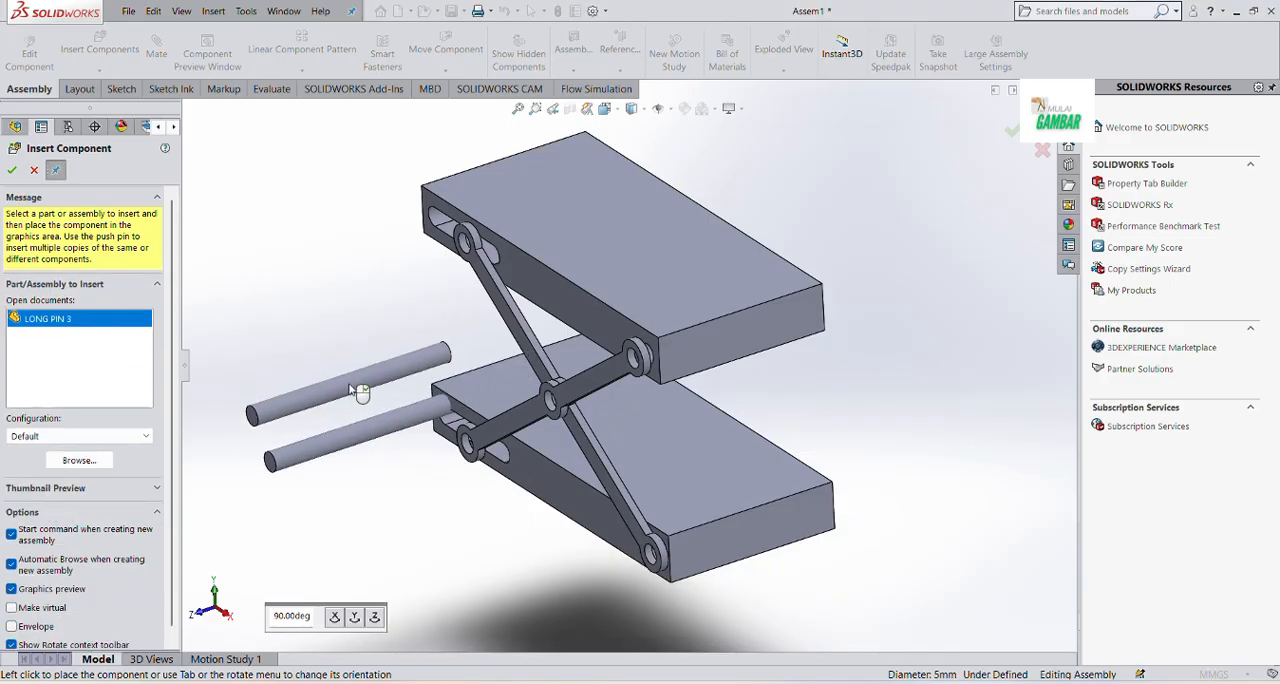
pyautogui.click(357, 391)
pyautogui.click(351, 344)
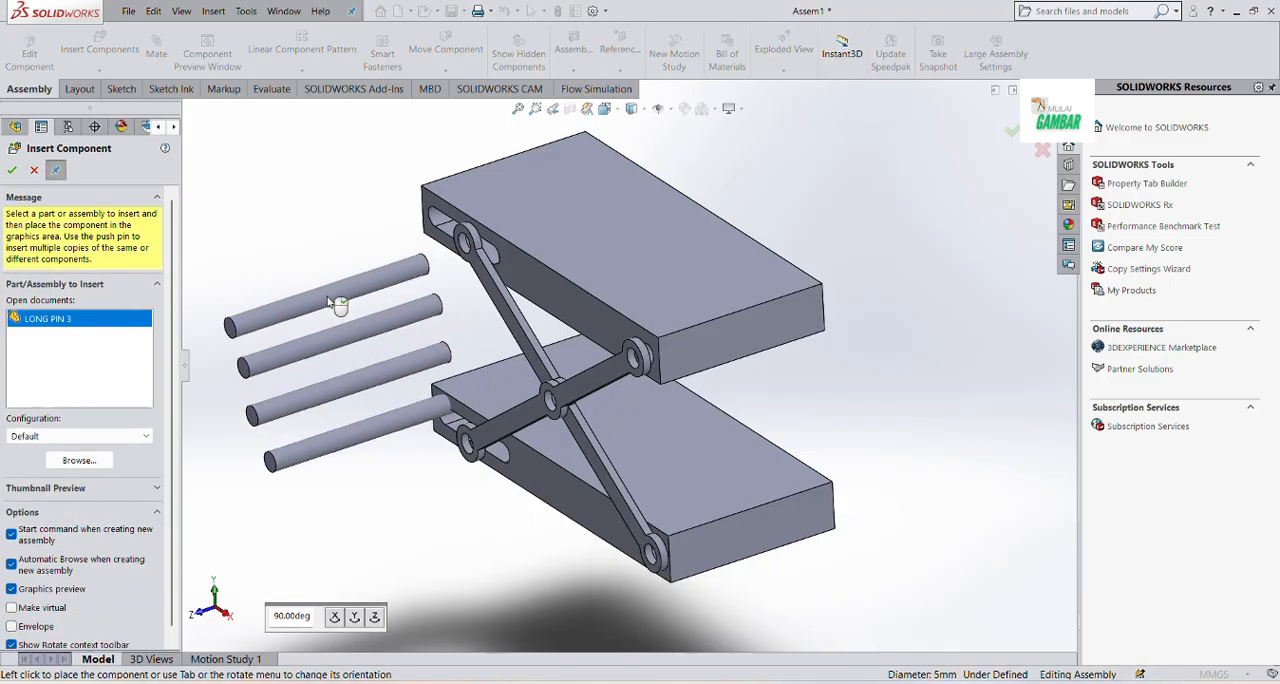
pyautogui.click(326, 296)
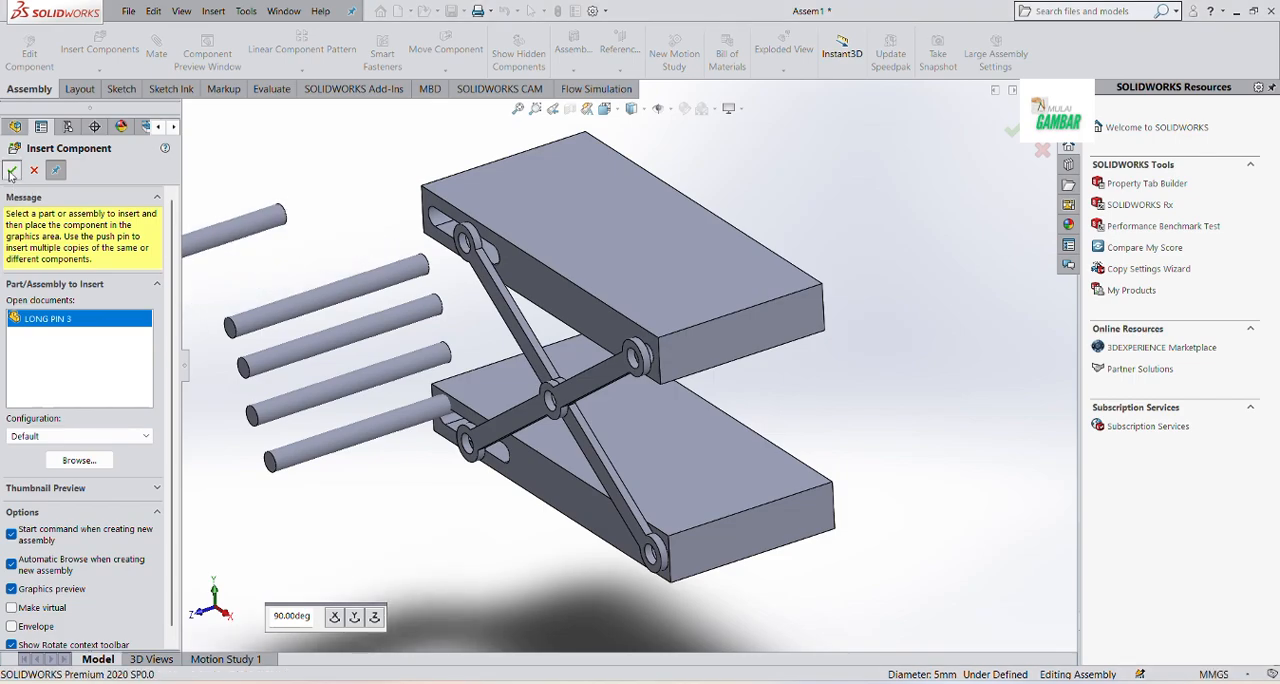
pyautogui.click(11, 171)
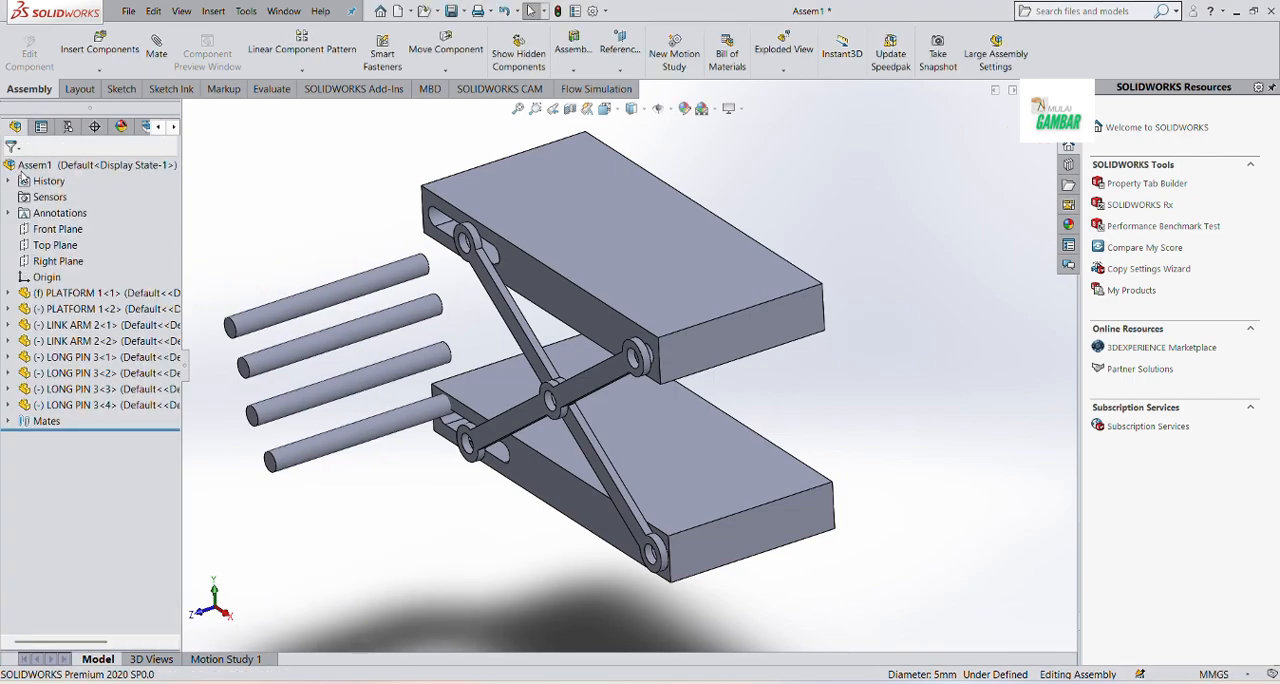
# Mate the lowest long pin concentric with the first link arm's lower hole and slide it through the lower platform
pyautogui.click(156, 52)
pyautogui.scroll(-3, 413, 393)
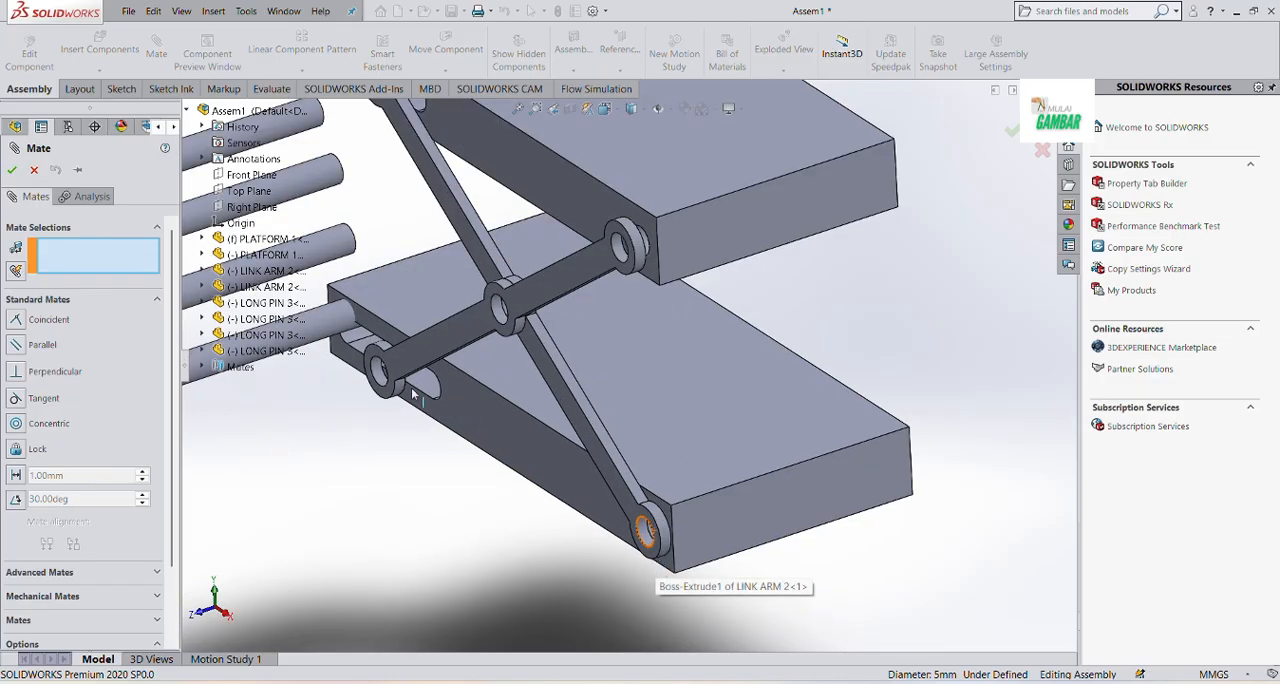
pyautogui.click(352, 318)
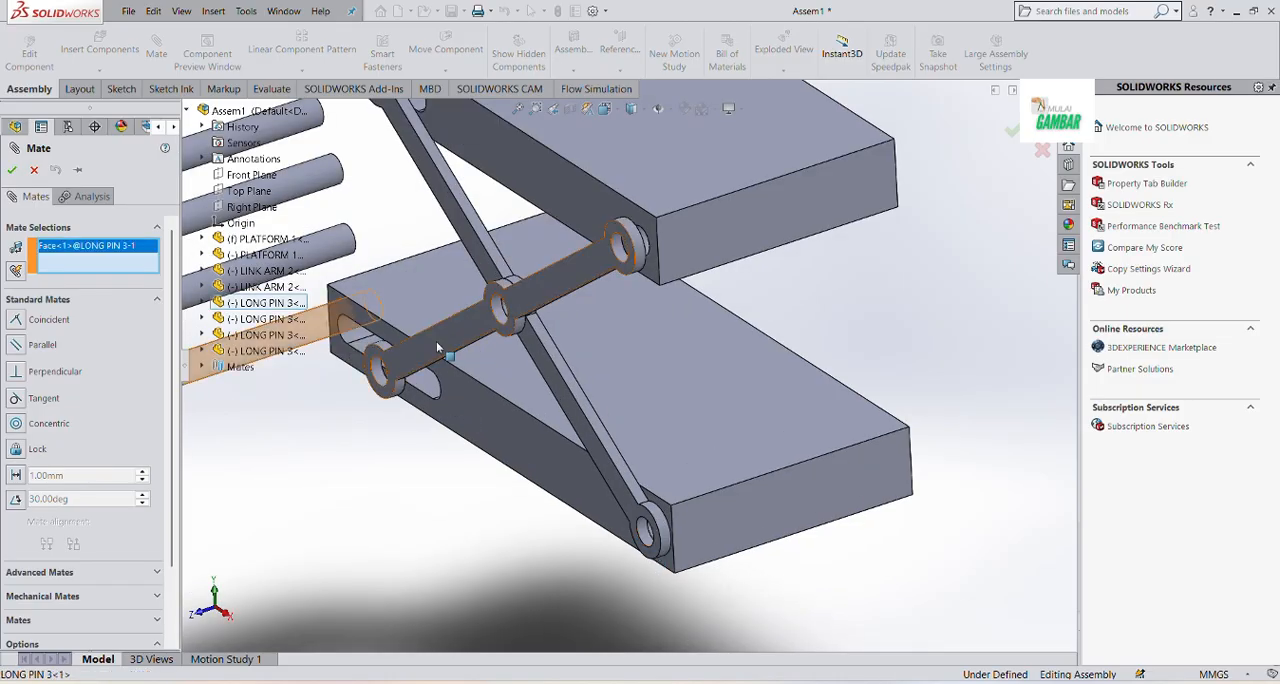
pyautogui.click(645, 532)
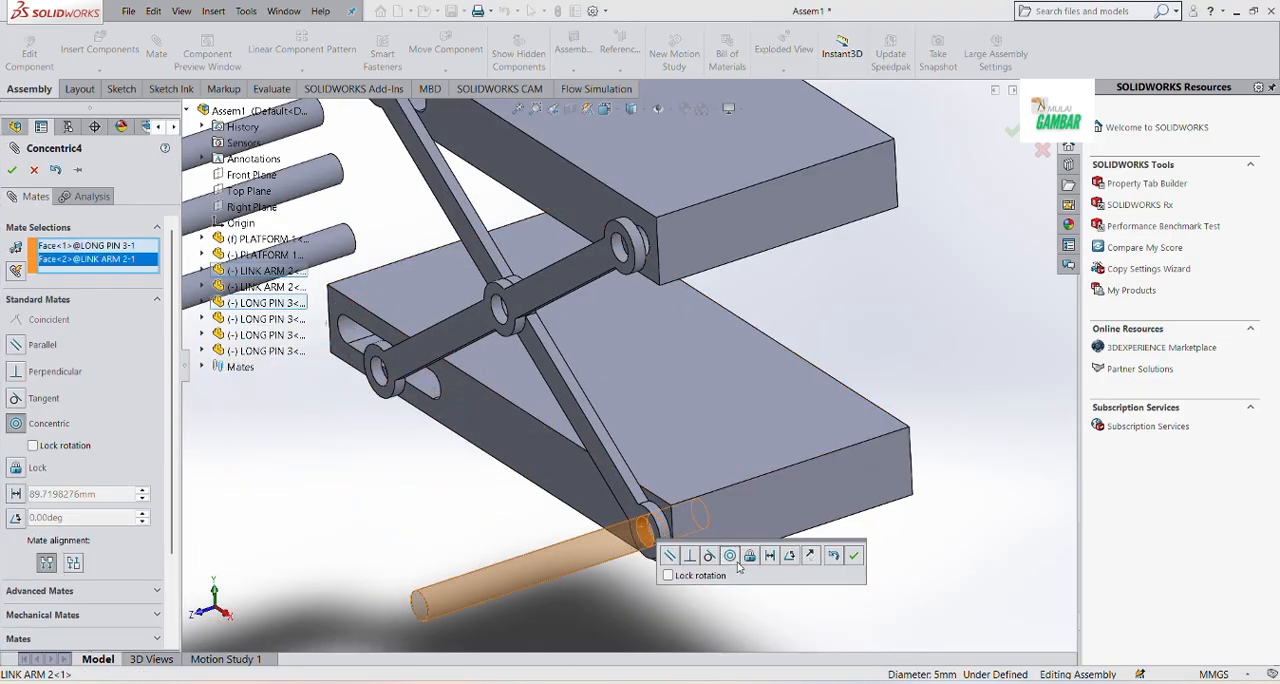
pyautogui.click(853, 555)
pyautogui.moveTo(559, 520); pyautogui.dragTo(755, 507)
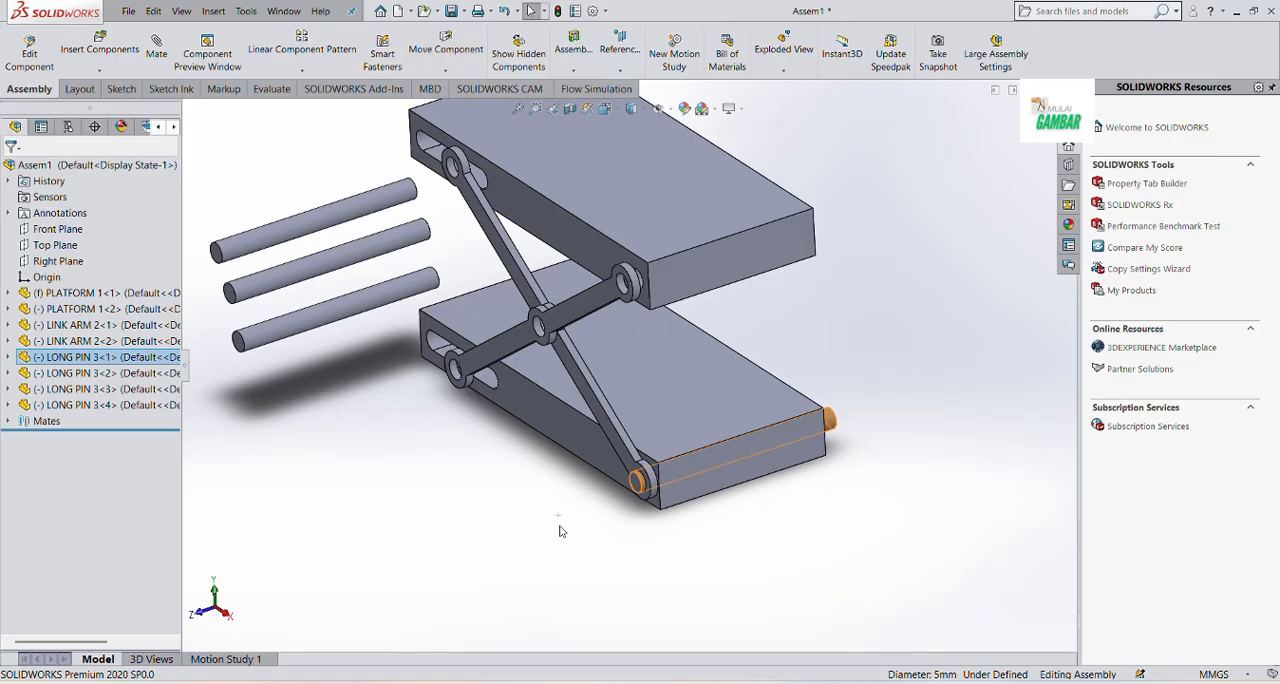
pyautogui.click(365, 444)
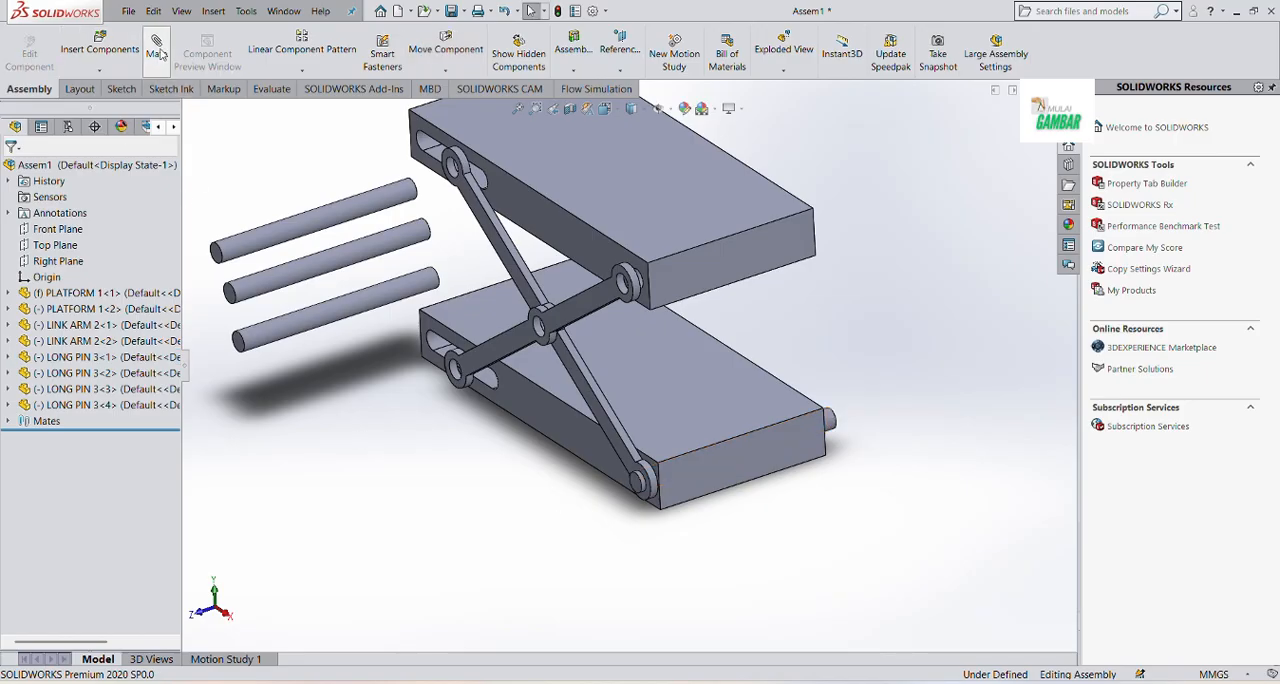
# Mate the lowest remaining long pin concentric with the second link arm's hole at the upper platform's round-hole end
pyautogui.click(348, 316)
pyautogui.click(622, 287)
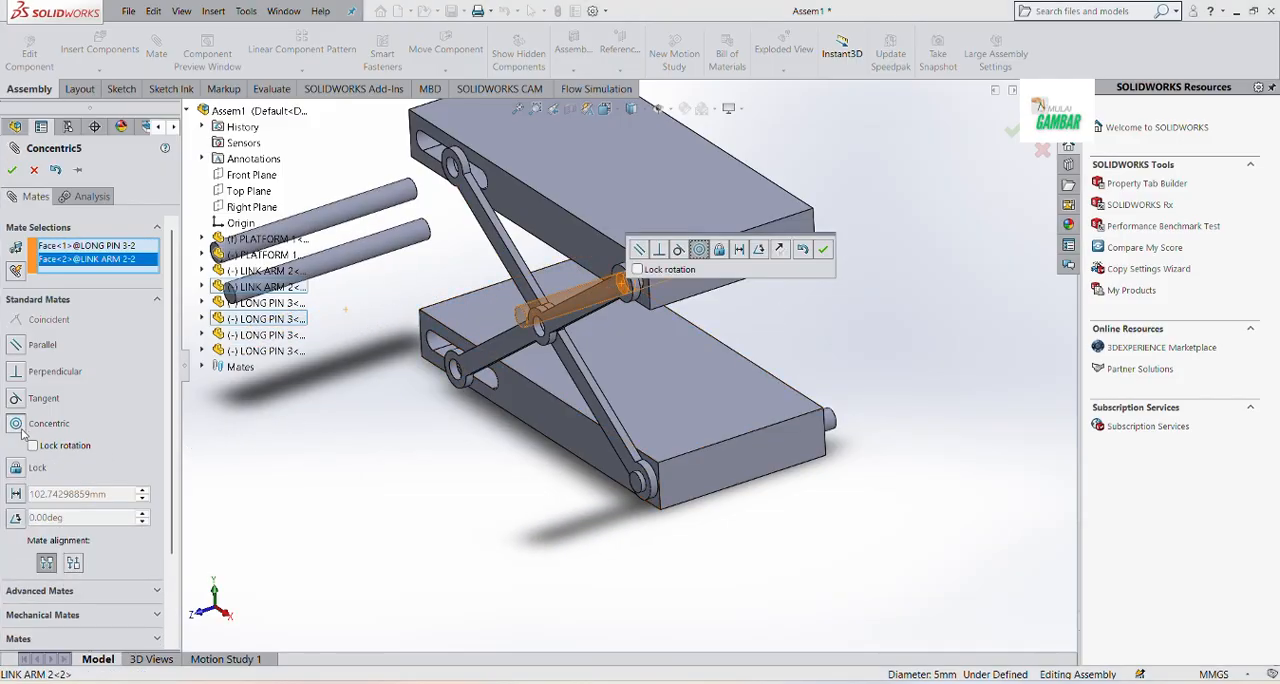
pyautogui.click(823, 250)
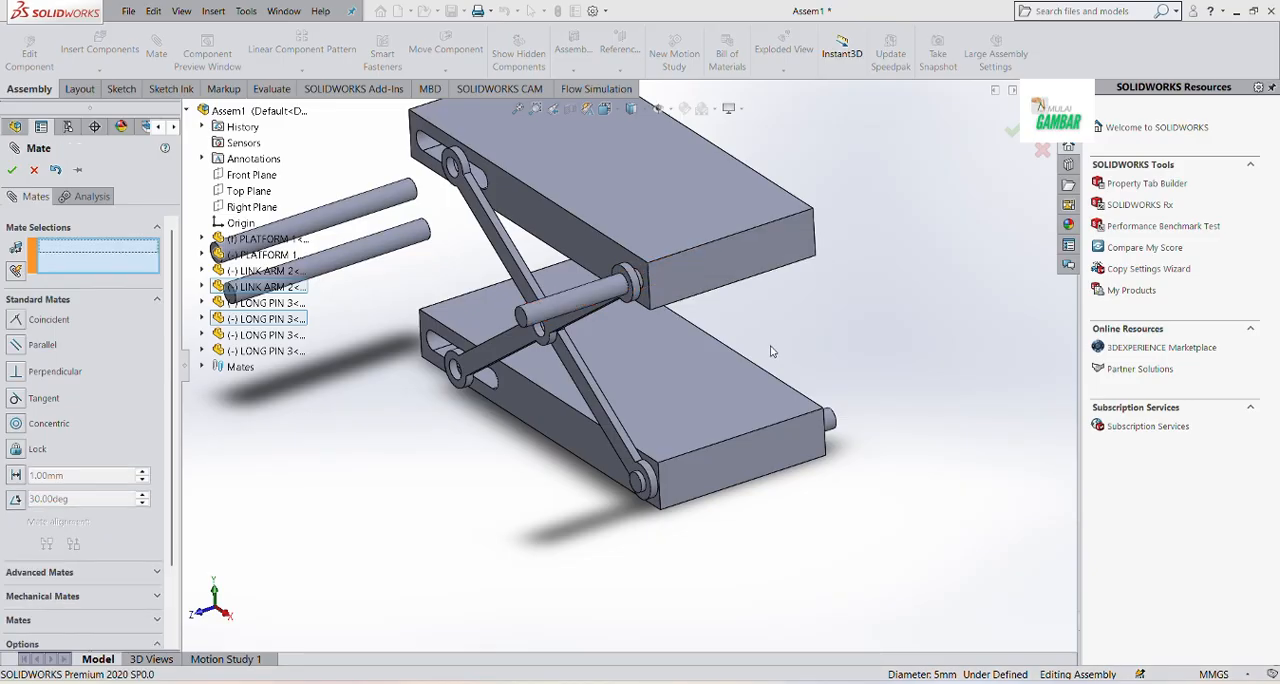
pyautogui.press('Escape')
# Mate the upper of the two free long pins concentric with the first link arm's hole at the upper platform's slot
pyautogui.scroll(4, 758, 394)
pyautogui.scroll(-3, 492, 273)
pyautogui.scroll(-1, 492, 273)
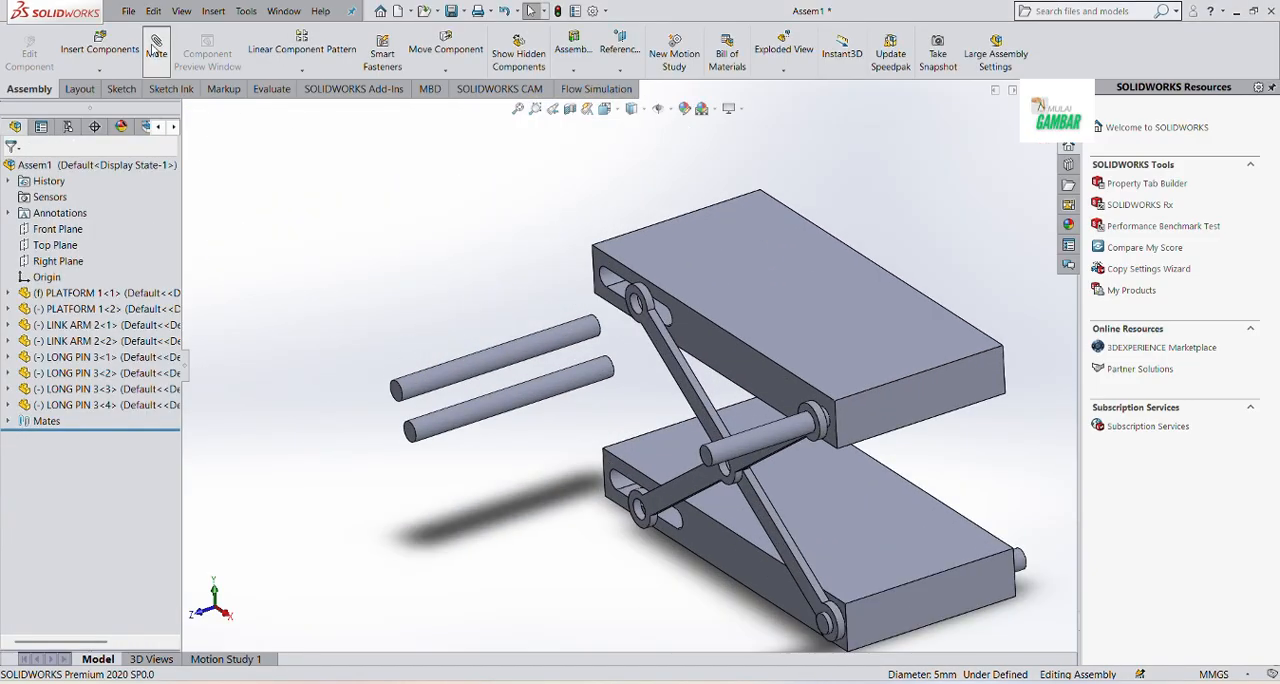
pyautogui.click(450, 376)
pyautogui.scroll(-4, 645, 295)
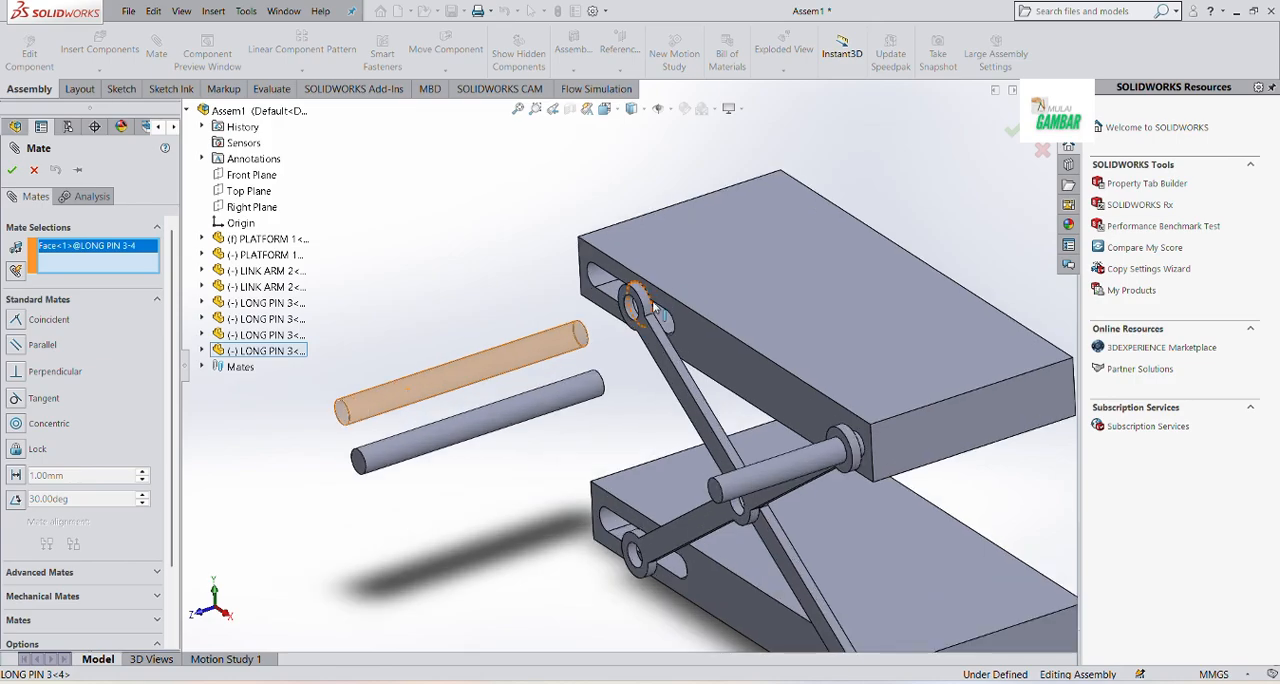
pyautogui.click(611, 326)
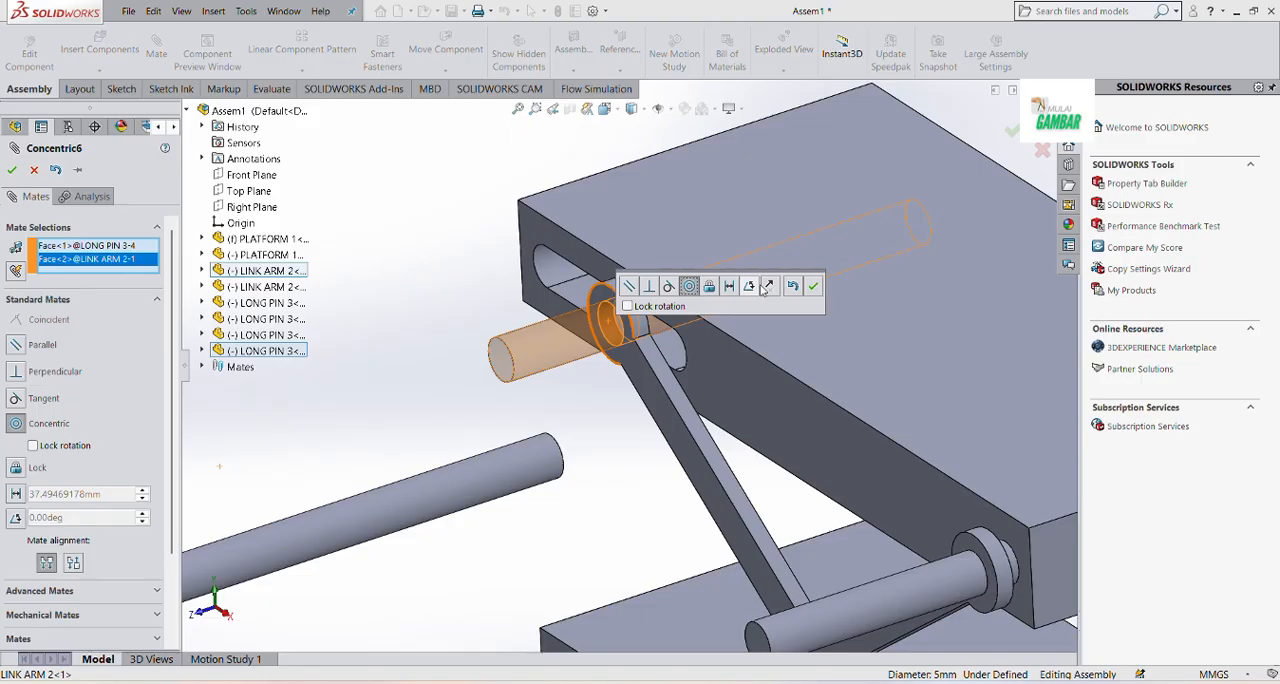
pyautogui.click(813, 286)
pyautogui.press('Escape')
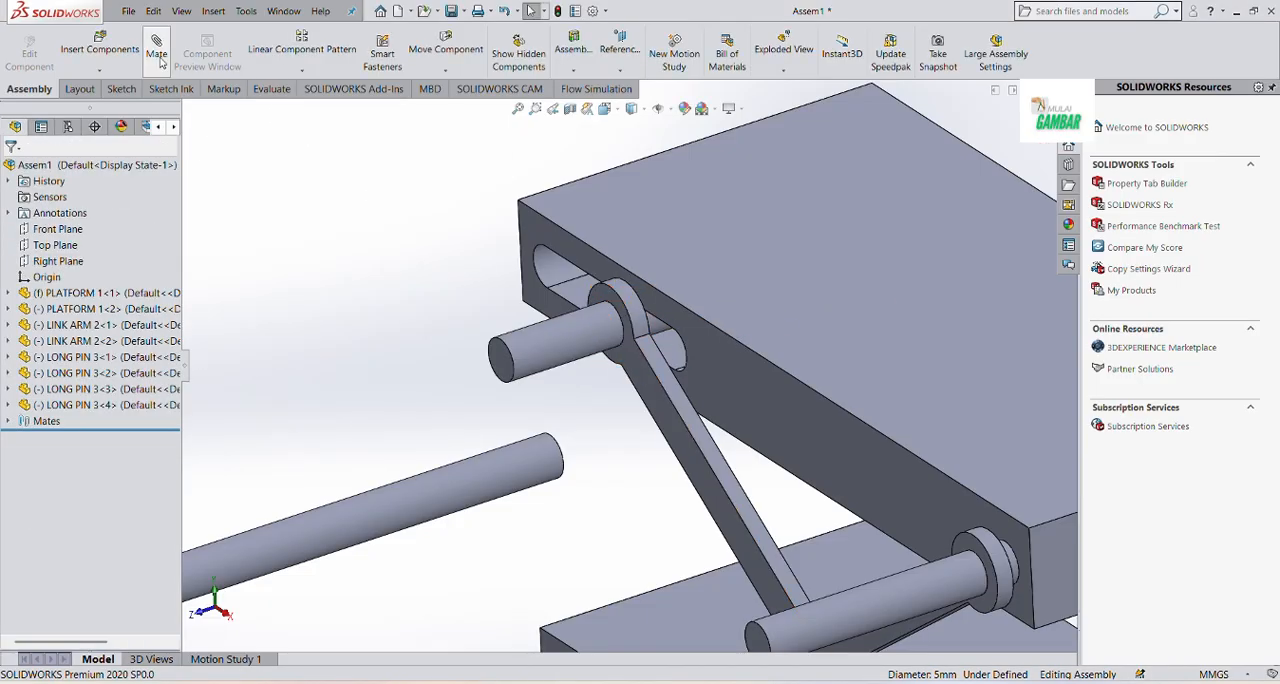
# Mate the remaining free long pin concentric with the second link arm's hole at the lower platform's slot
pyautogui.scroll(4, 457, 365)
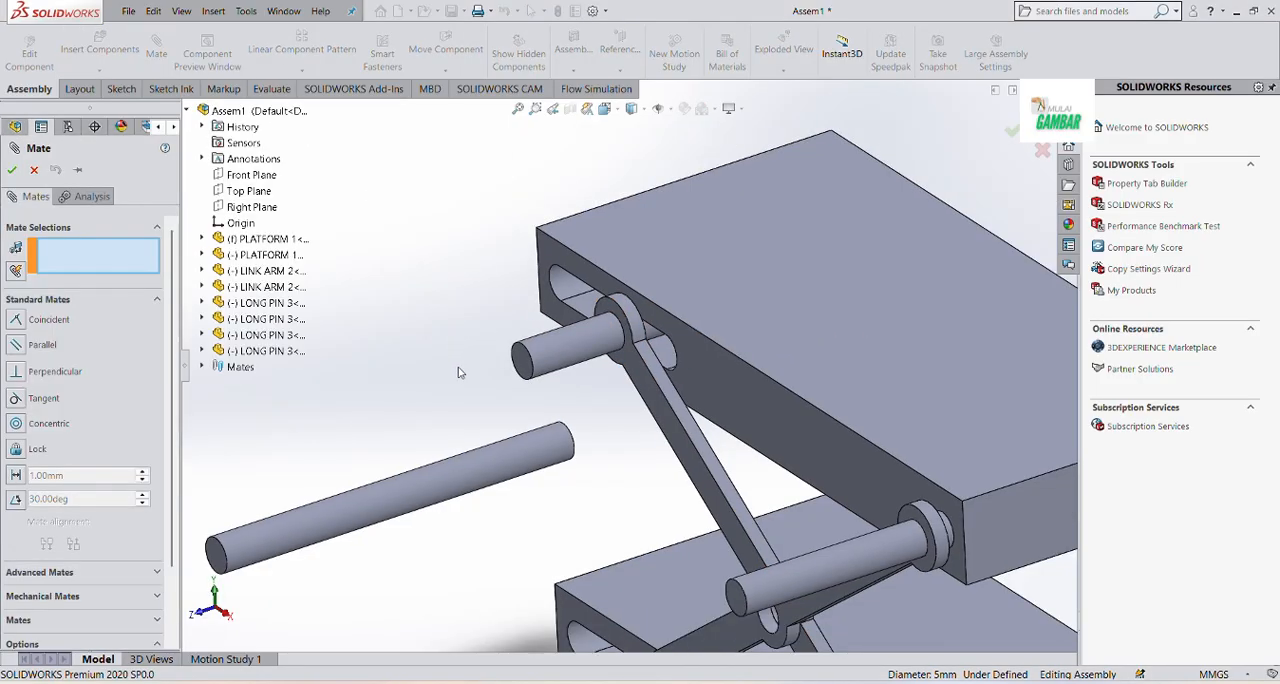
pyautogui.click(488, 451)
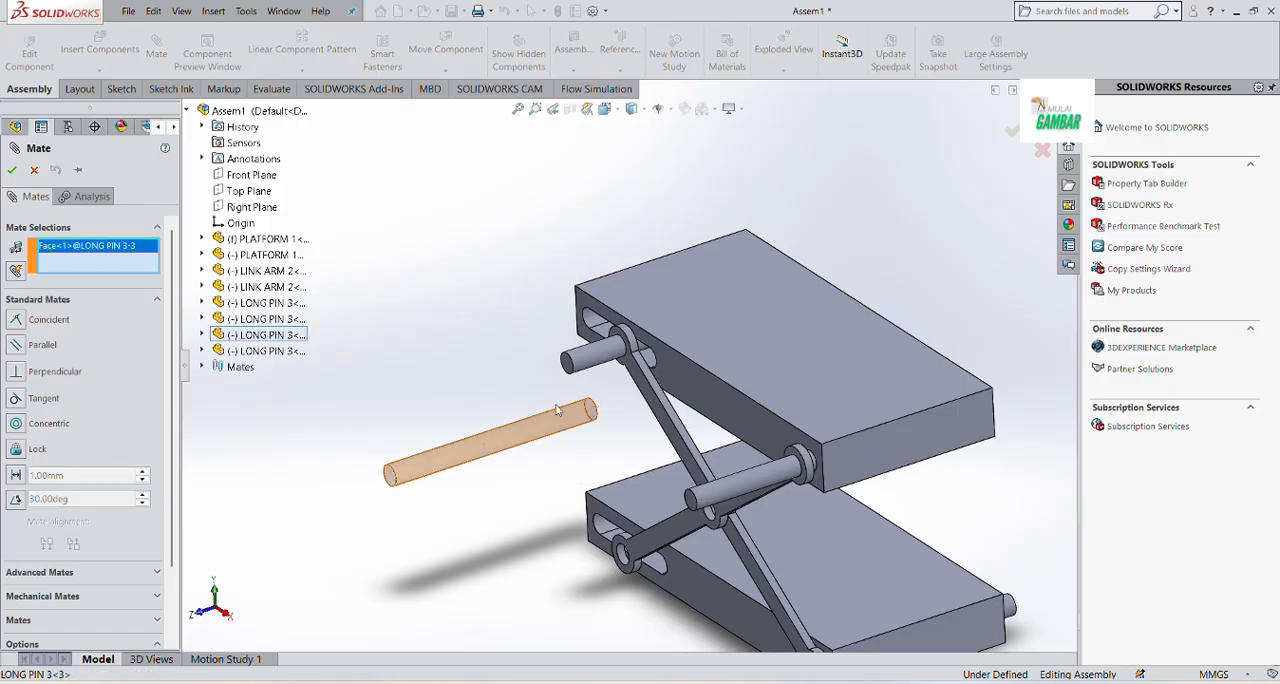
pyautogui.scroll(-3, 620, 553)
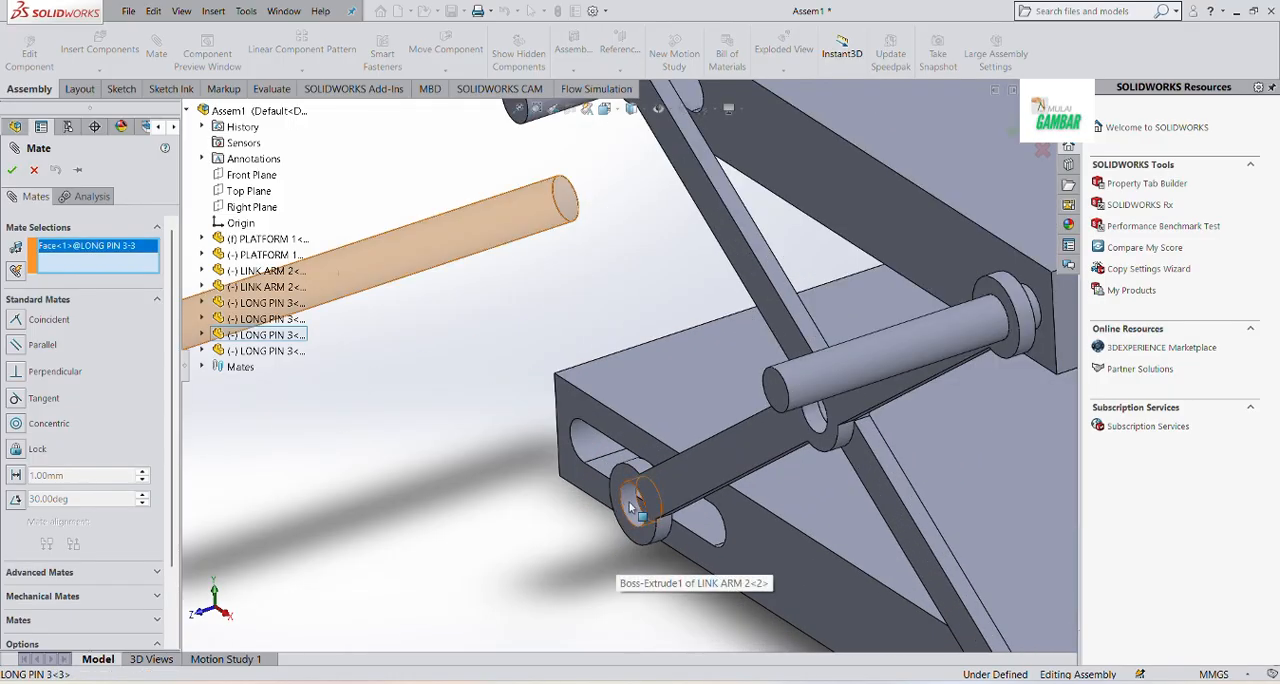
pyautogui.click(630, 507)
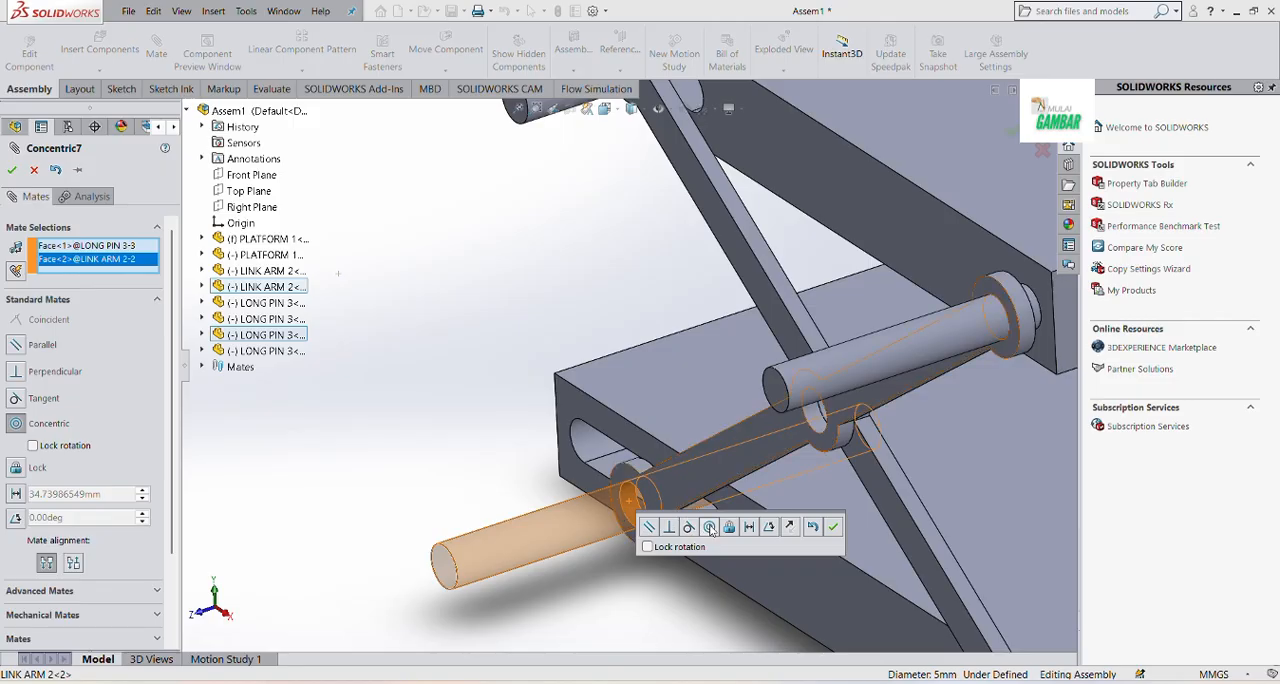
pyautogui.click(835, 527)
# Move the long pin at the upper platform's round-hole end slightly downward to shift the linkage, and clear the selection
pyautogui.scroll(3, 718, 555)
pyautogui.click(830, 354)
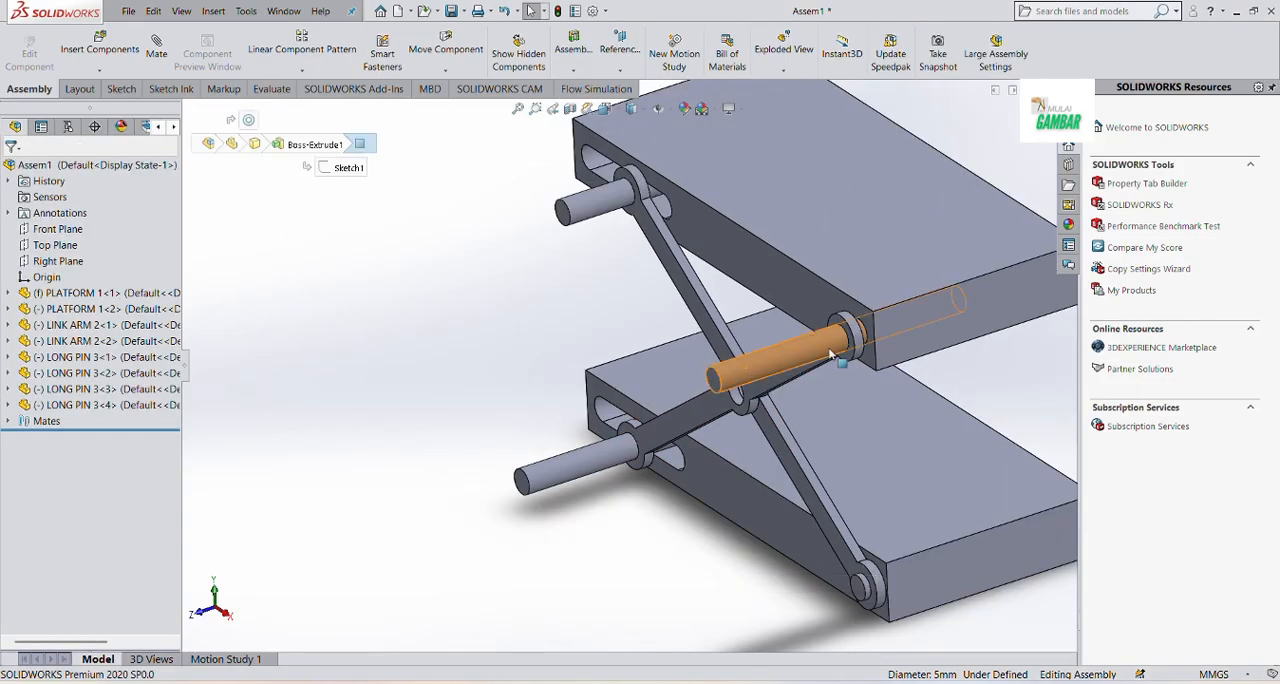
pyautogui.moveTo(830, 354); pyautogui.dragTo(828, 369)
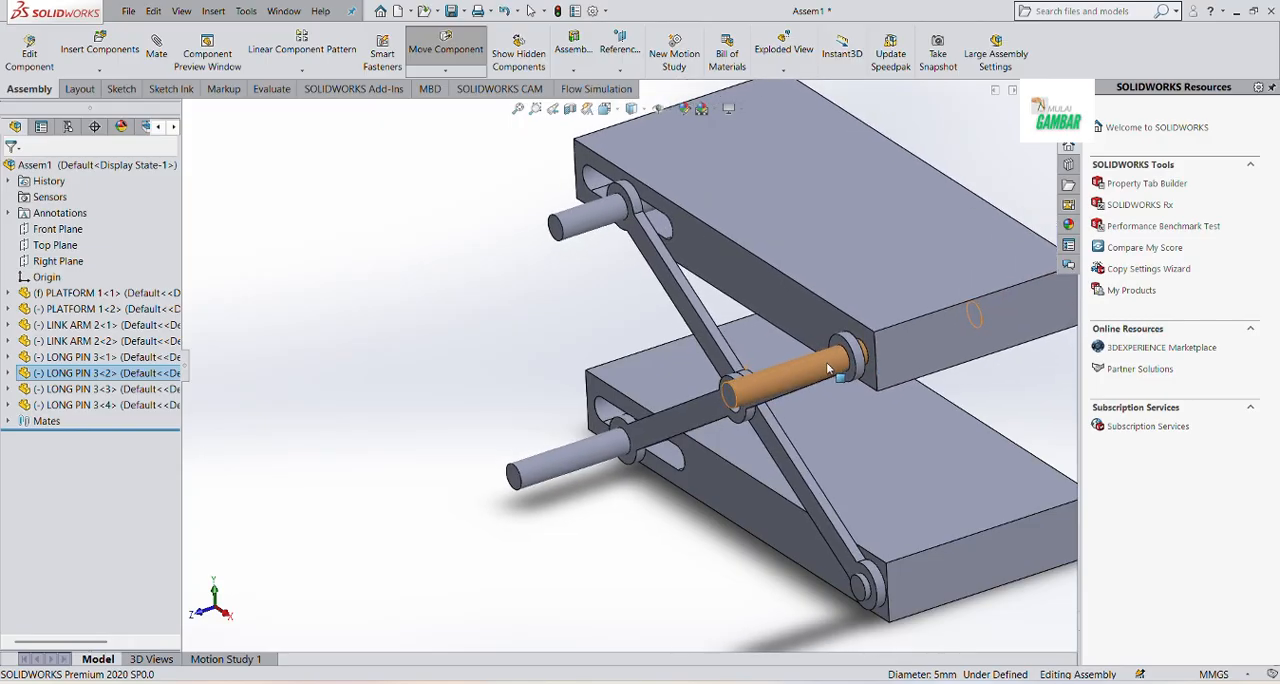
pyautogui.click(363, 355)
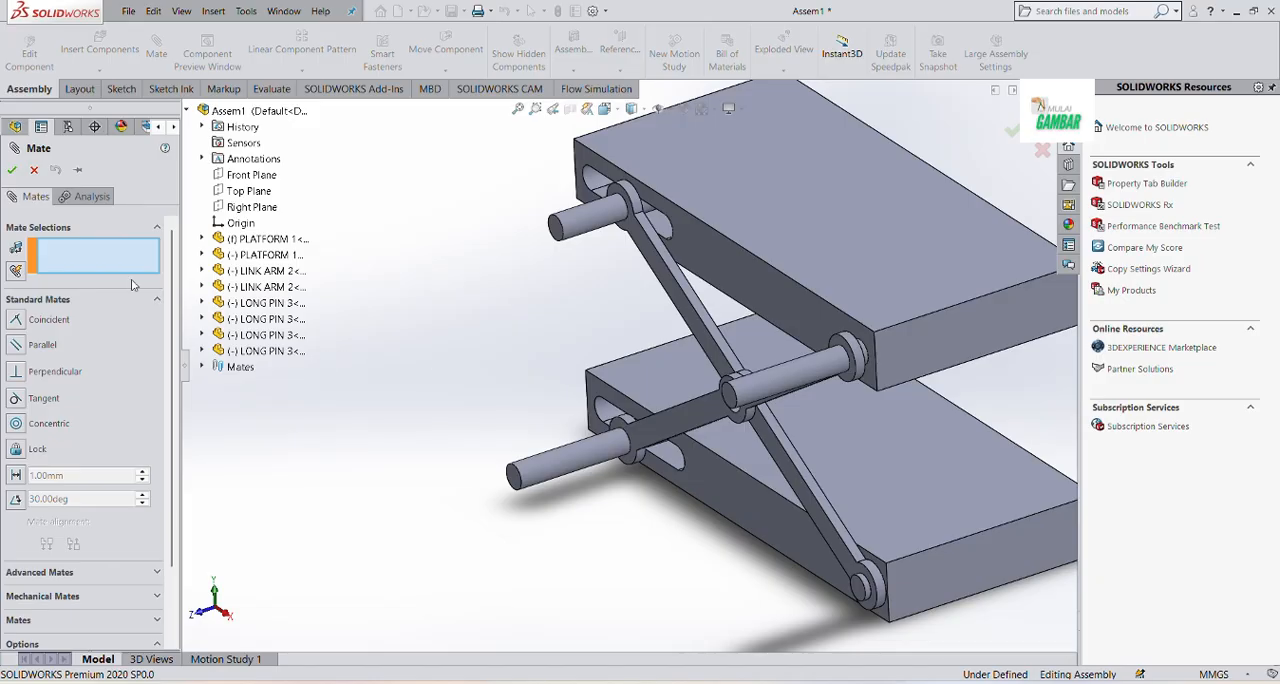
# Mate the end face of the long pin at the upper platform's round-hole end coincident with the second link arm's outer hole edge
pyautogui.scroll(-10, 715, 385)
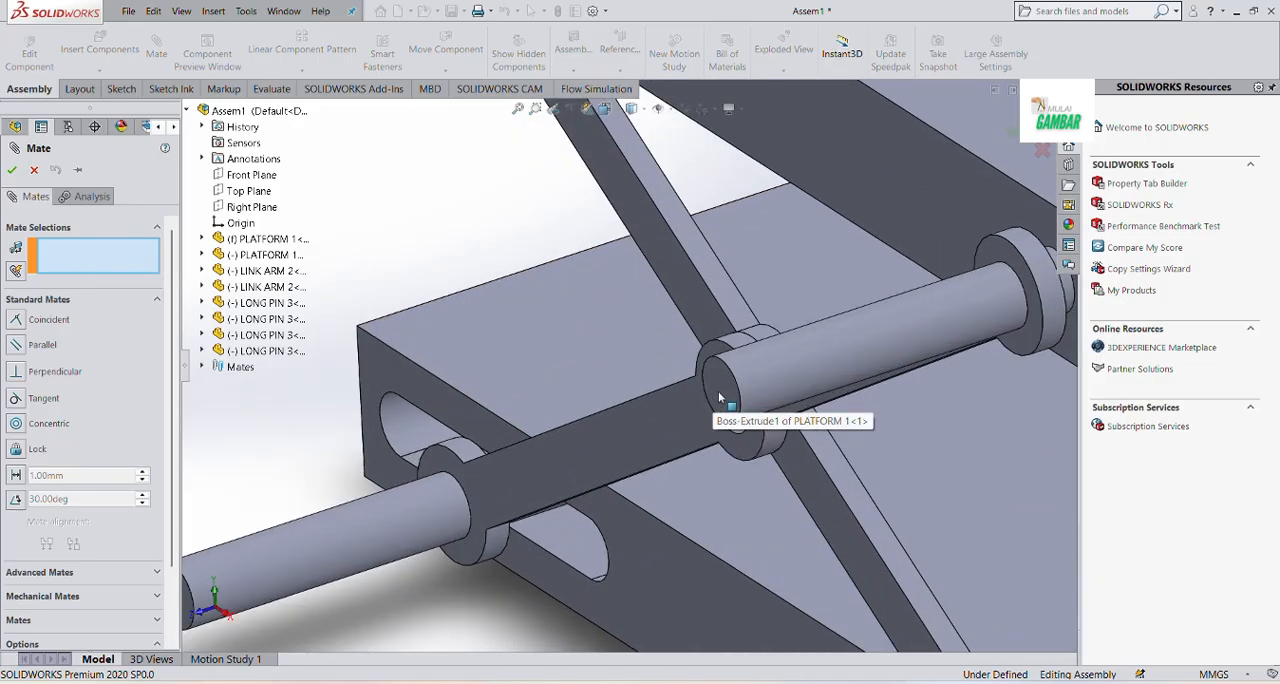
pyautogui.click(713, 383)
pyautogui.scroll(5, 713, 383)
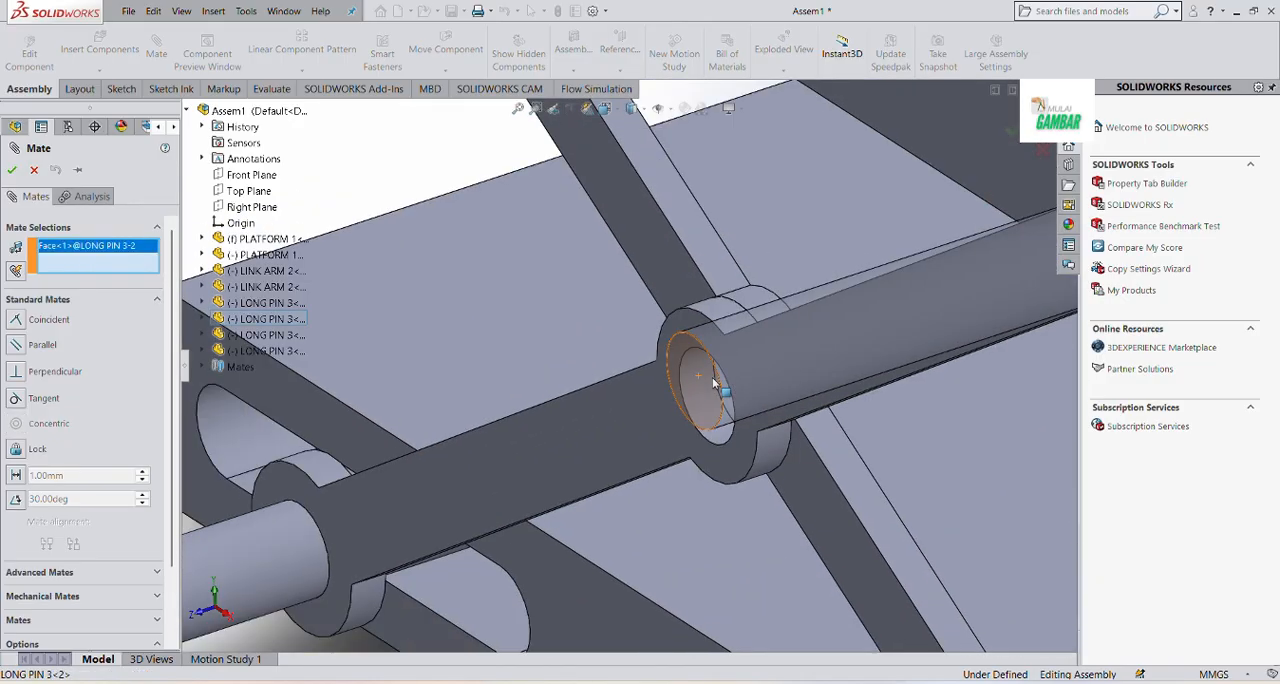
pyautogui.scroll(-5, 857, 299)
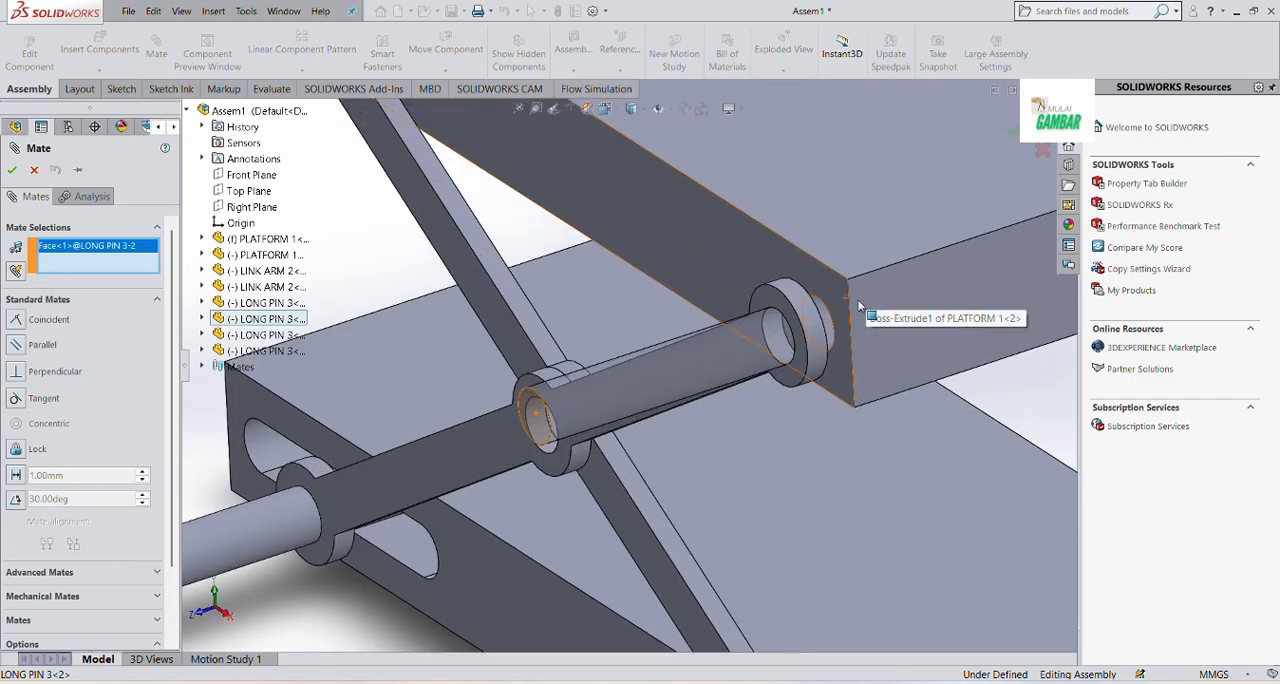
pyautogui.scroll(-5, 806, 328)
pyautogui.scroll(4, 798, 328)
pyautogui.scroll(-2, 724, 347)
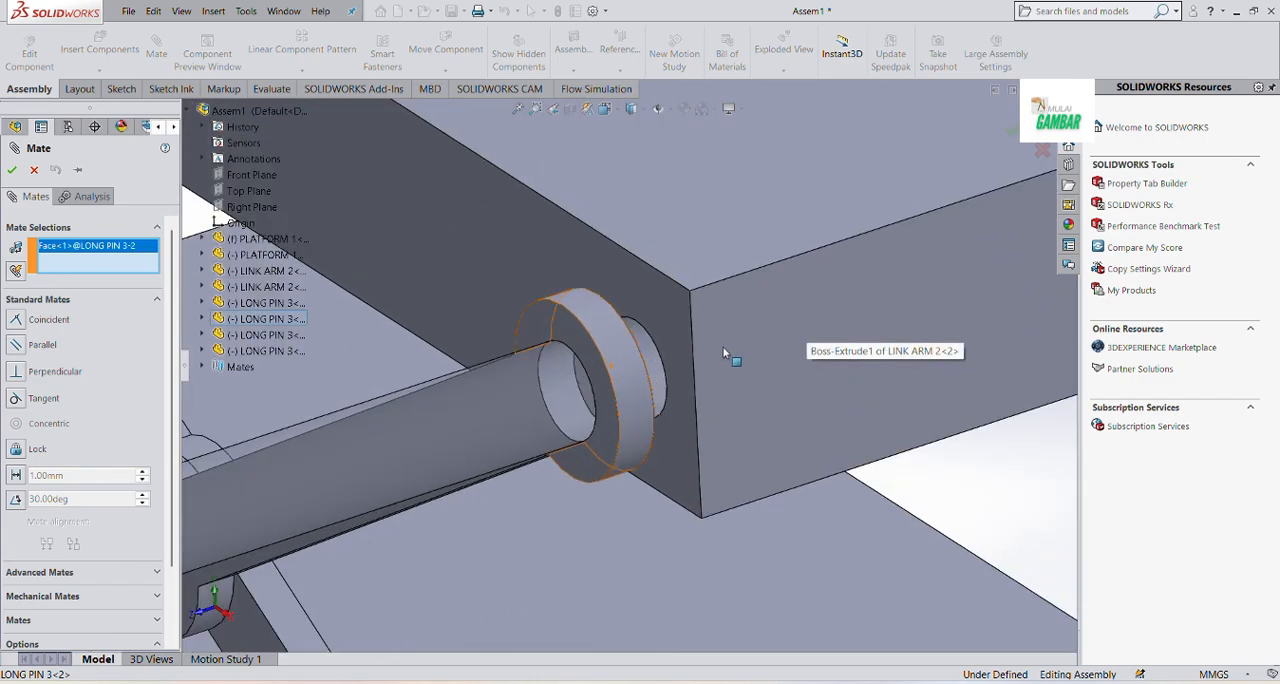
pyautogui.scroll(-6, 641, 374)
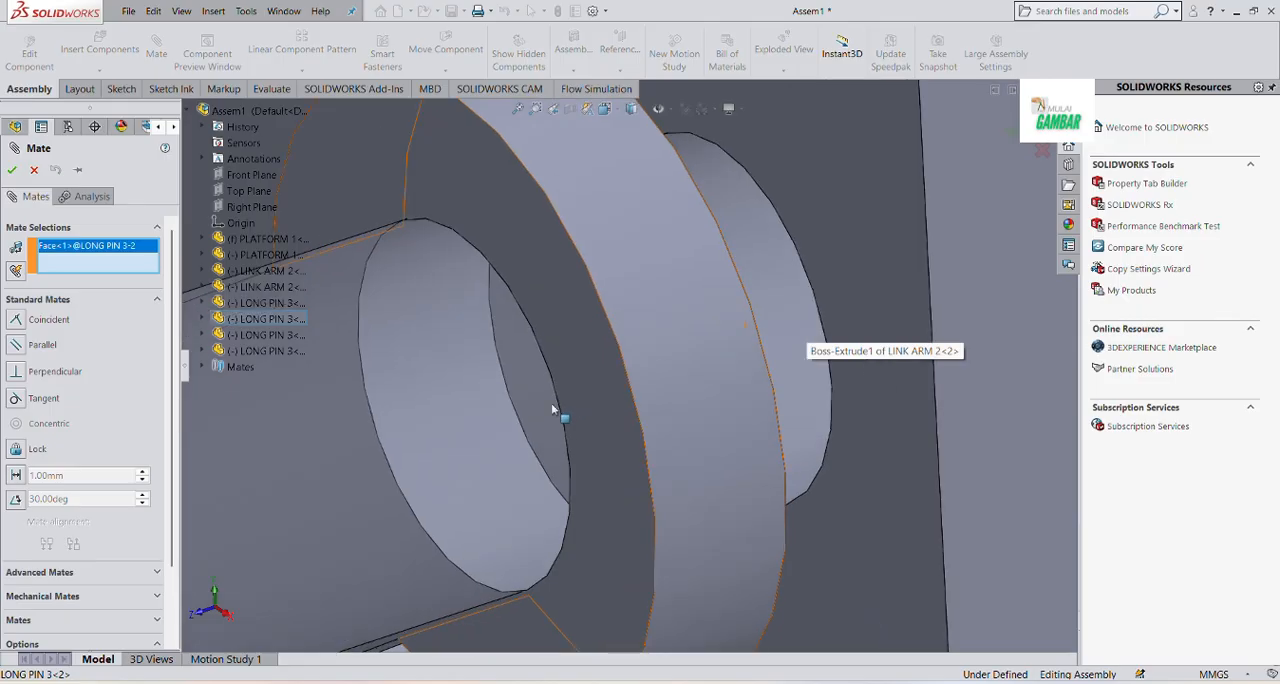
pyautogui.click(558, 405)
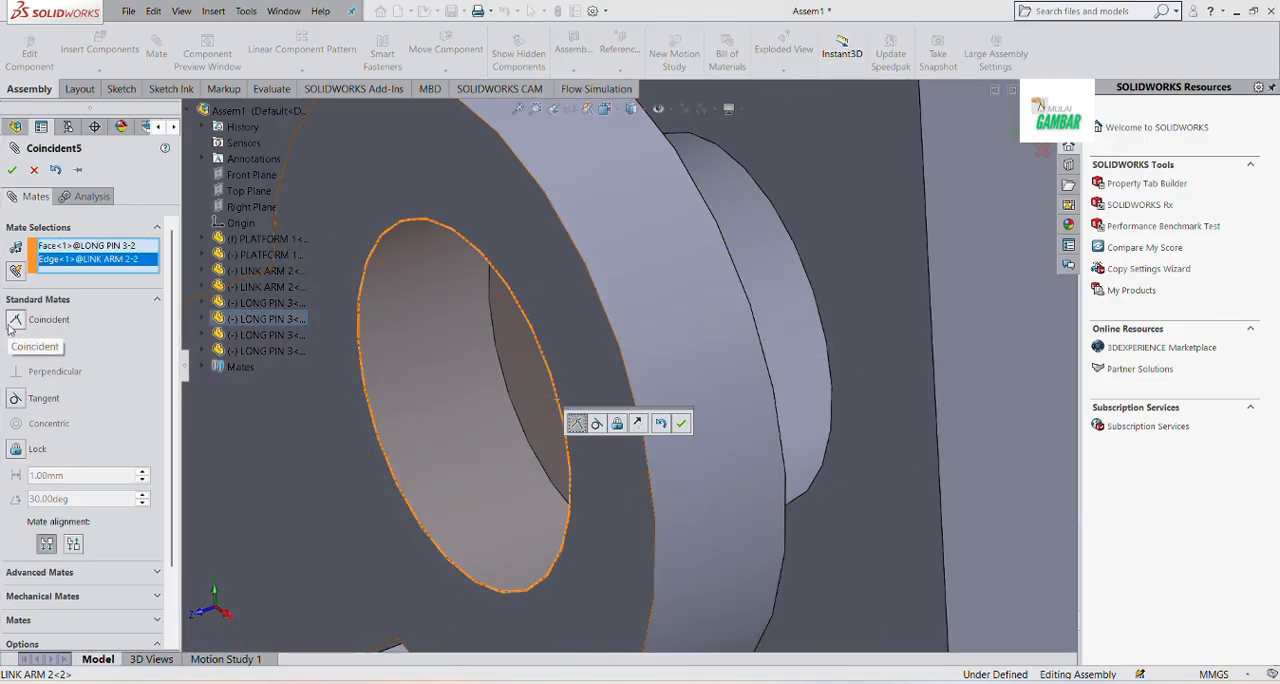
pyautogui.click(12, 169)
pyautogui.click(12, 169)
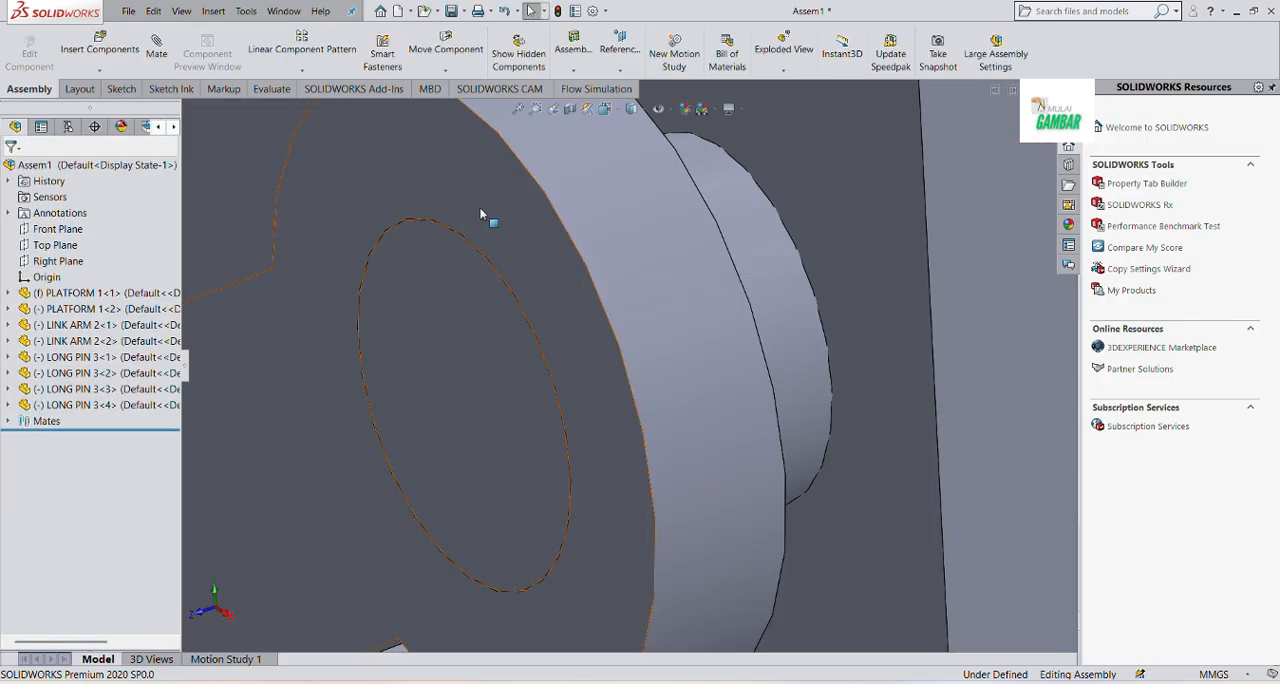
# Mate the end face of the long pin at the lower platform's round-hole end coincident with the first link arm's outer hole edge
pyautogui.press('f')
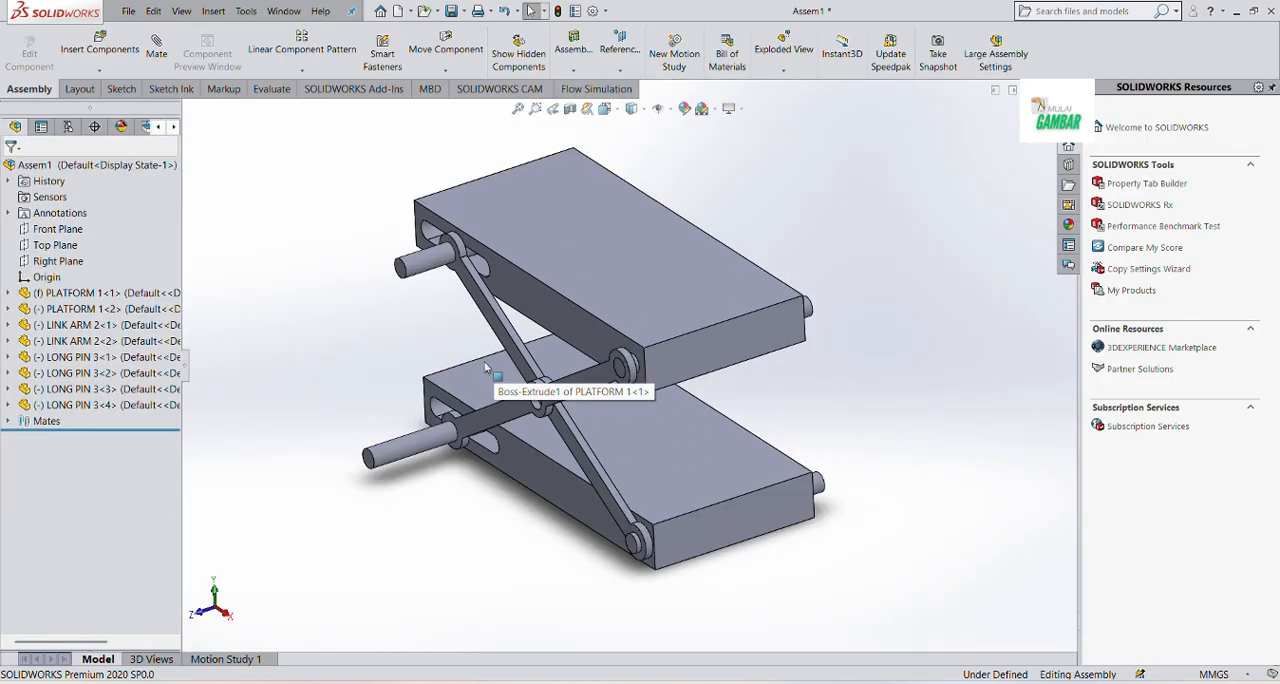
pyautogui.scroll(-8, 636, 540)
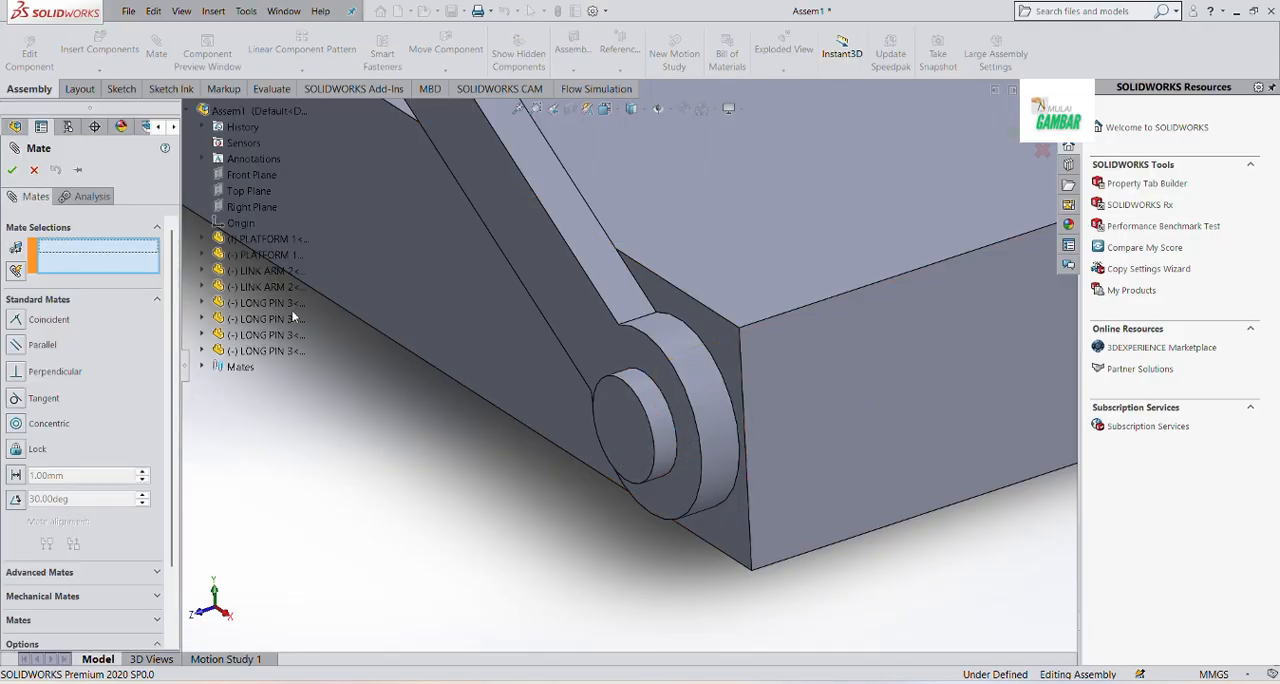
pyautogui.click(620, 430)
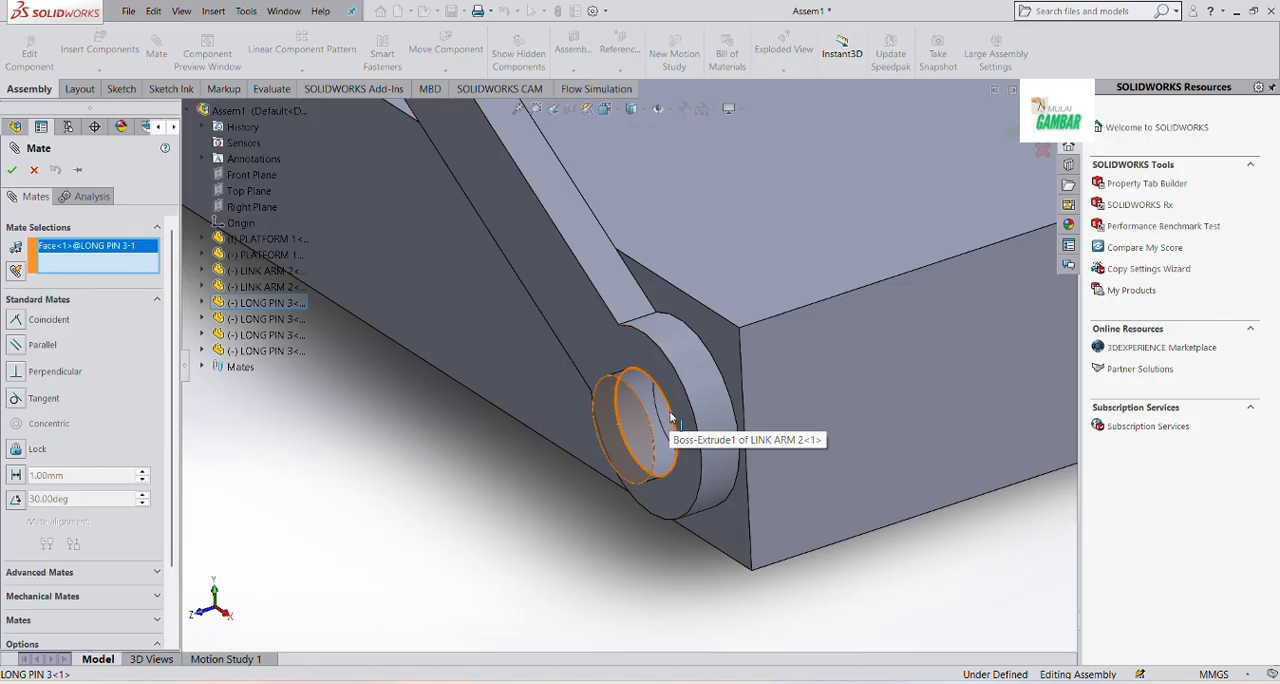
pyautogui.click(668, 418)
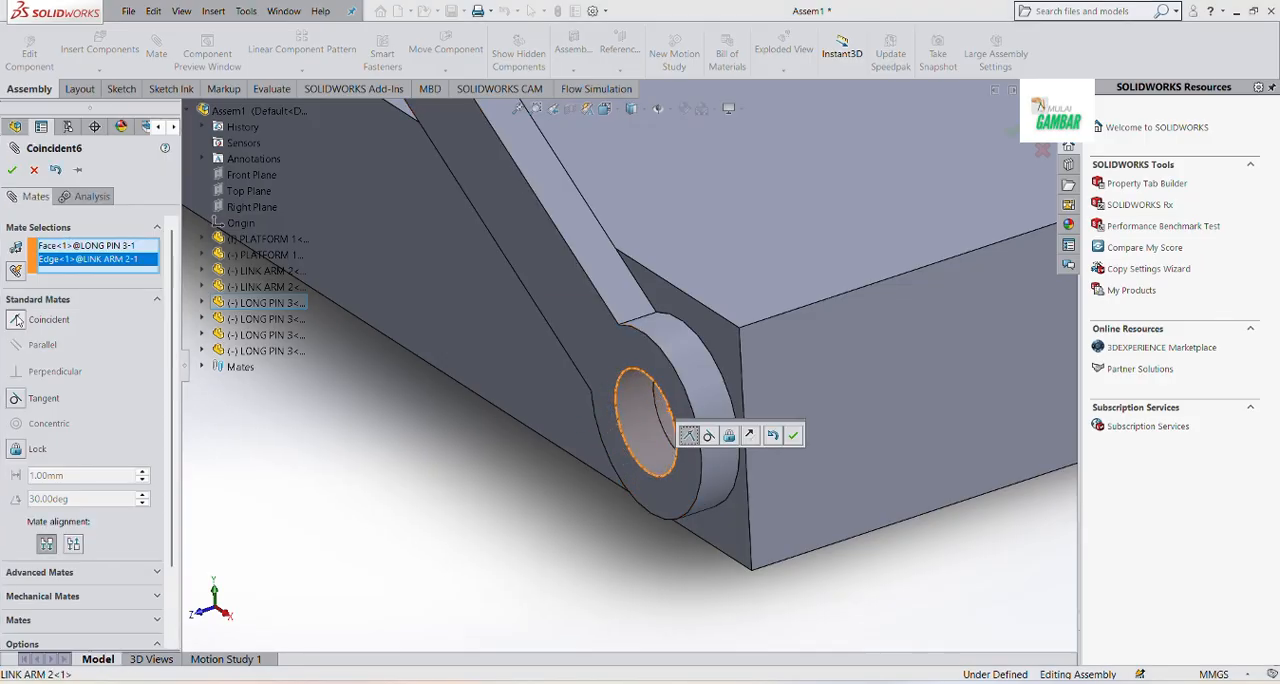
pyautogui.click(13, 172)
# Mate the end face of the long pin in the lower platform's slot coincident with the second link arm's outer hole edge
pyautogui.scroll(5, 628, 514)
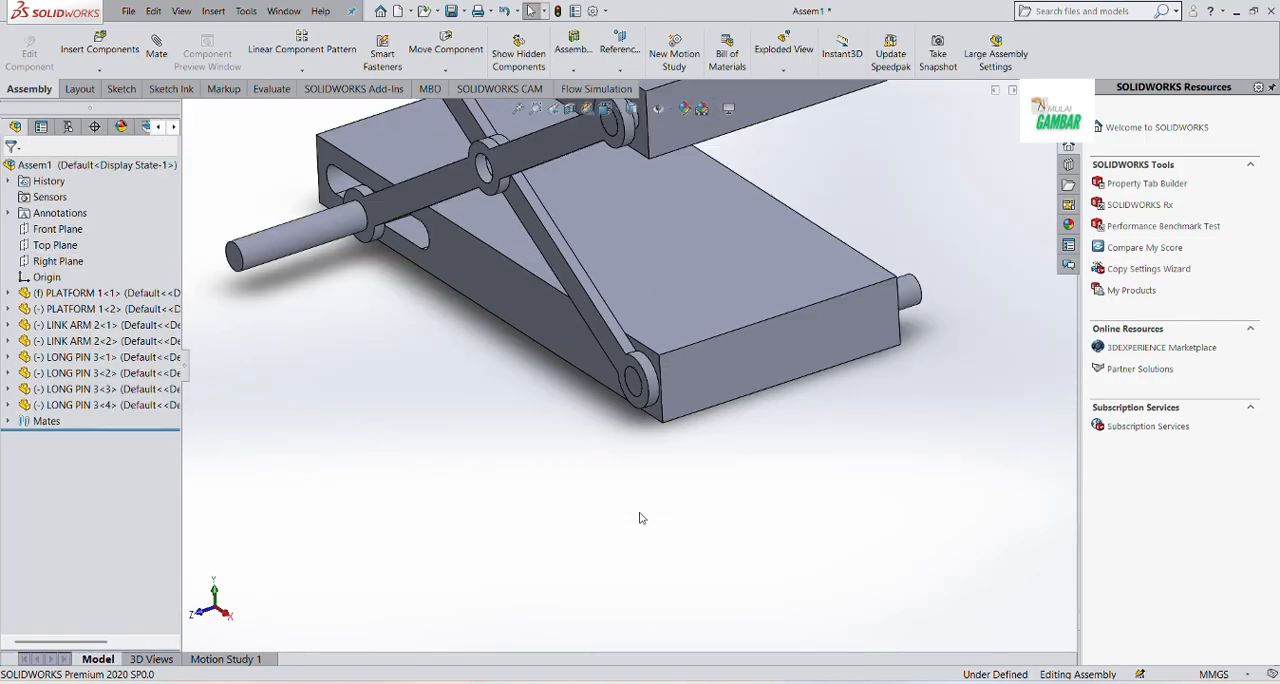
pyautogui.scroll(-3, 440, 306)
pyautogui.scroll(-2, 651, 277)
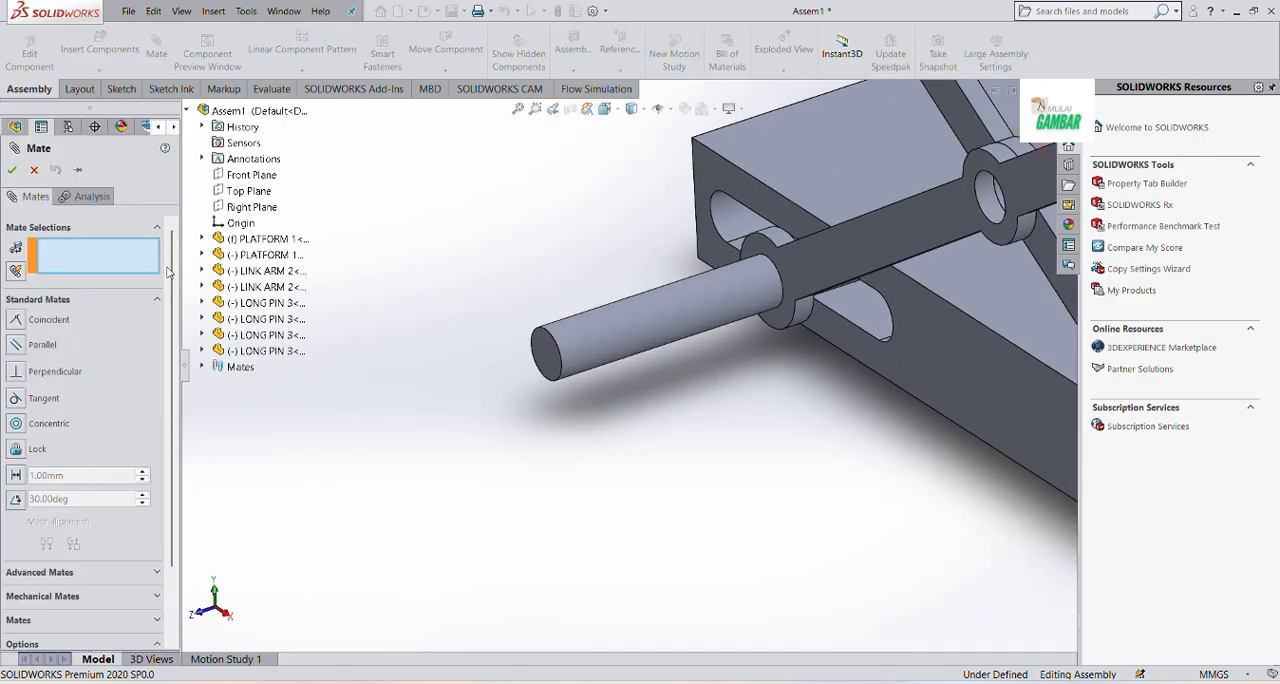
pyautogui.click(535, 352)
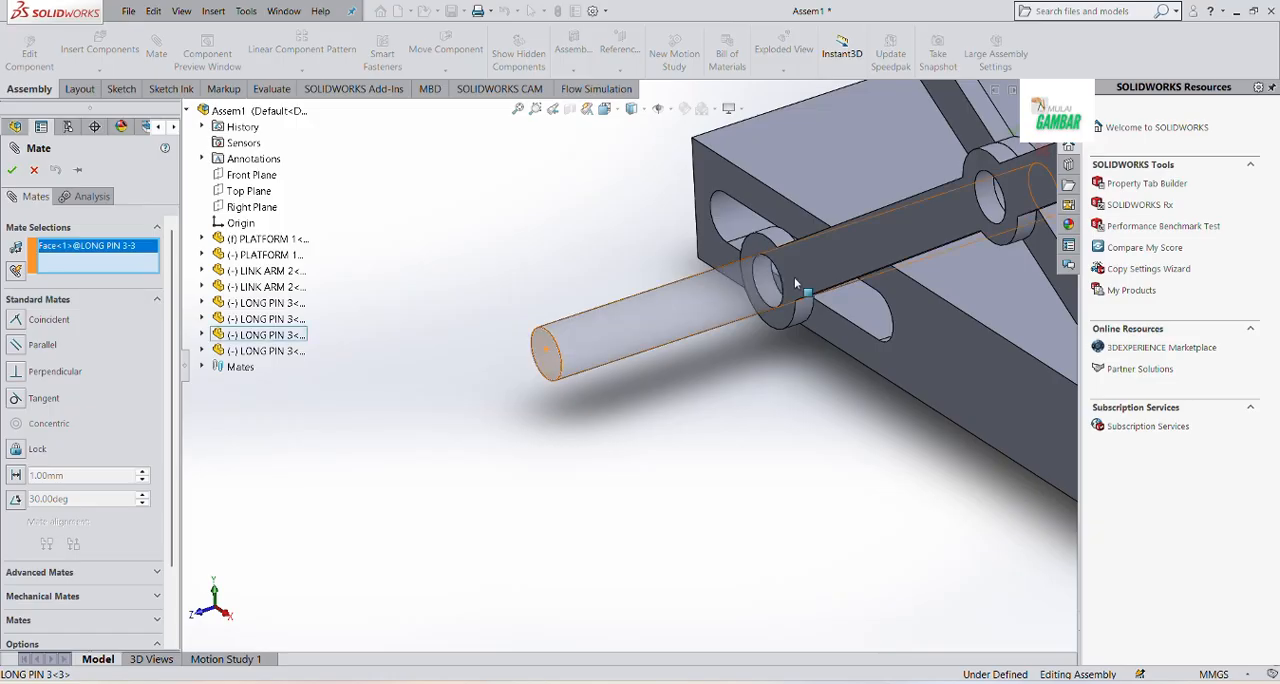
pyautogui.scroll(-3, 764, 281)
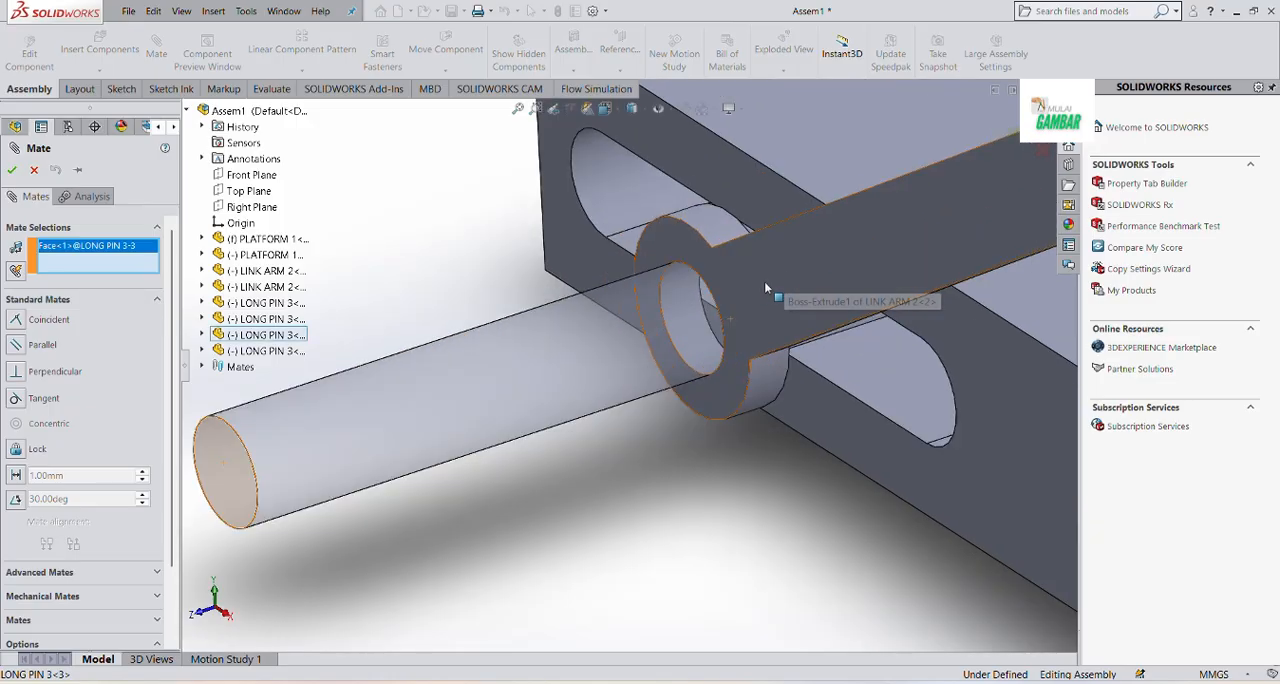
pyautogui.click(716, 306)
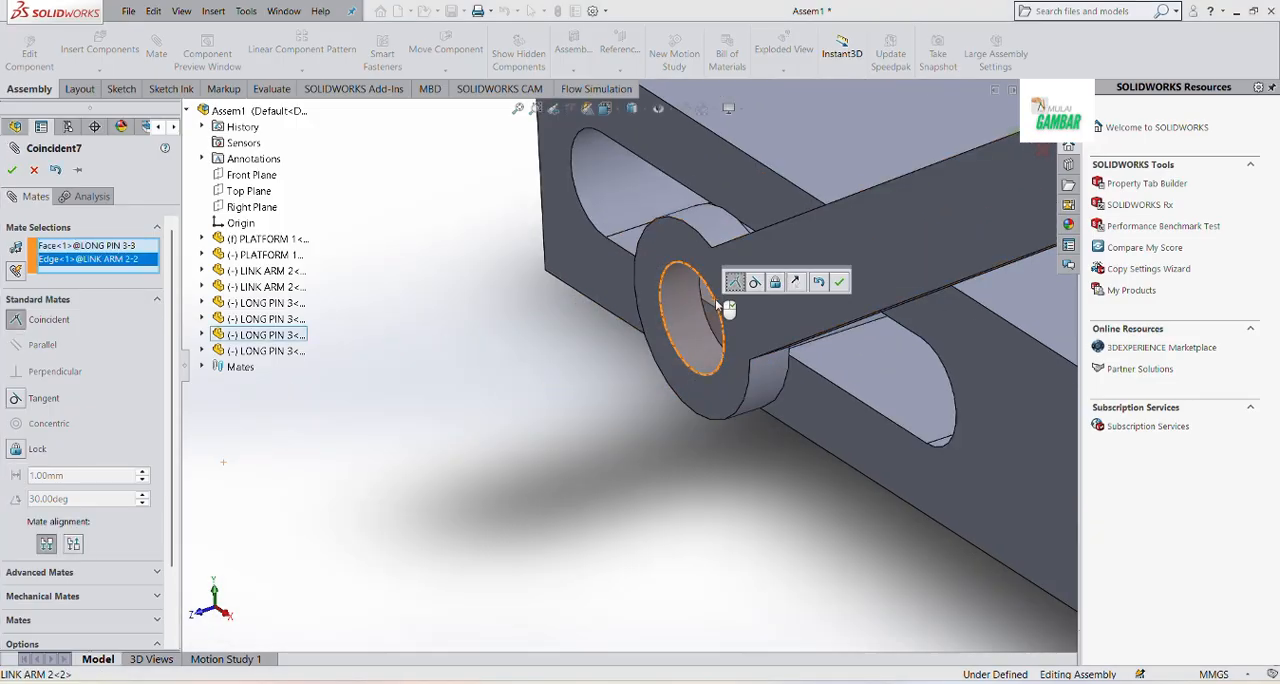
pyautogui.click(840, 283)
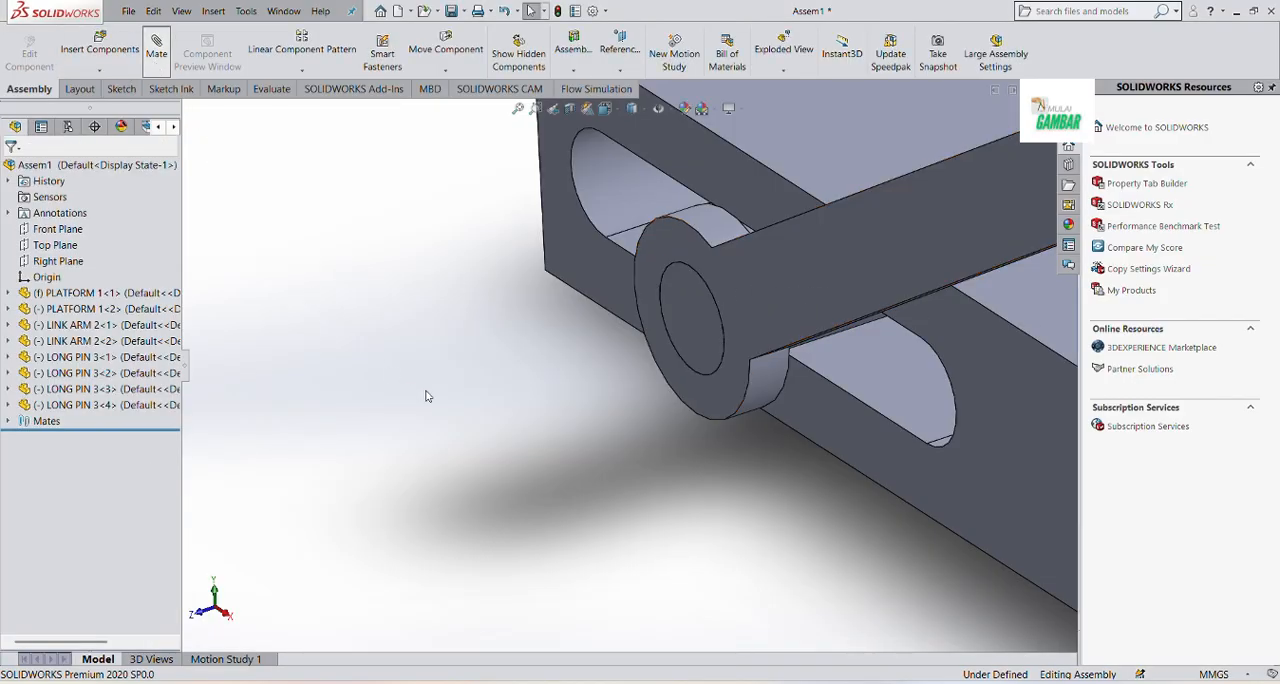
# Mate the end face of the long pin in the upper platform's slot coincident with the first link arm's outer hole edge
pyautogui.scroll(10, 428, 394)
pyautogui.scroll(-5, 632, 161)
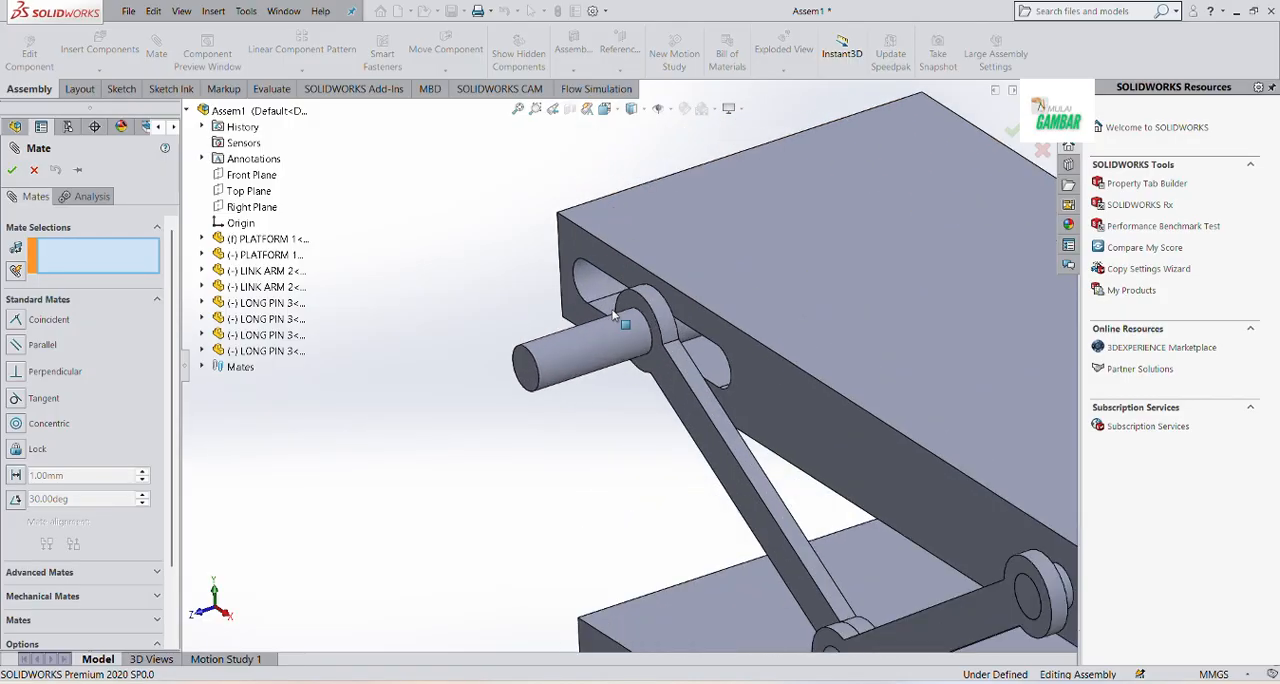
pyautogui.scroll(-2, 545, 355)
pyautogui.click(510, 378)
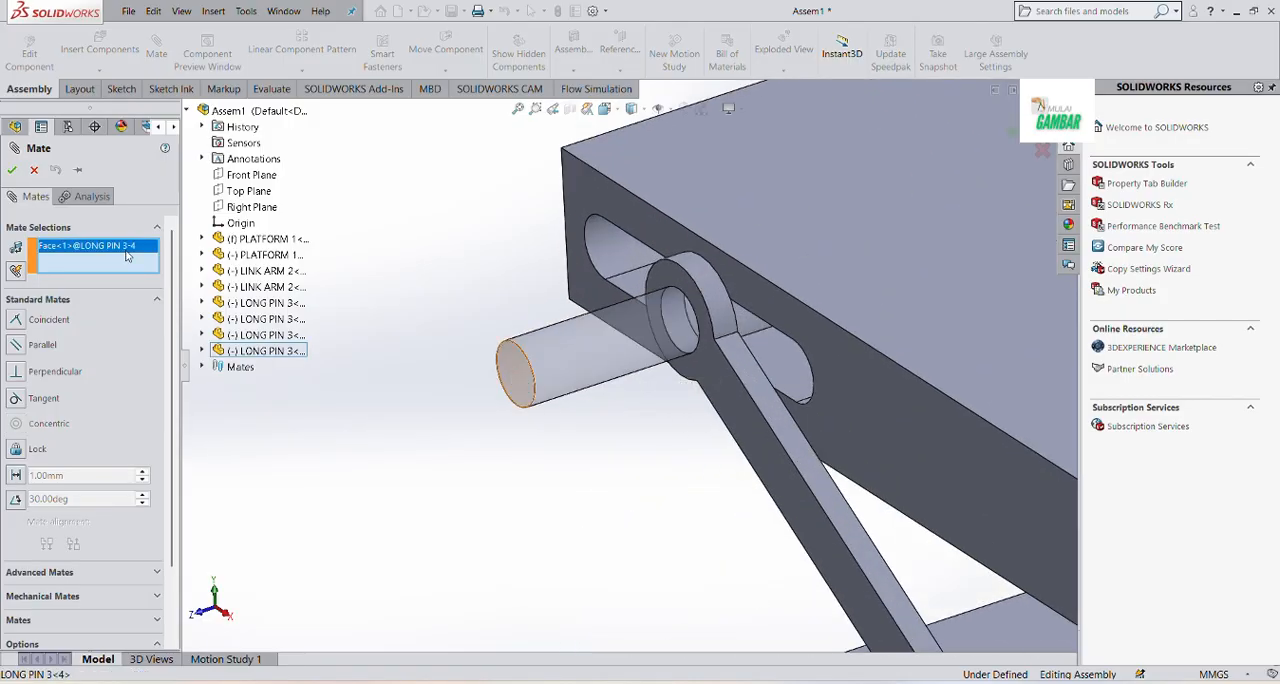
pyautogui.click(690, 308)
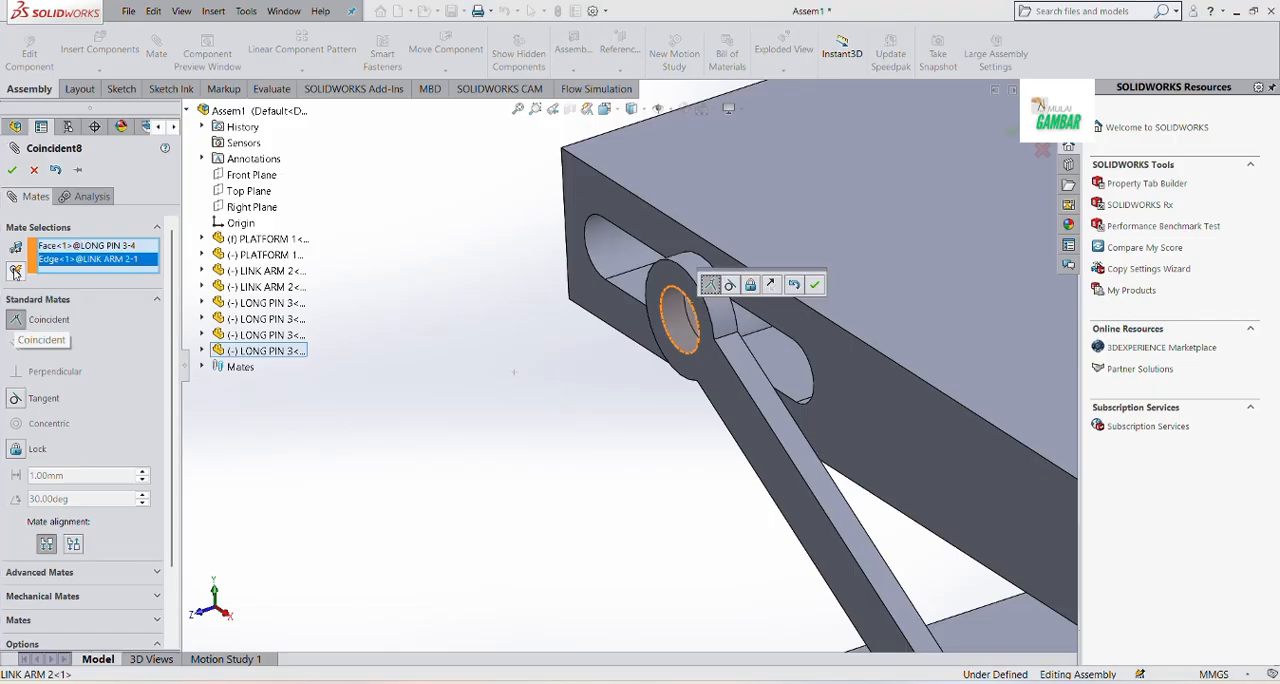
pyautogui.click(11, 171)
# Mate the cylindrical face of the lower platform's slot pin tangent to the flat lower face of that slot
pyautogui.scroll(5, 629, 444)
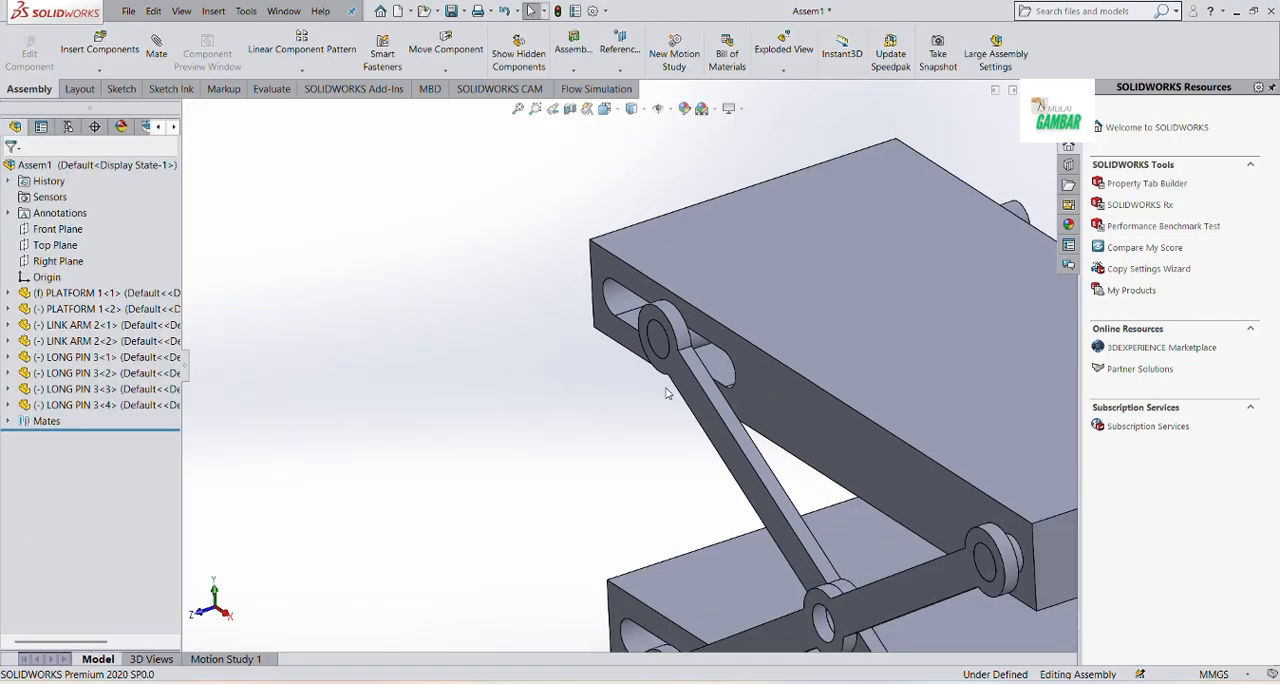
pyautogui.moveTo(629, 444); pyautogui.dragTo(714, 561, button='middle')
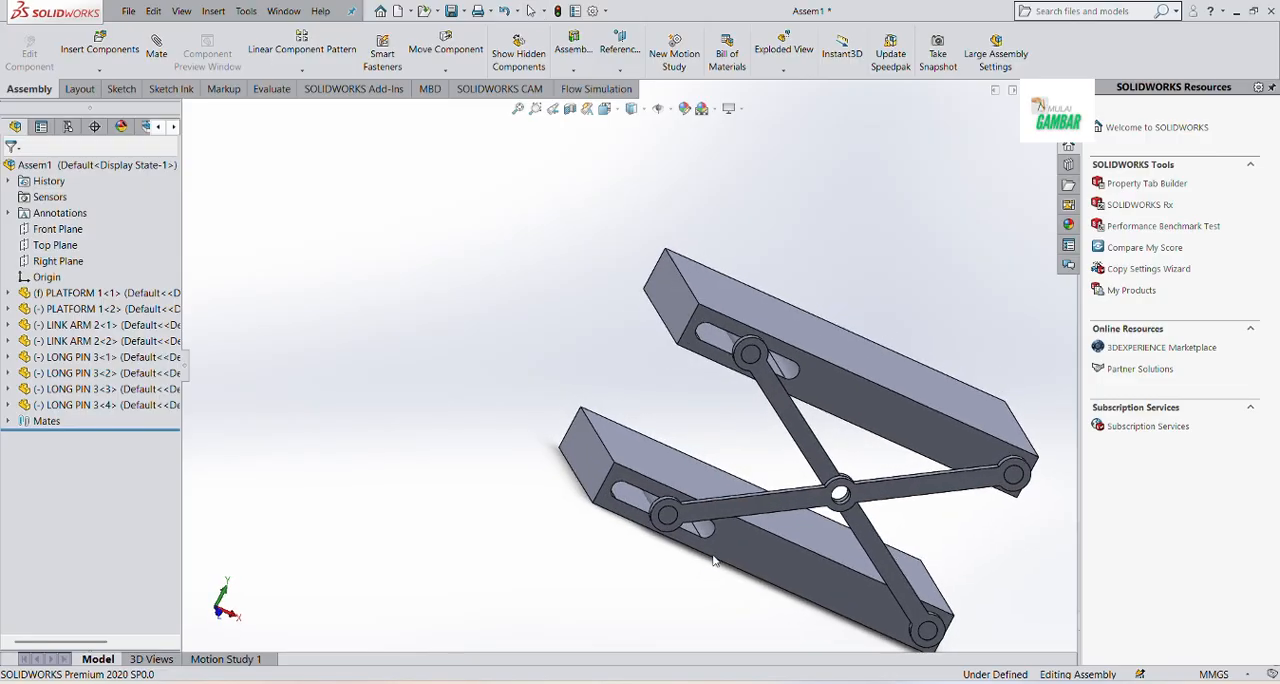
pyautogui.scroll(-10, 660, 518)
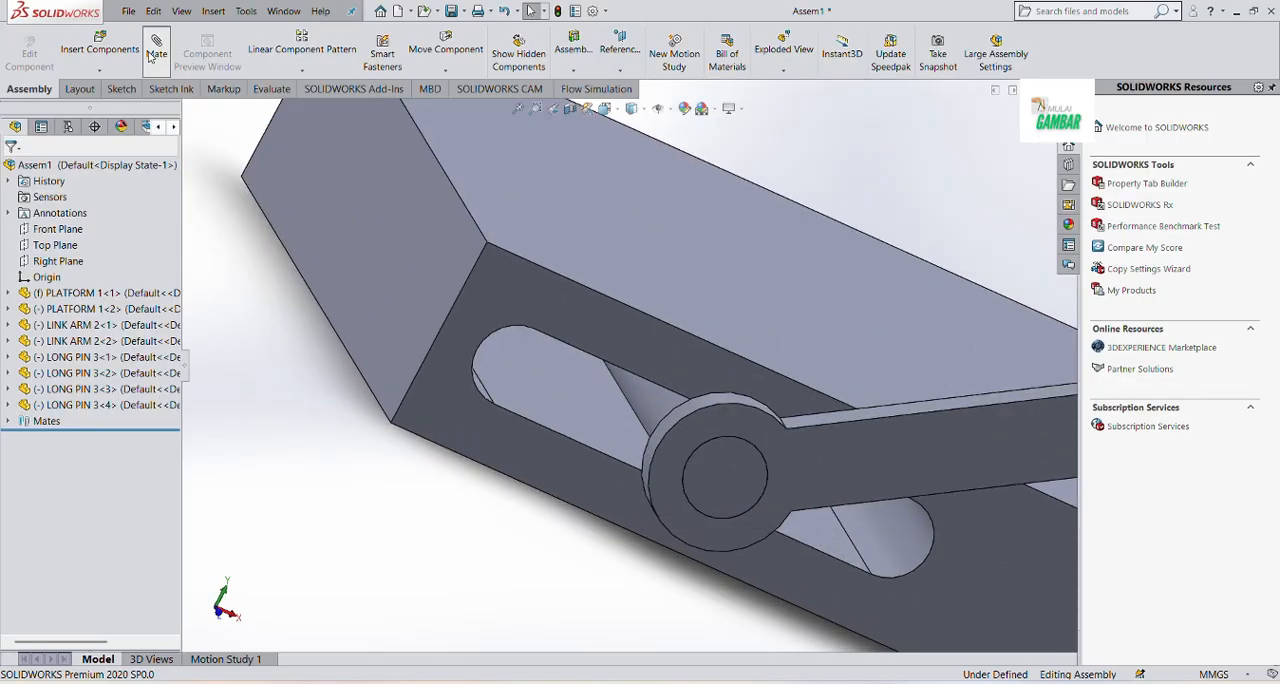
pyautogui.click(643, 405)
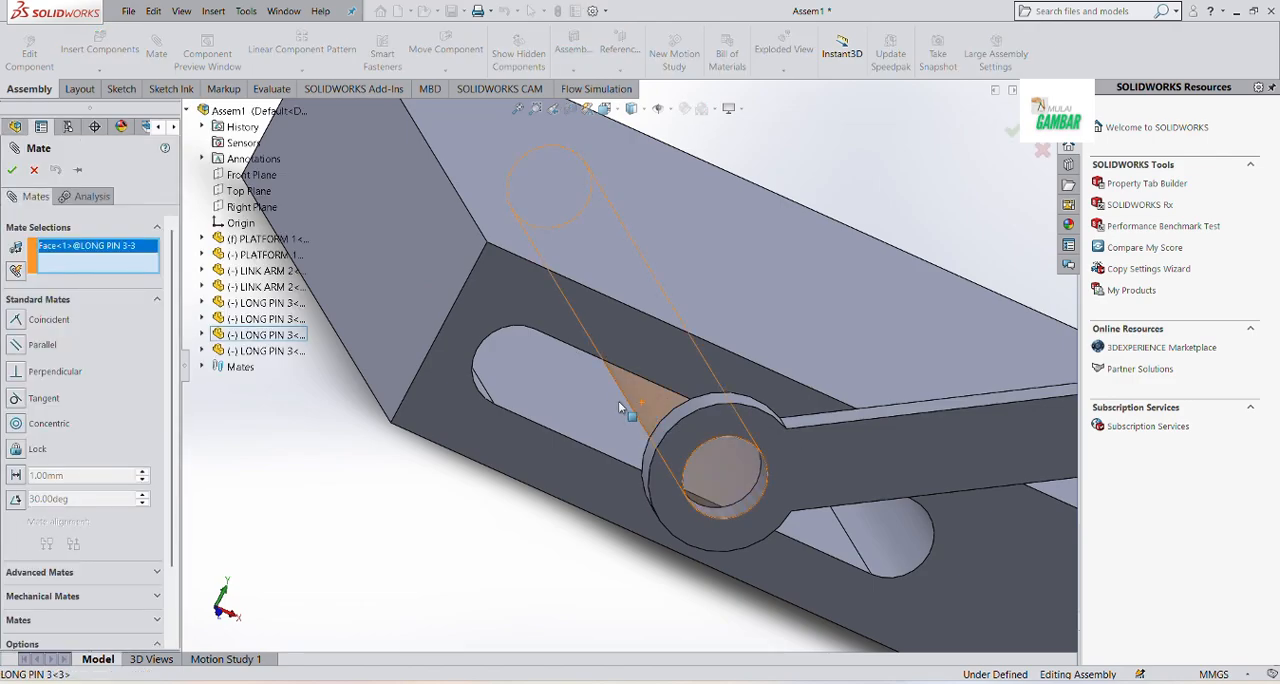
pyautogui.click(533, 402)
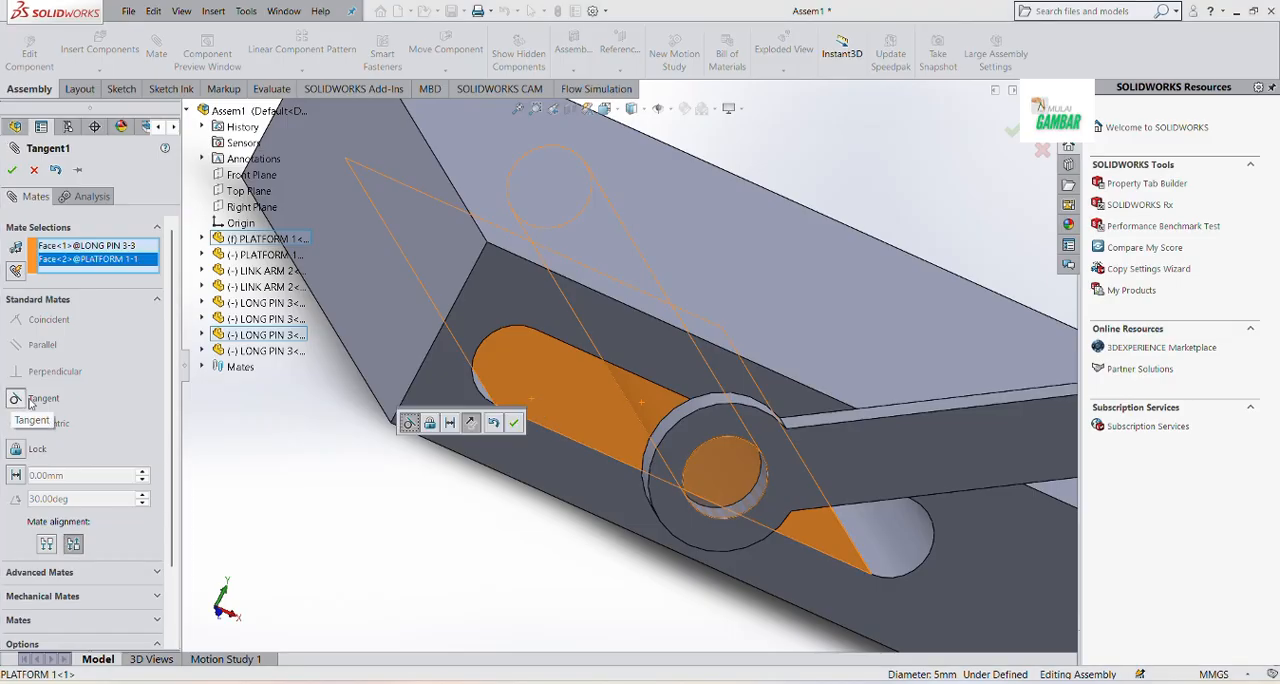
pyautogui.click(11, 172)
pyautogui.click(11, 172)
pyautogui.scroll(8, 363, 464)
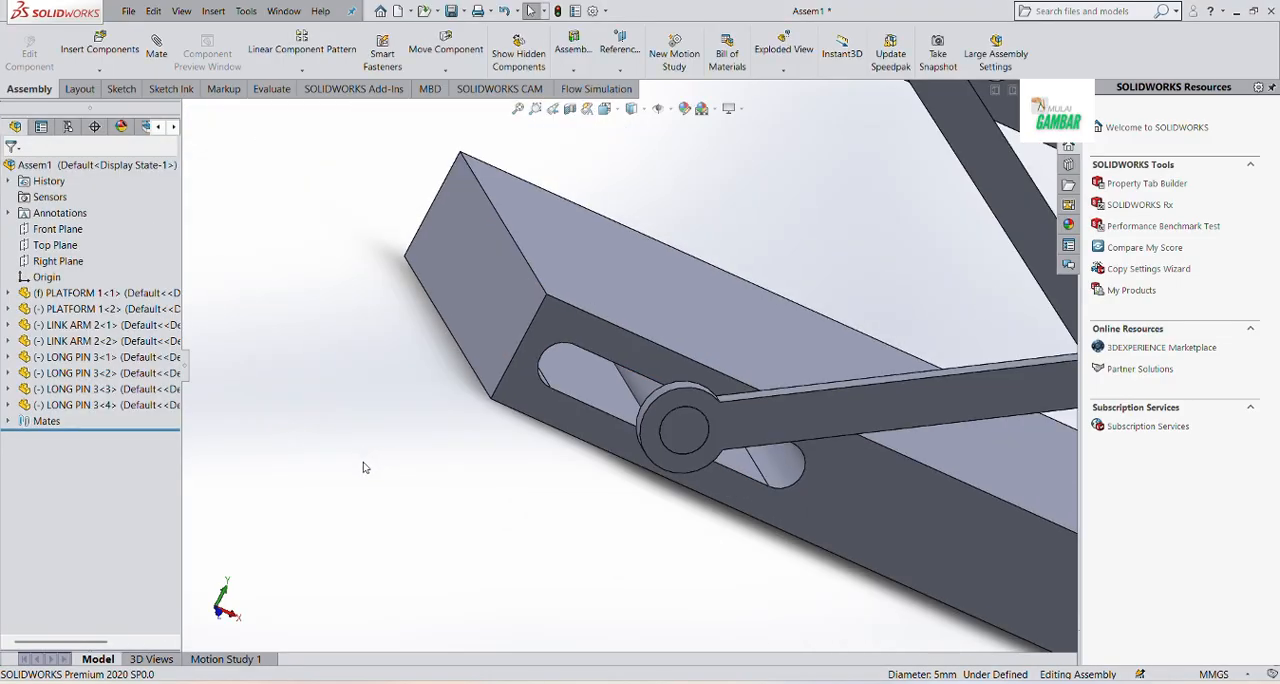
# Mate the cylindrical face of the upper platform's slot pin tangent to the flat lower face of that slot
pyautogui.scroll(2, 404, 468)
pyautogui.scroll(-8, 700, 272)
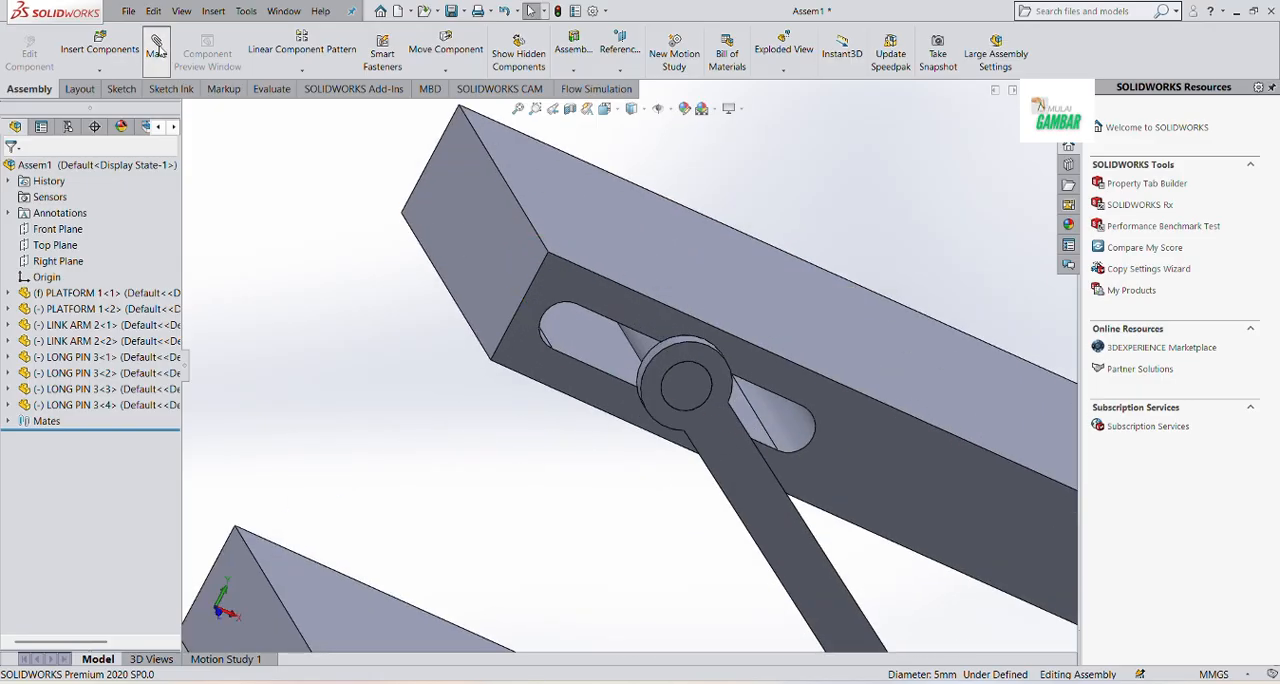
pyautogui.click(609, 359)
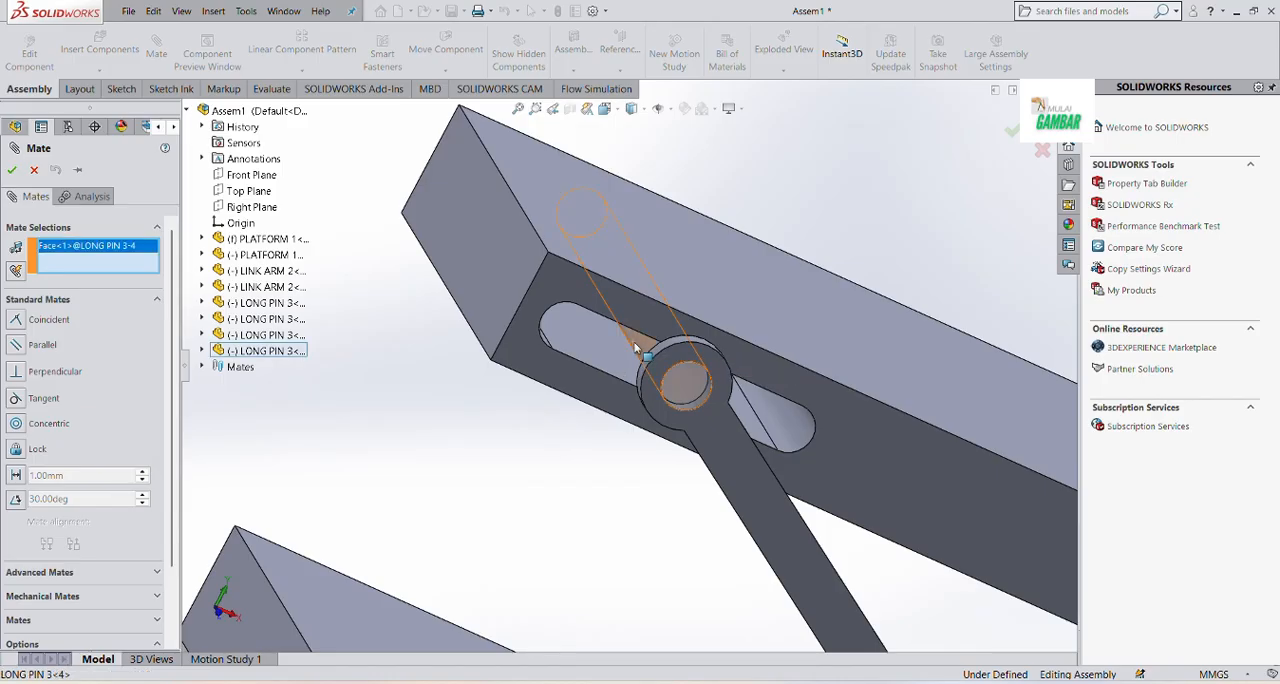
pyautogui.click(602, 358)
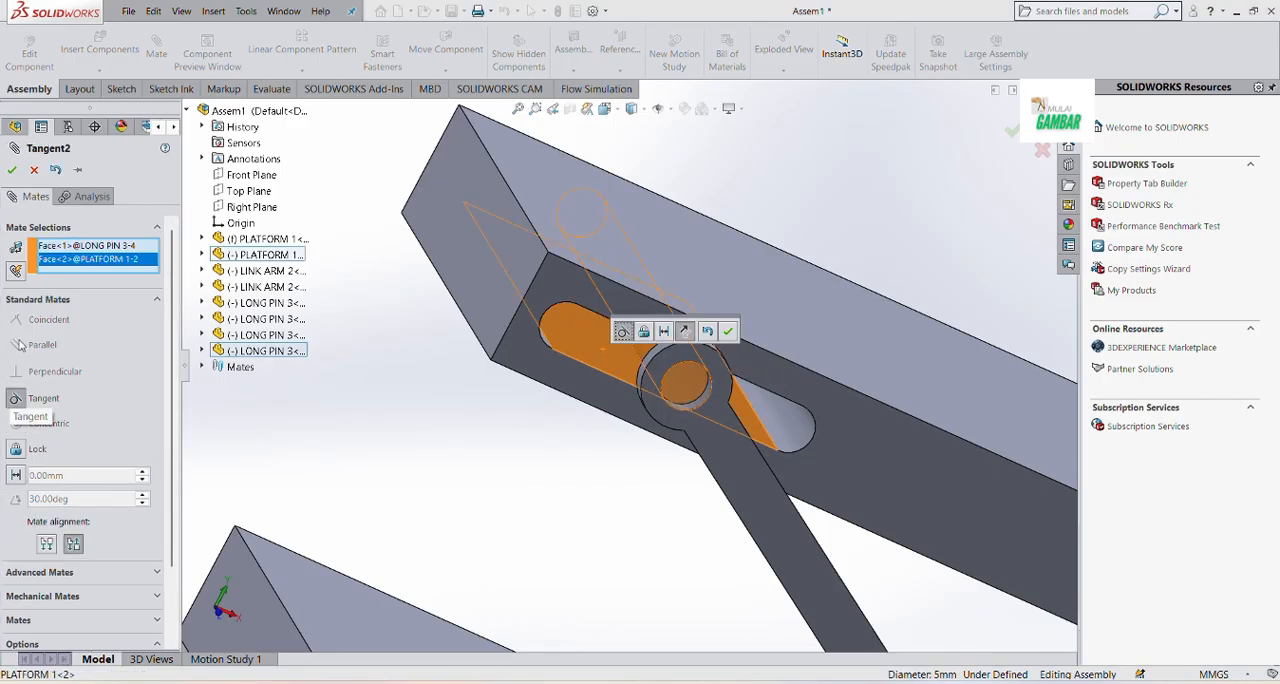
pyautogui.click(10, 172)
pyautogui.scroll(8, 426, 397)
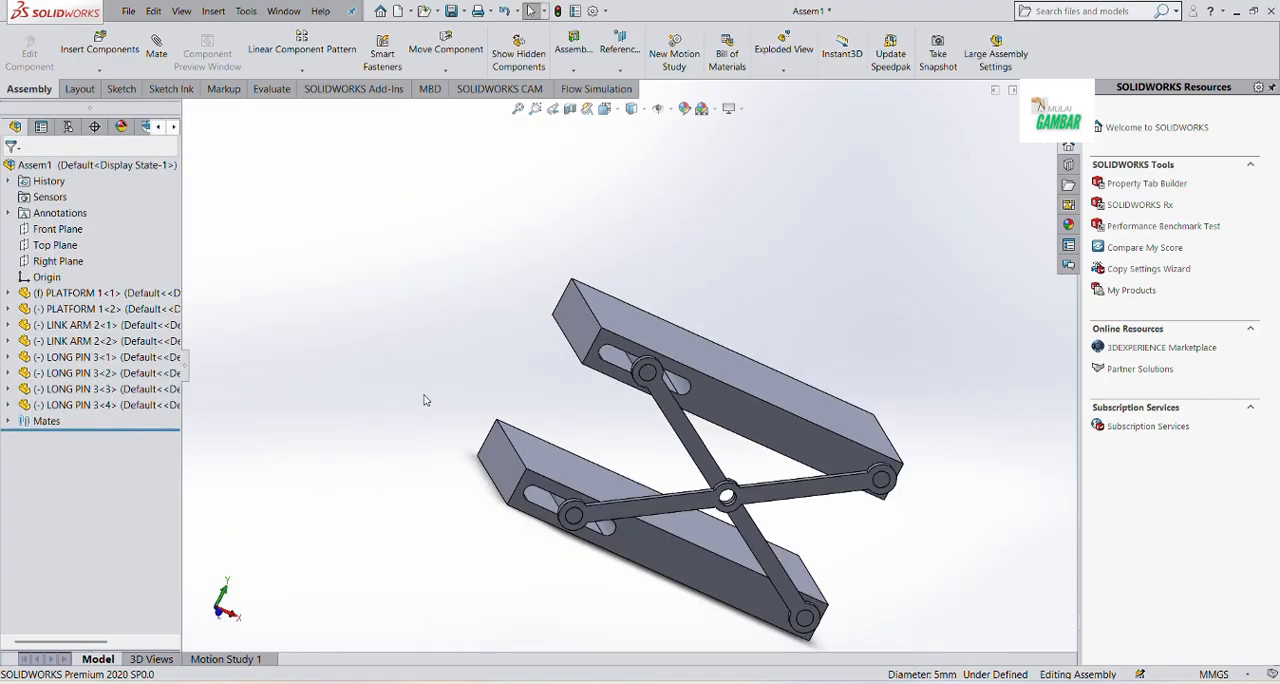
# Insert one PIN 4 part into the assembly and place it beside the crossed link arms
pyautogui.moveTo(824, 537); pyautogui.dragTo(743, 487, button='middle')
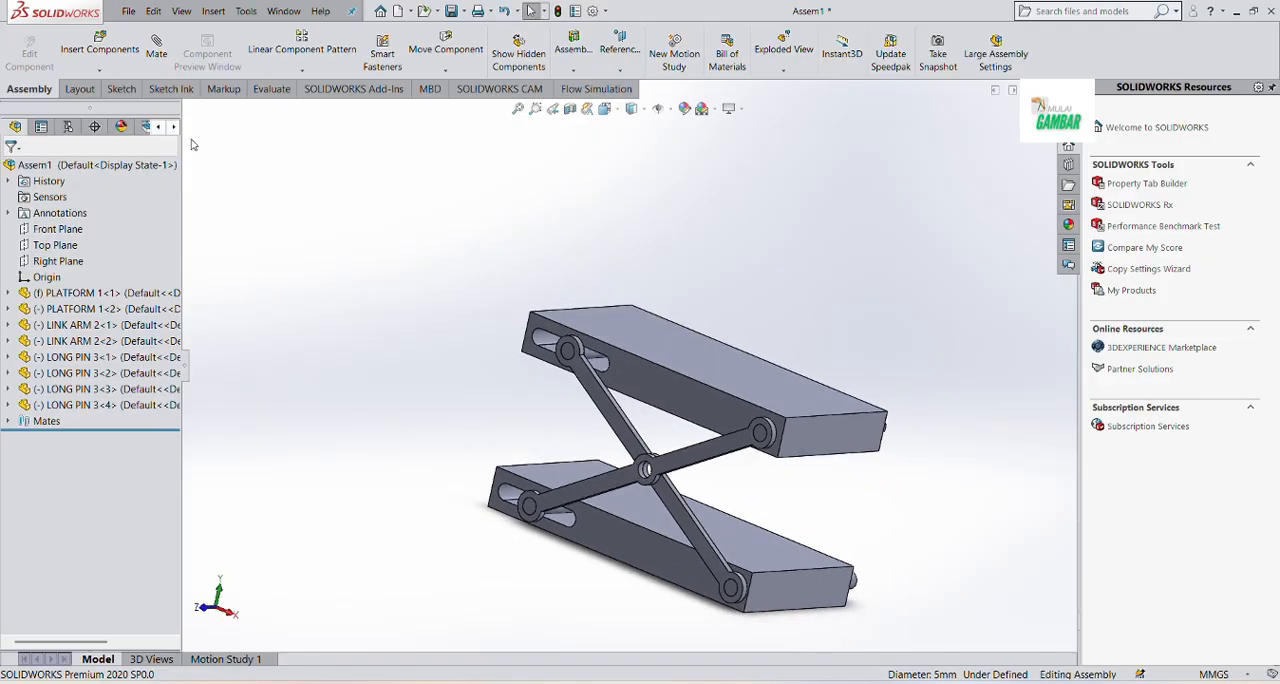
pyautogui.click(100, 48)
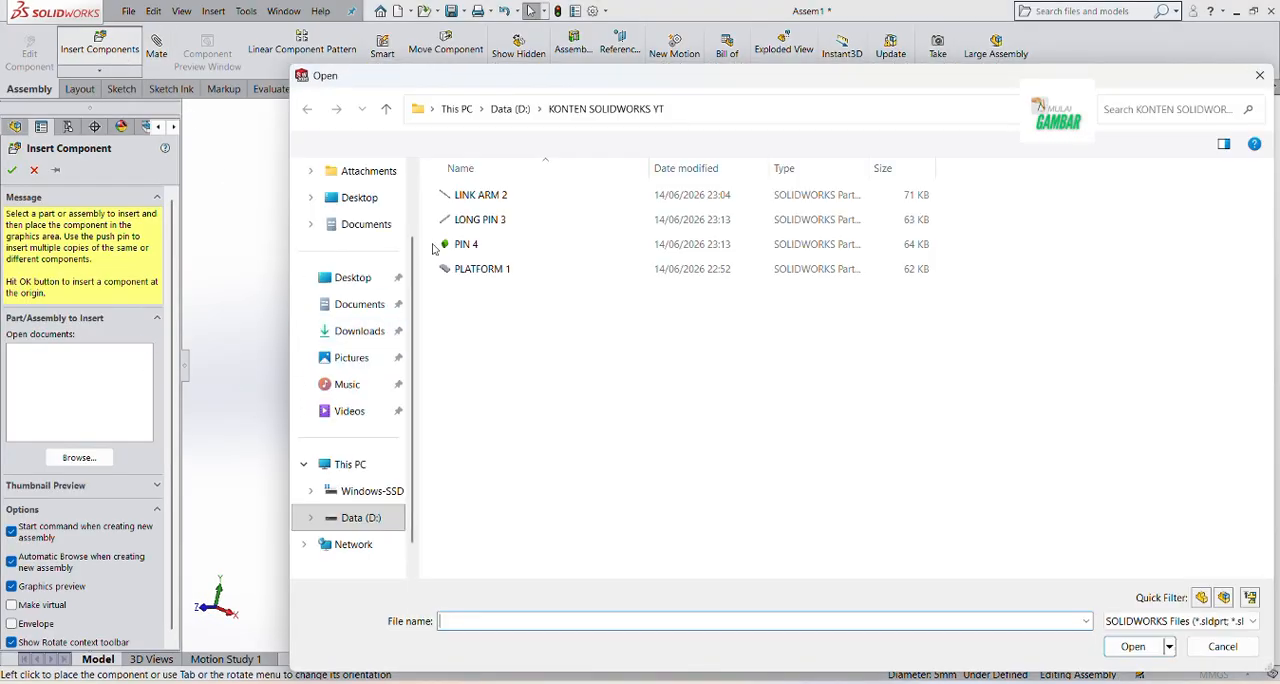
pyautogui.click(468, 245)
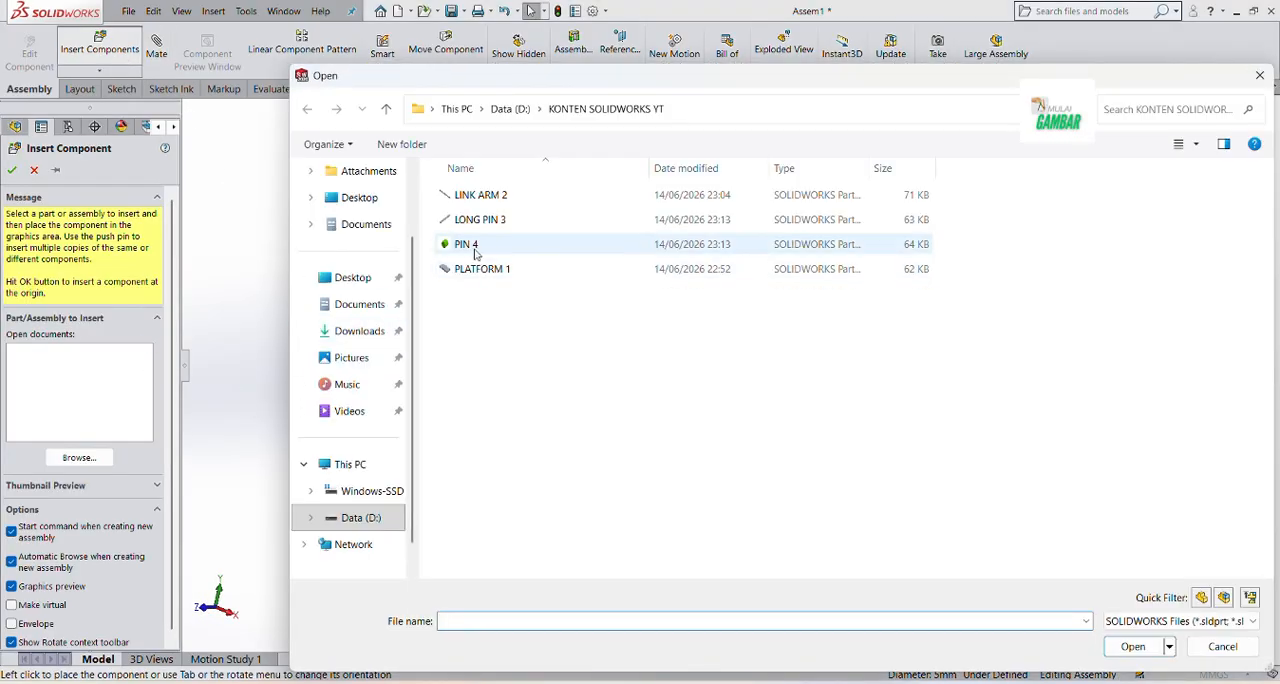
pyautogui.click(1133, 646)
pyautogui.click(528, 430)
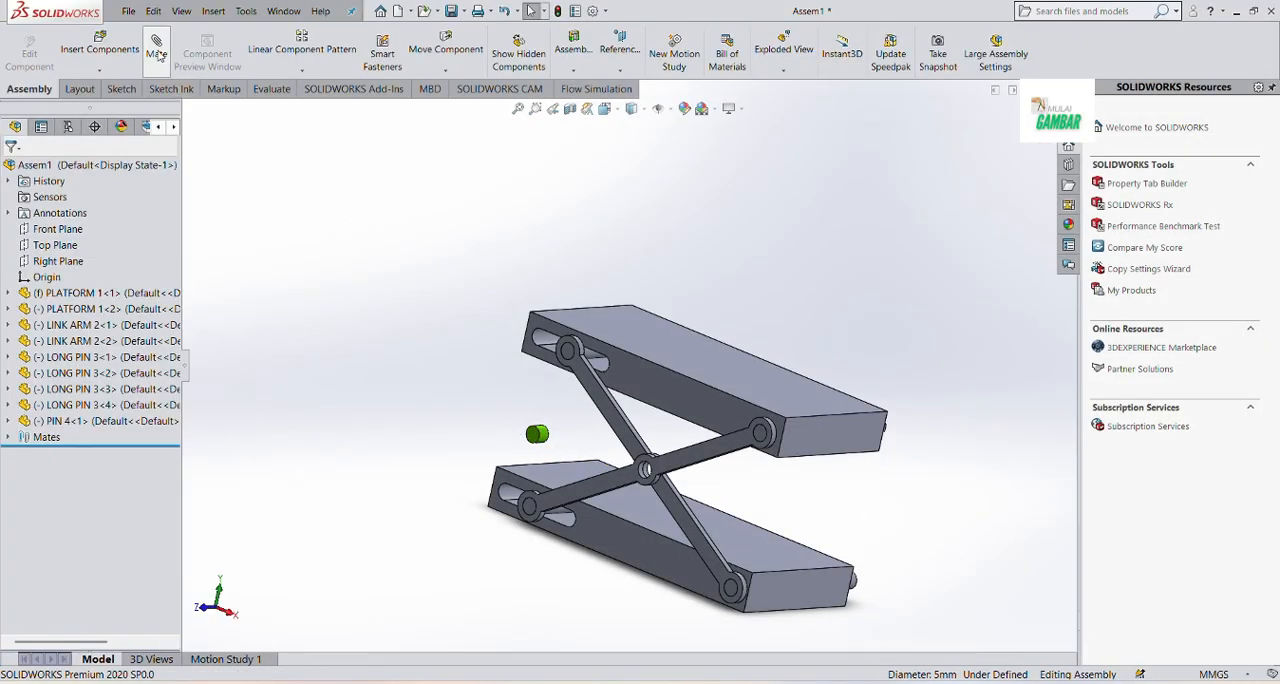
# Mate the short pin's cylindrical face concentric with the centre hole where the two link arms cross
pyautogui.scroll(-5, 541, 455)
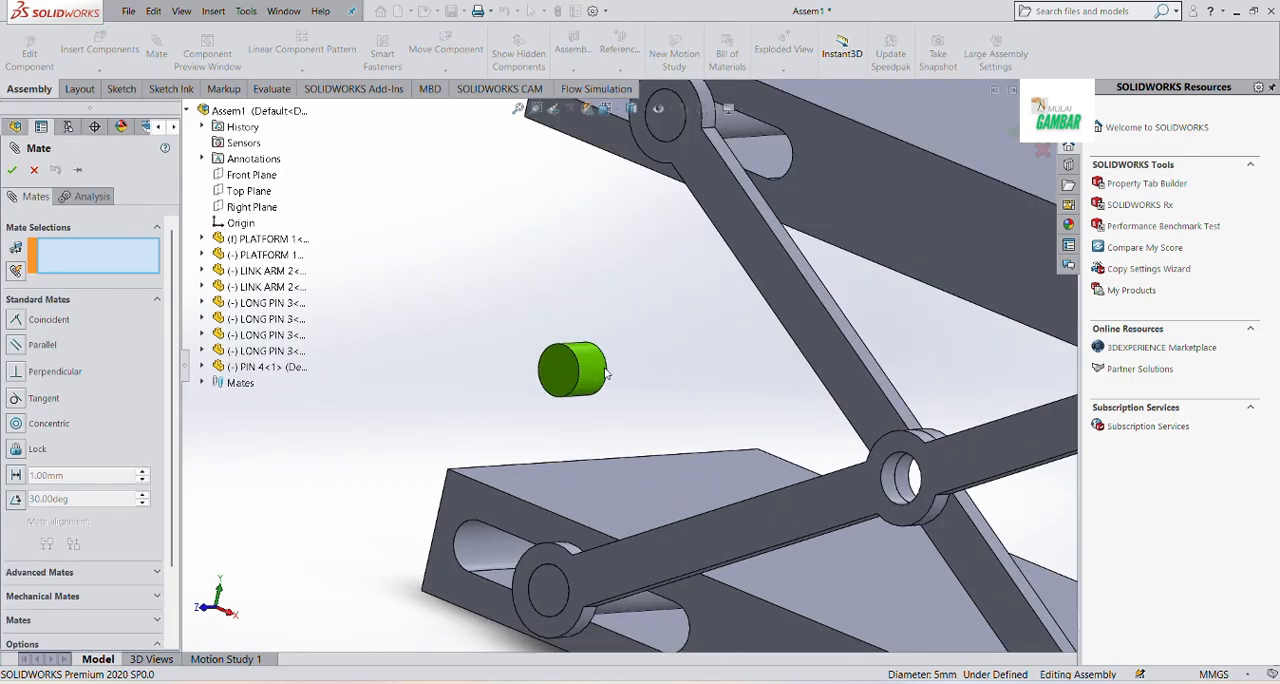
pyautogui.click(594, 384)
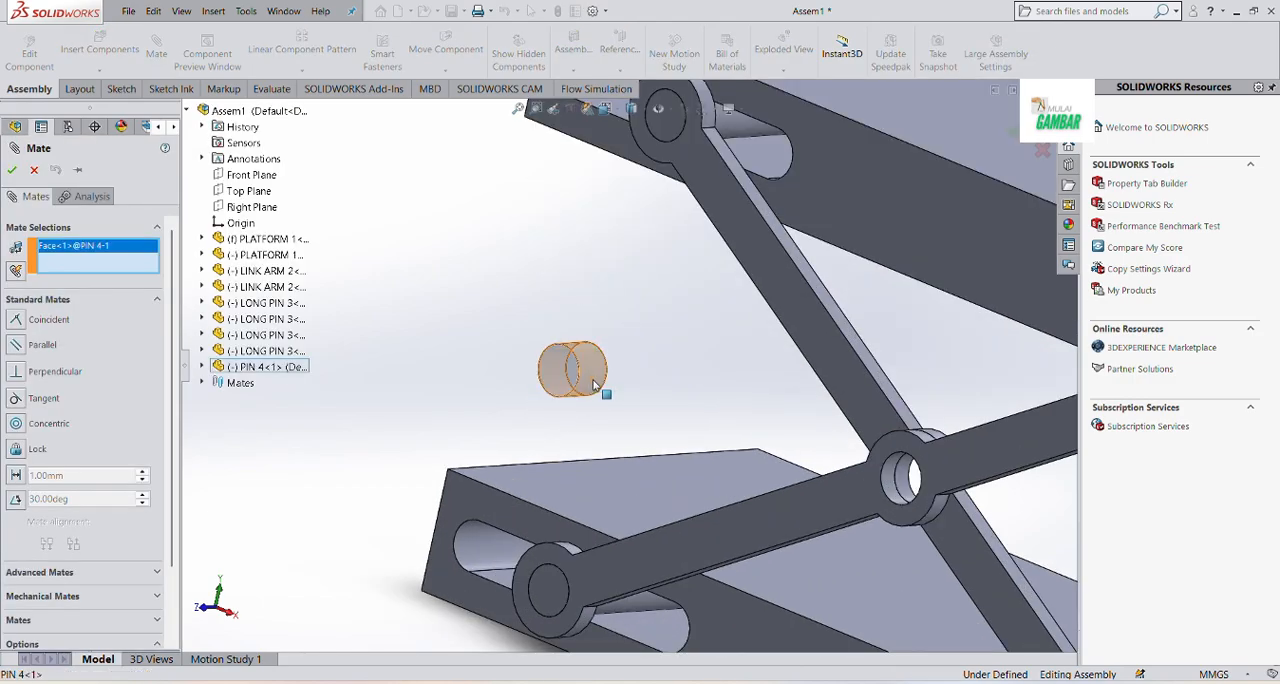
pyautogui.click(891, 477)
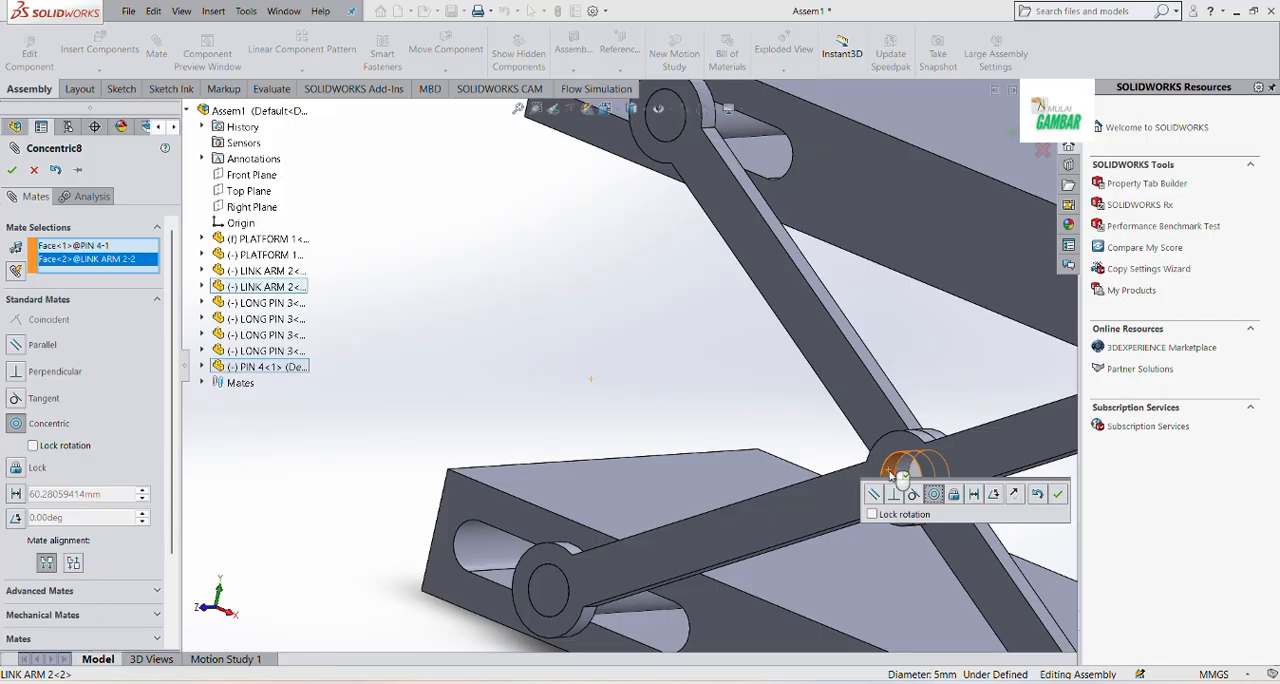
pyautogui.click(1058, 494)
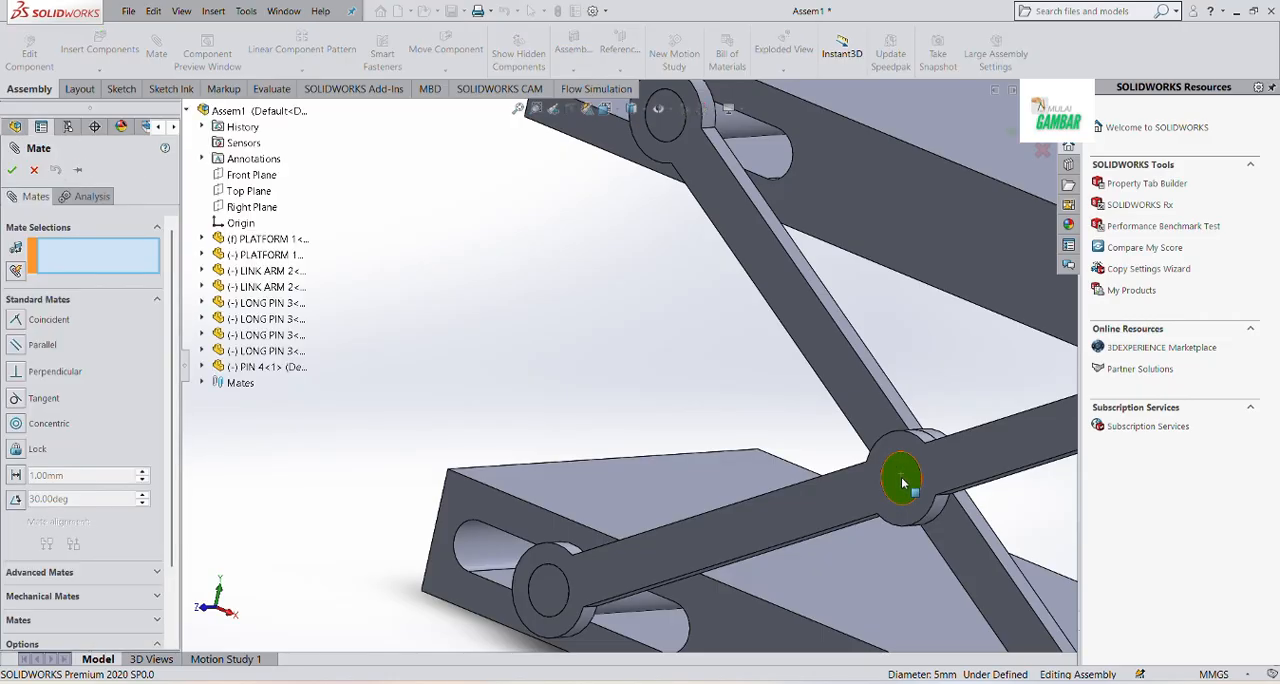
# Mate the short pin's end face coincident with the edge of the outer link arm's centre hole
pyautogui.scroll(-3, 903, 489)
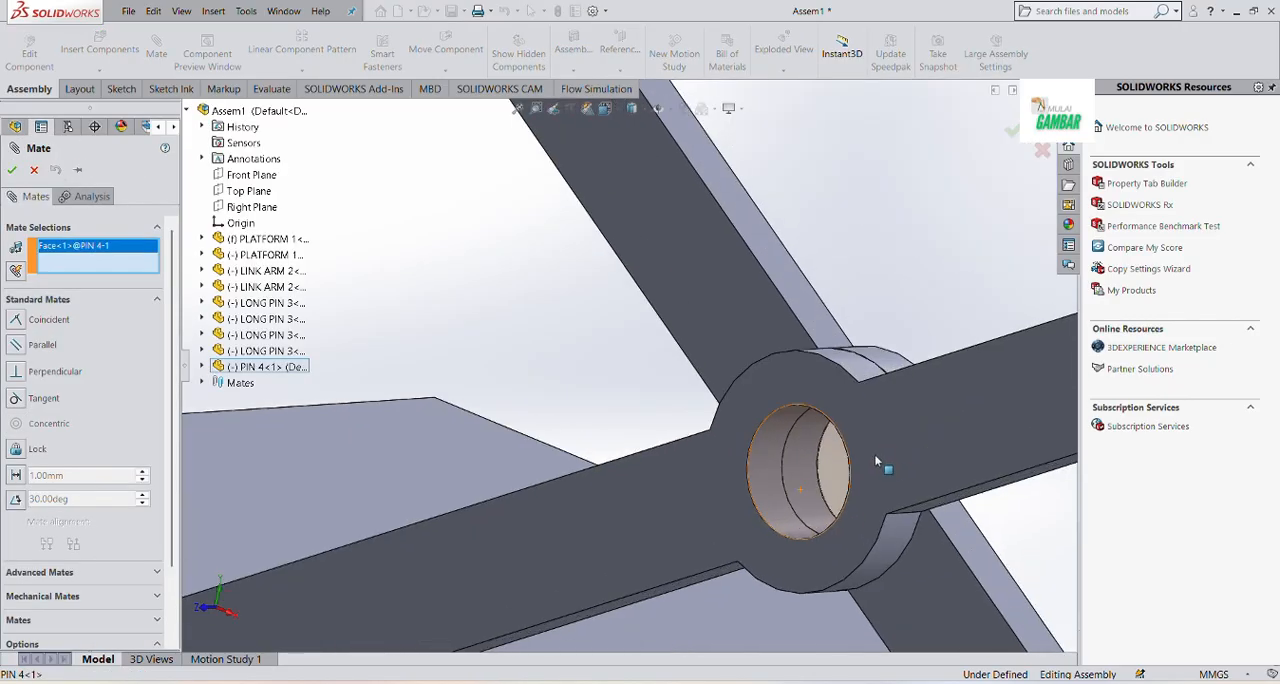
pyautogui.click(808, 407)
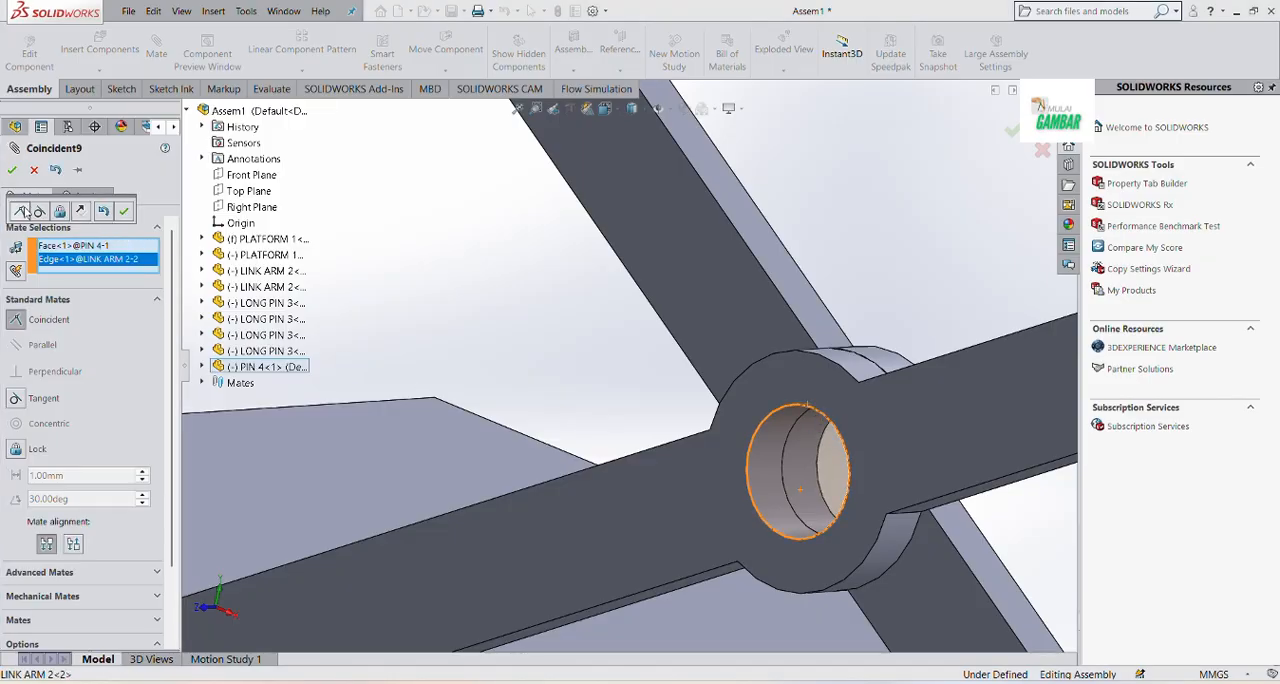
pyautogui.click(125, 212)
pyautogui.press('Escape')
pyautogui.scroll(4, 518, 313)
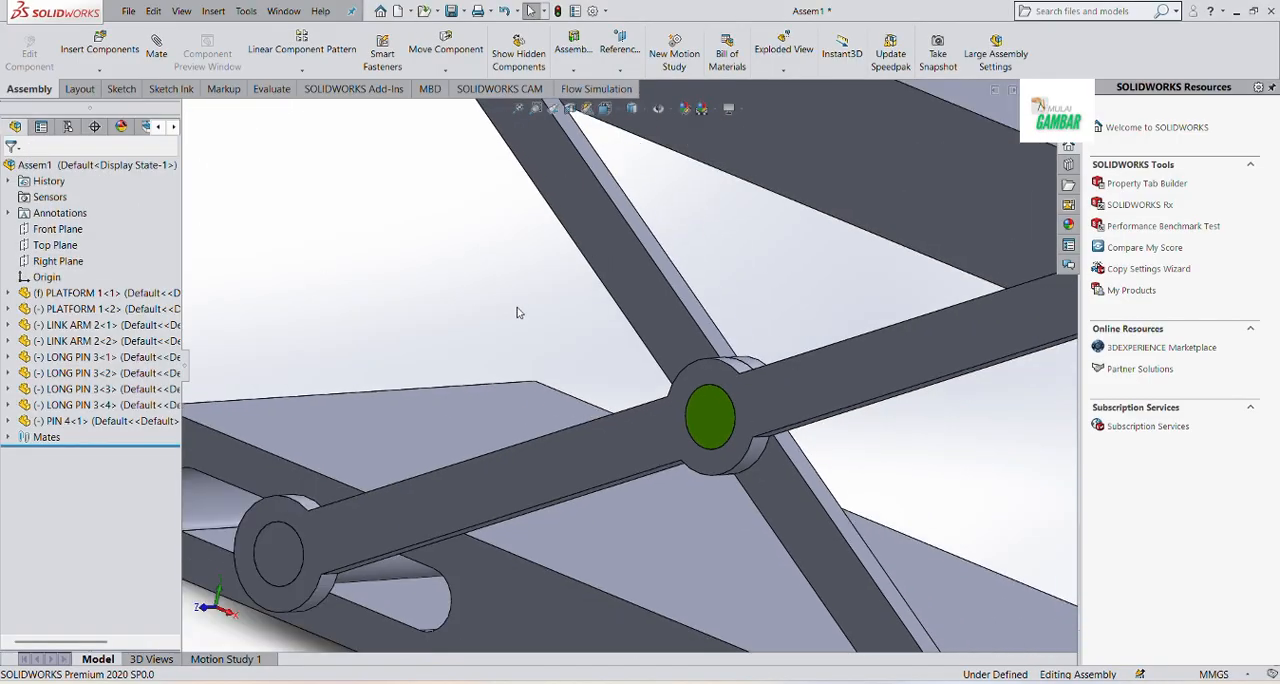
# Insert two more copies of LINK ARM 2 and place them on the open side of the platforms
pyautogui.scroll(5, 517, 313)
pyautogui.click(100, 48)
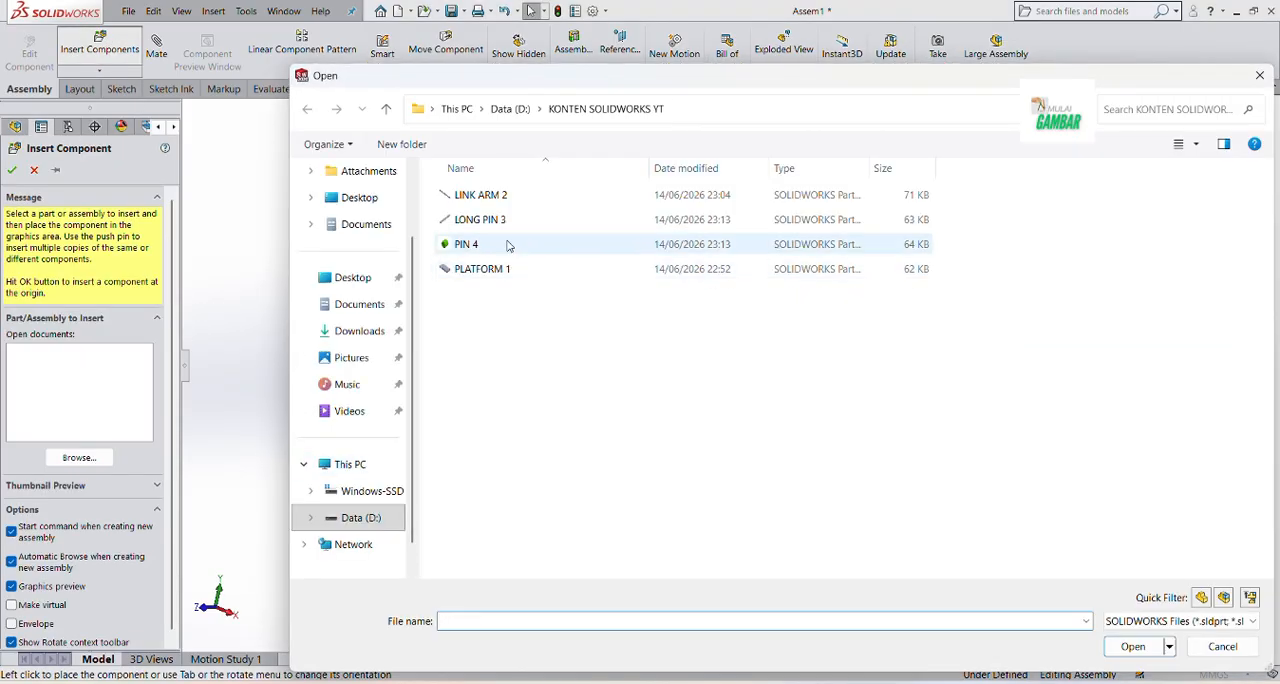
pyautogui.click(507, 196)
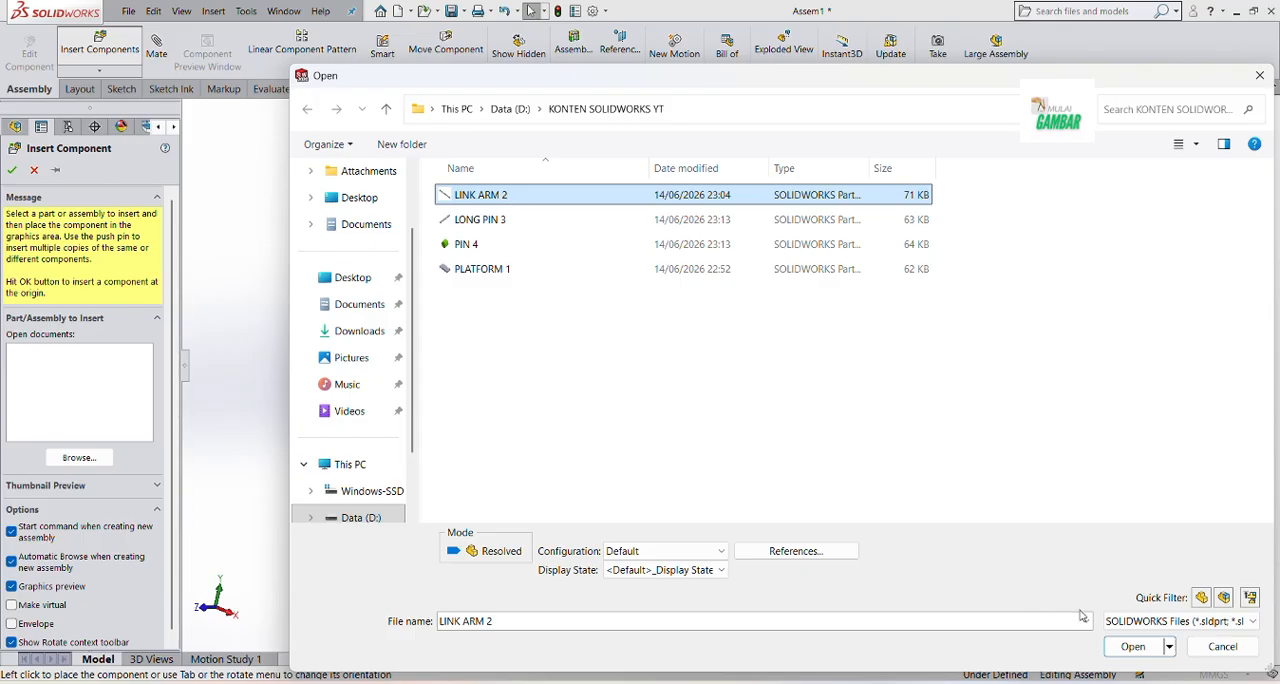
pyautogui.click(1133, 646)
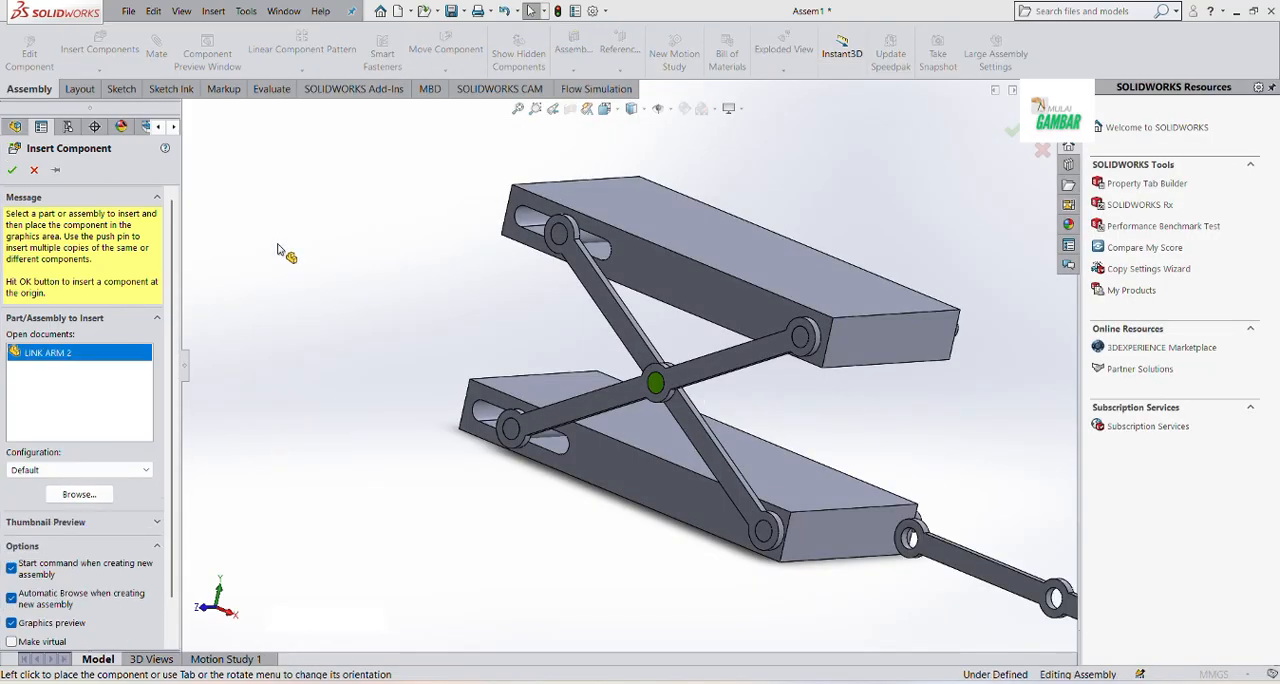
pyautogui.click(58, 172)
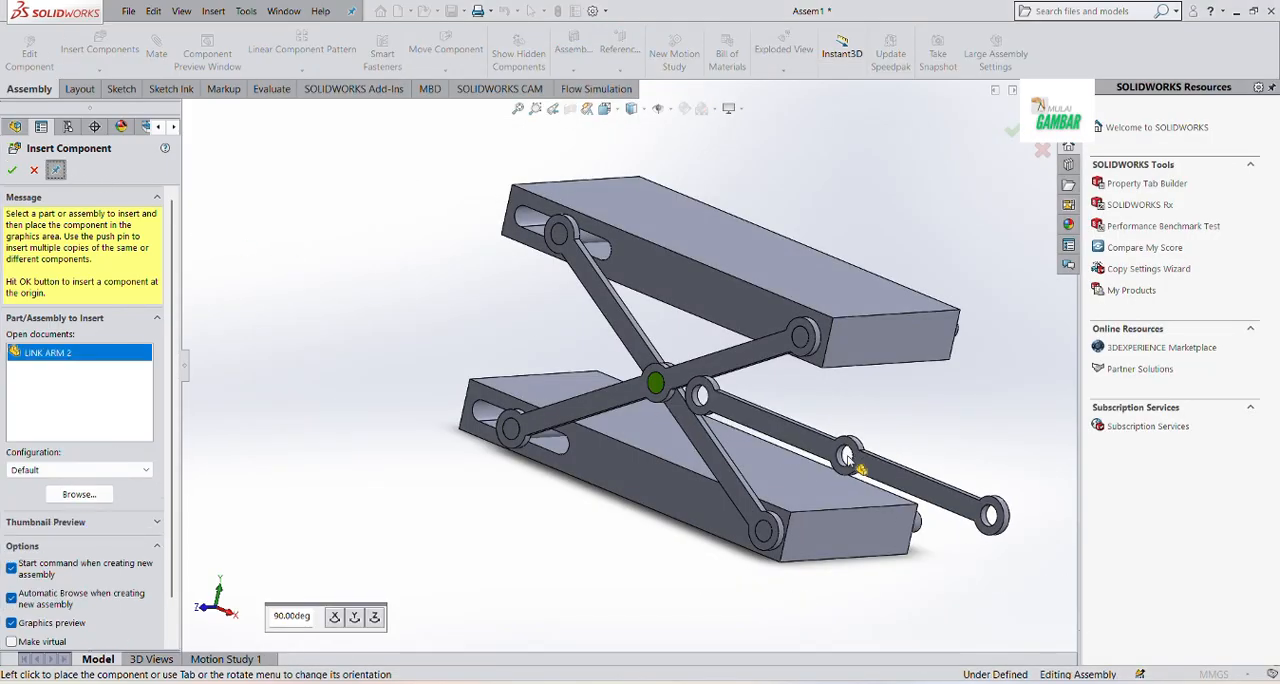
pyautogui.click(876, 465)
pyautogui.click(893, 425)
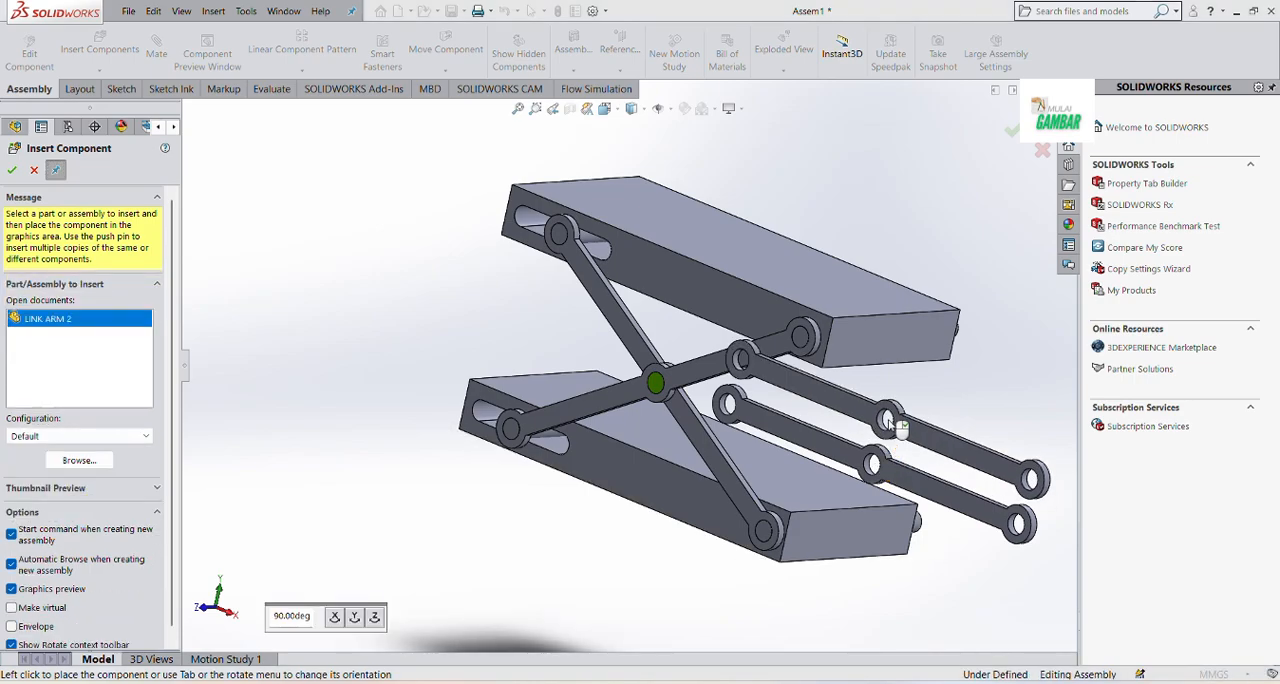
pyautogui.click(33, 171)
# Mate an end hole of the upper new link arm concentric with the long pin at the upper platform's round-hole end
pyautogui.moveTo(913, 497); pyautogui.dragTo(730, 465, button='middle')
pyautogui.scroll(-4, 717, 531)
pyautogui.scroll(1, 738, 466)
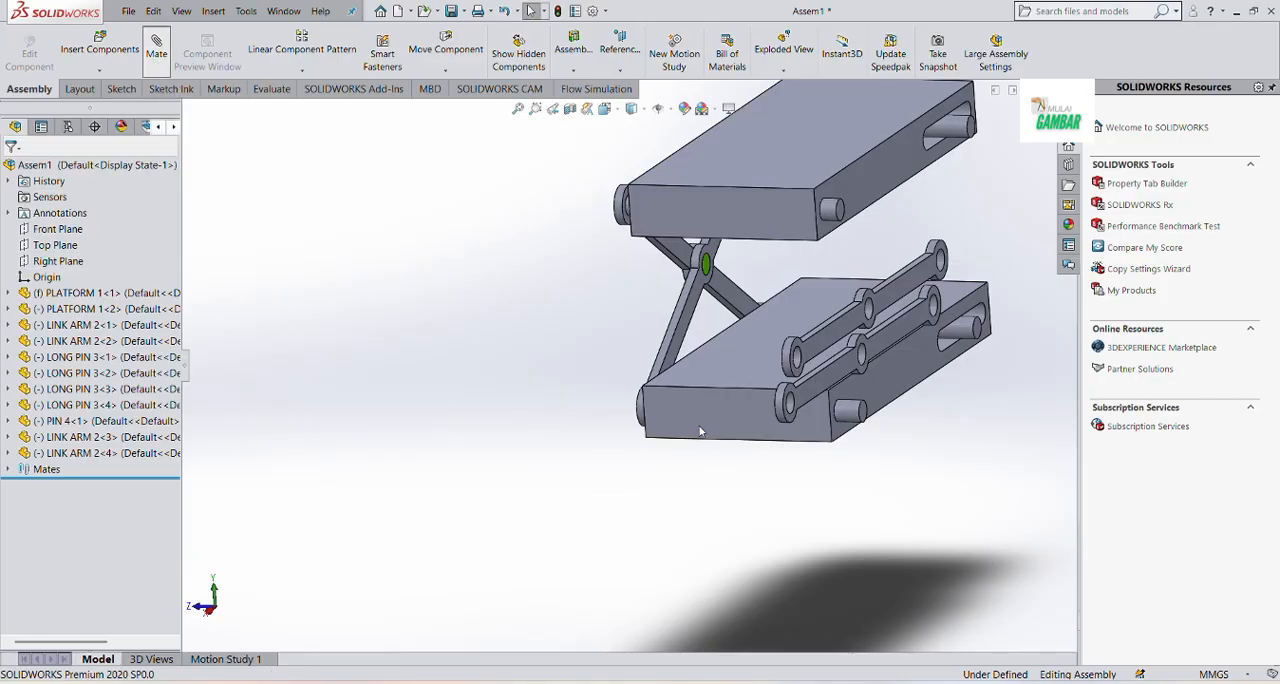
pyautogui.scroll(-4, 790, 360)
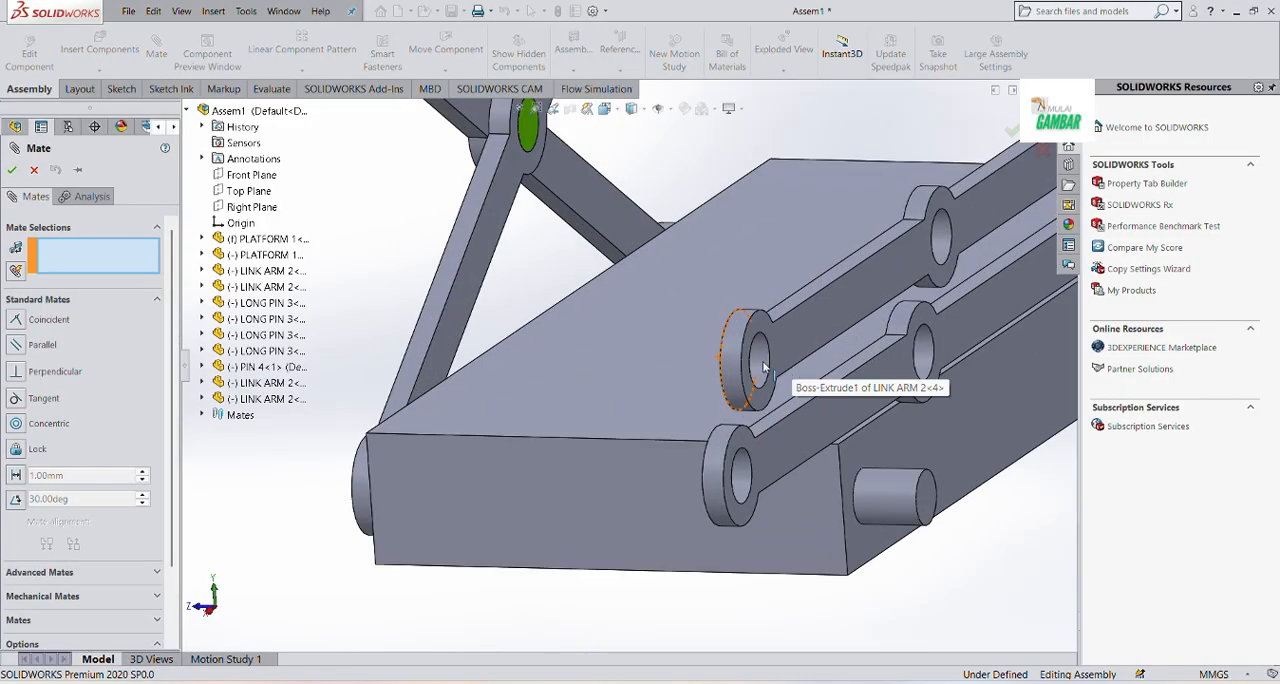
pyautogui.scroll(-3, 763, 367)
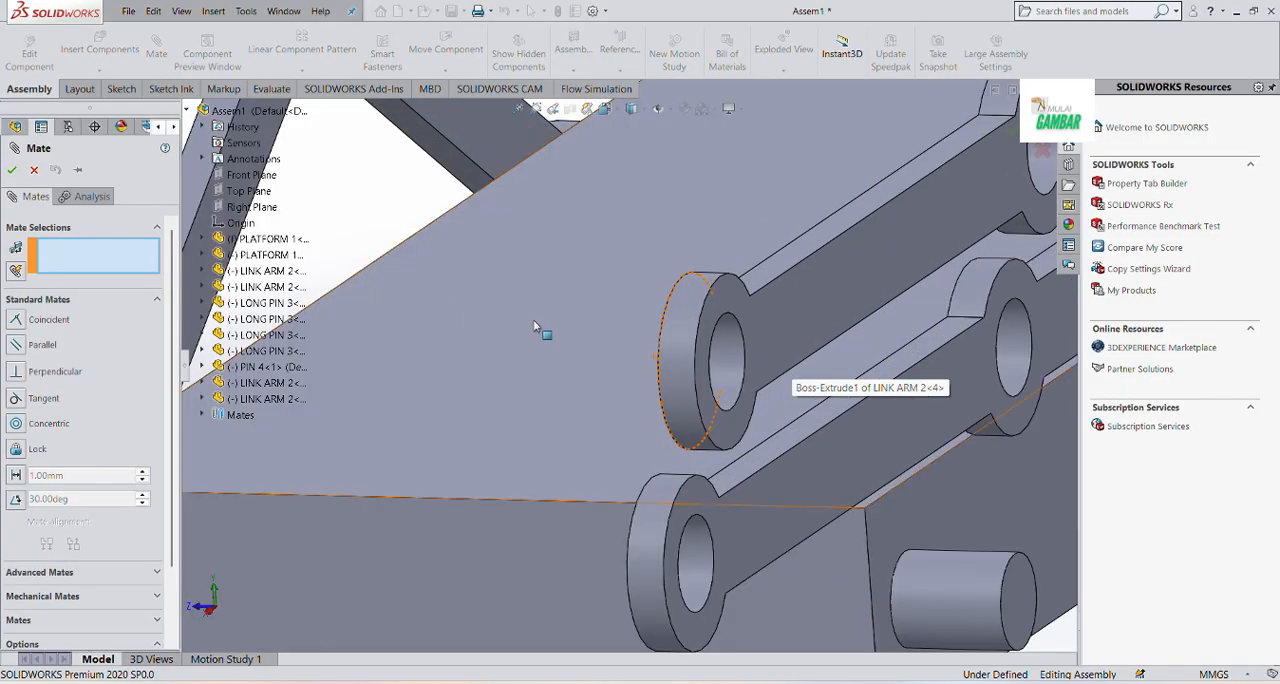
pyautogui.click(724, 345)
pyautogui.scroll(6, 710, 290)
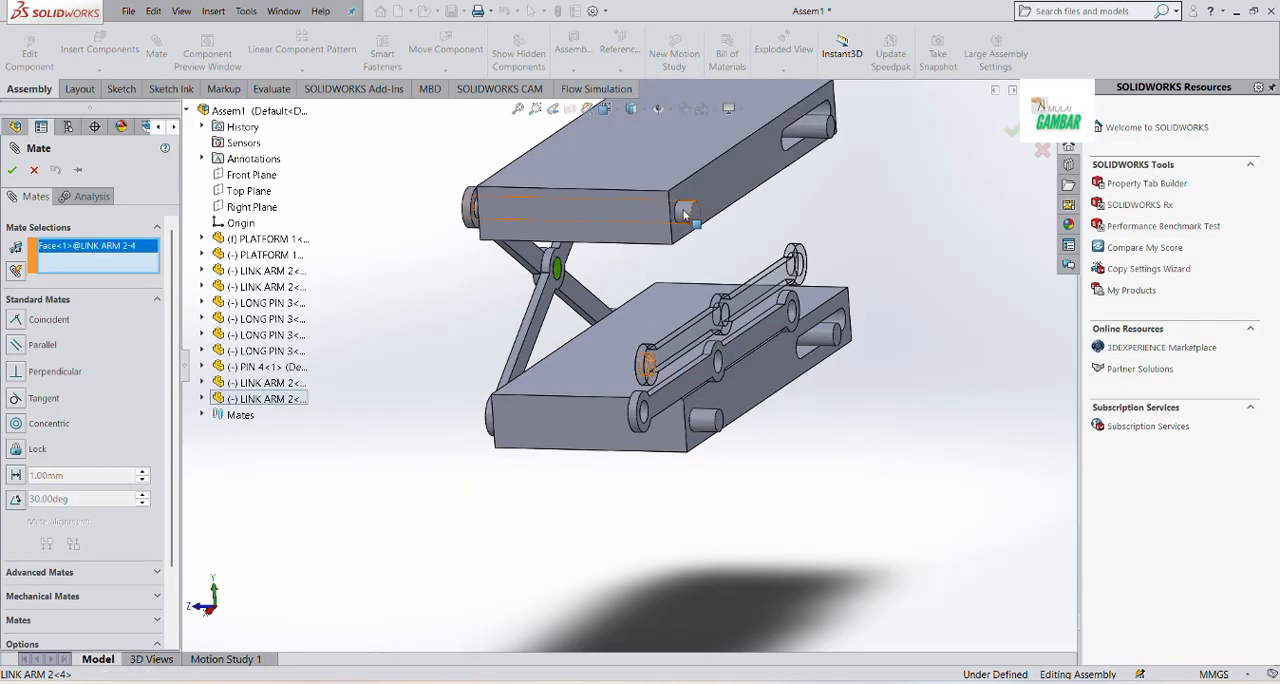
pyautogui.click(685, 213)
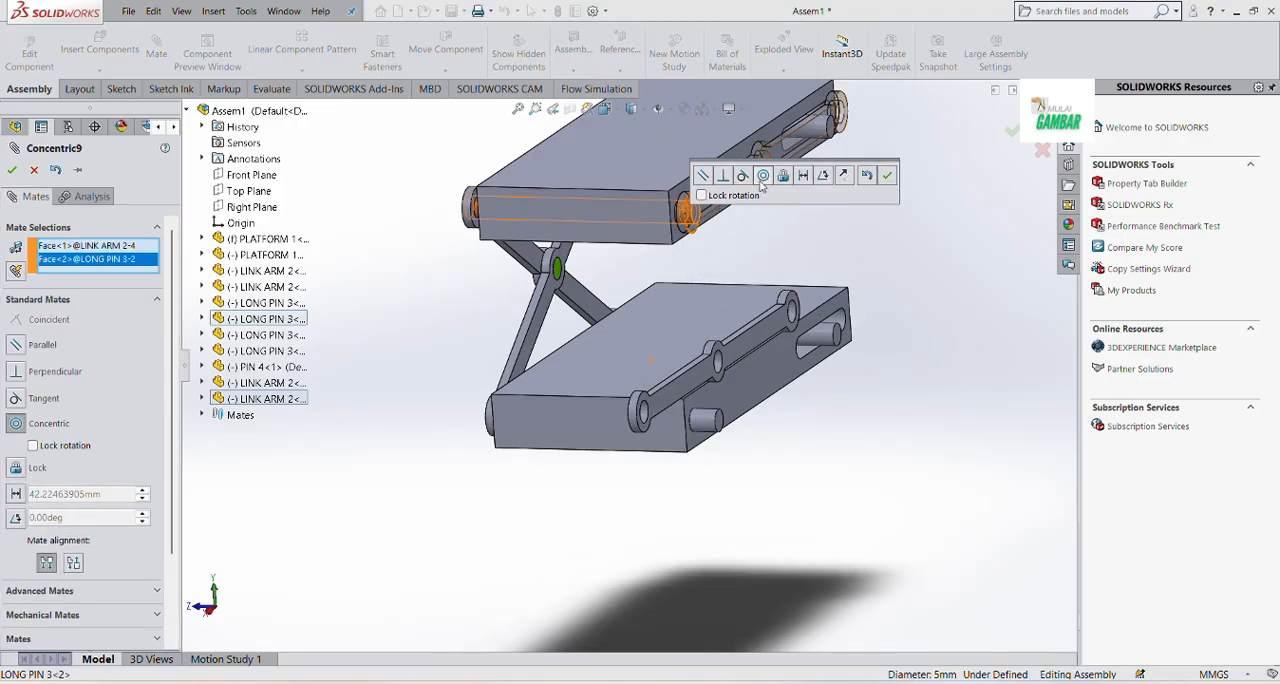
pyautogui.click(887, 175)
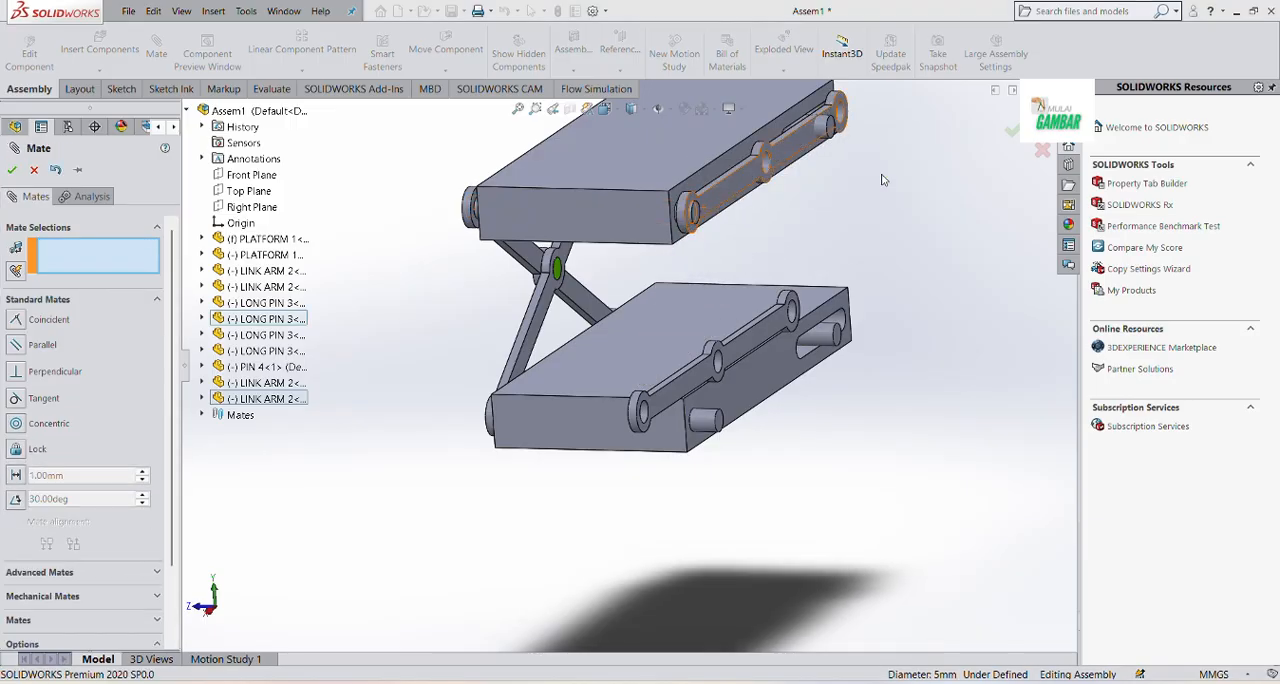
# Pull that link arm clear of the upper platform and mate its other end hole concentric with the lower platform's slot pin
pyautogui.moveTo(858, 155); pyautogui.dragTo(912, 170)
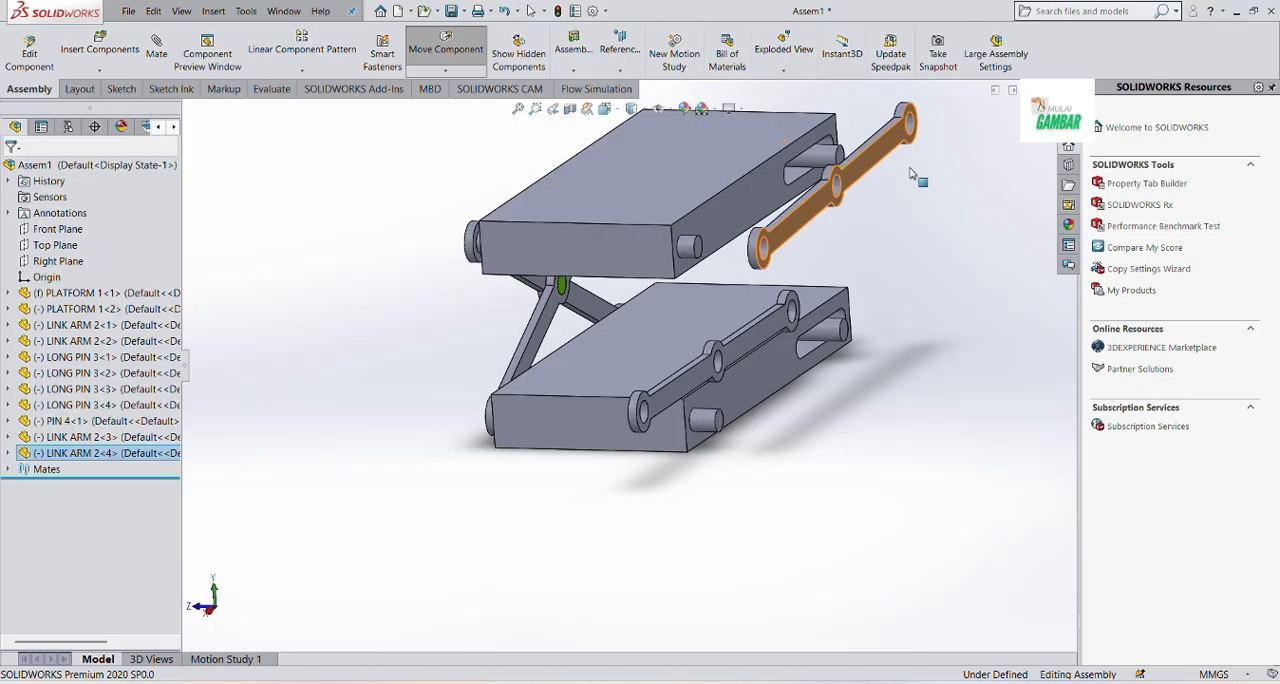
pyautogui.click(822, 467)
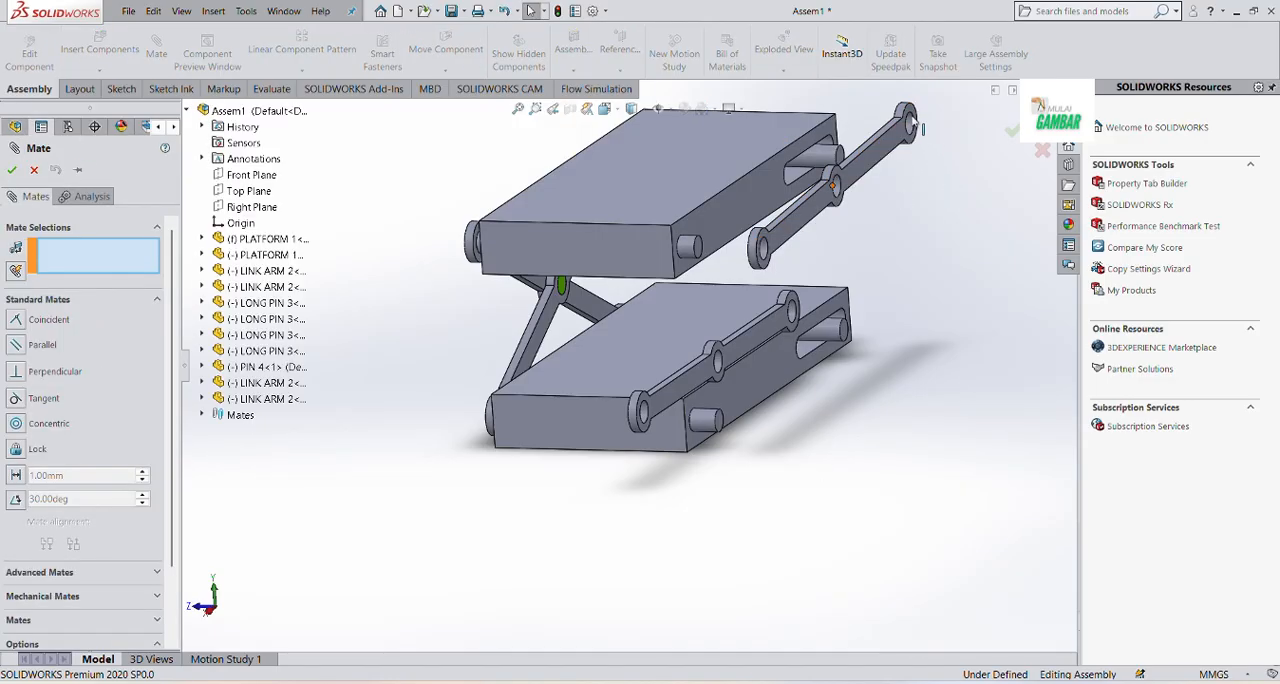
pyautogui.scroll(5, 911, 124)
pyautogui.click(803, 238)
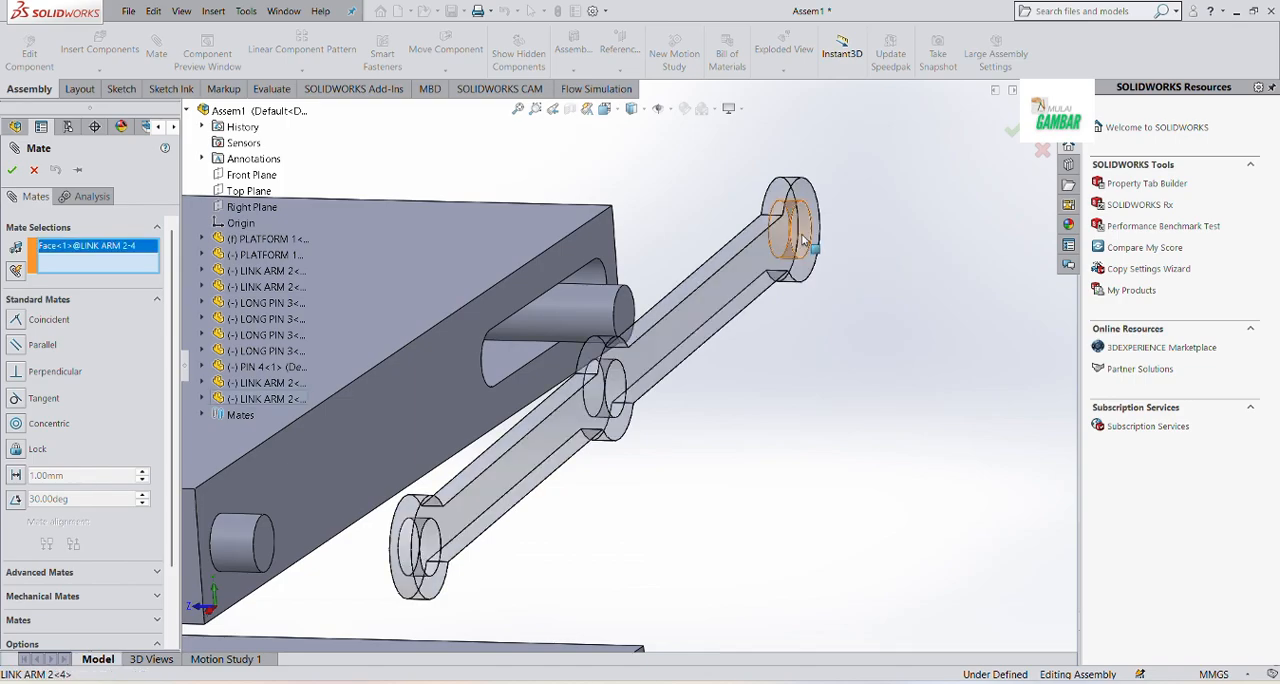
pyautogui.scroll(-5, 640, 380)
pyautogui.click(608, 550)
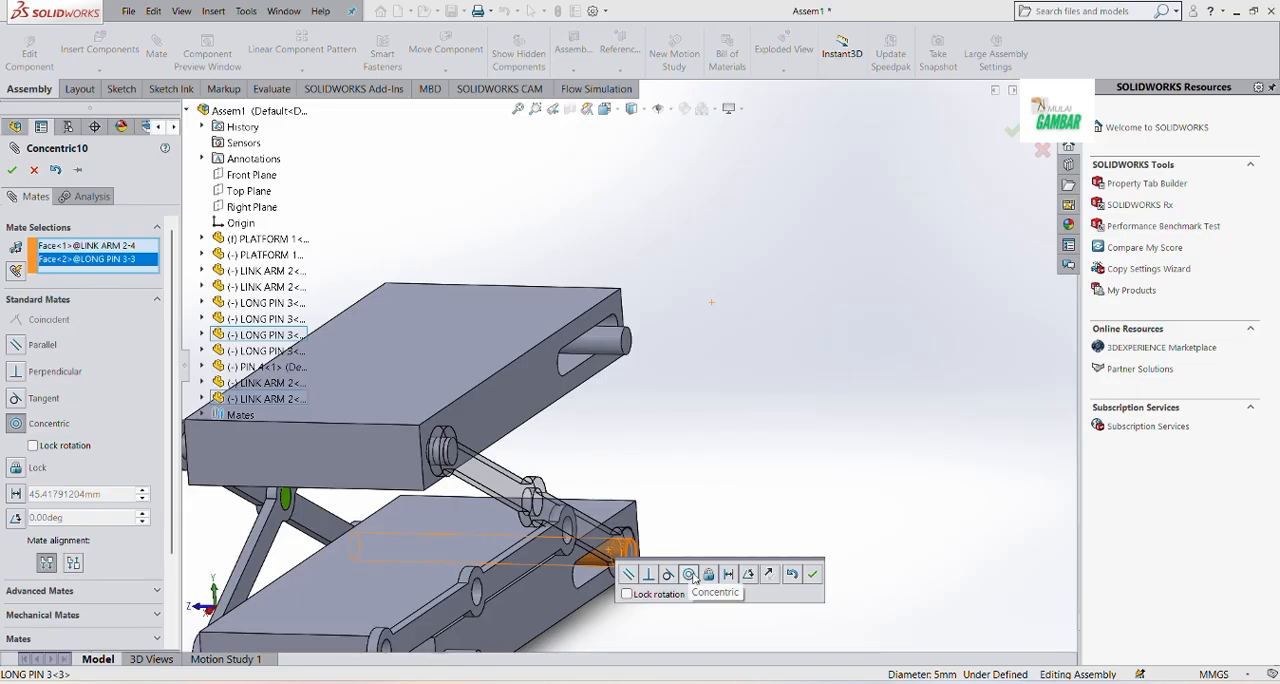
pyautogui.click(814, 577)
pyautogui.press('Escape')
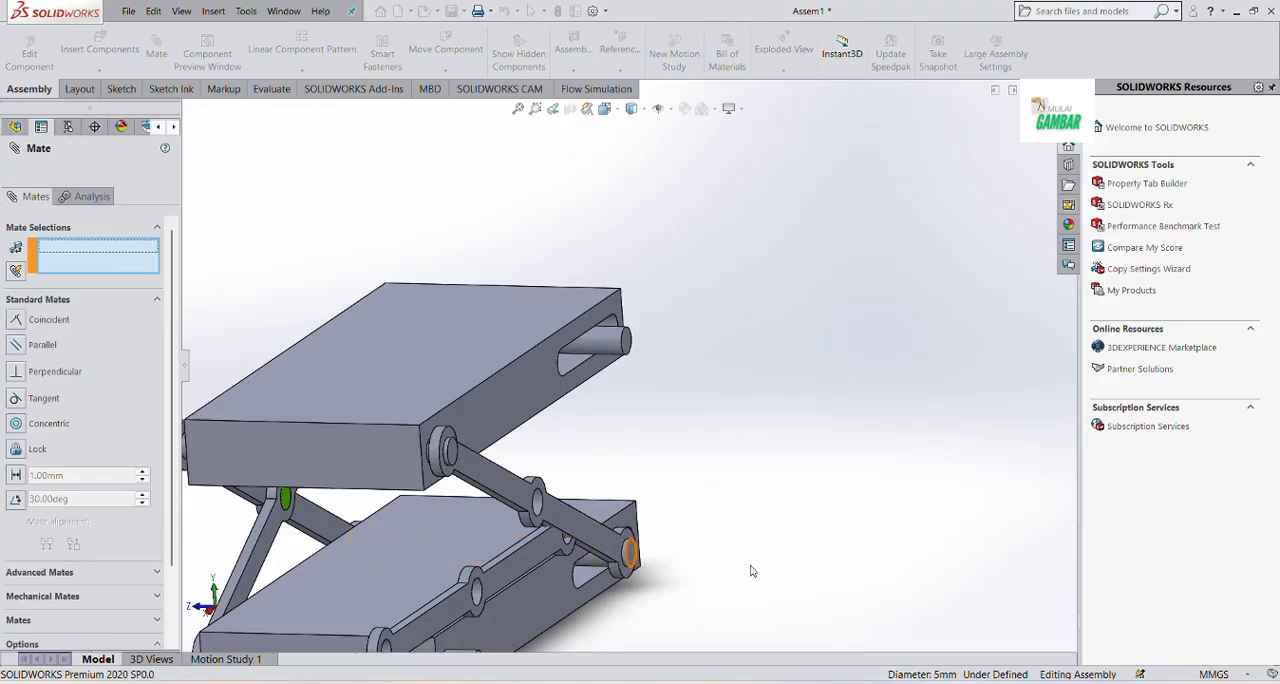
# Mate the facing flat sides of the two new link arms coincident
pyautogui.moveTo(796, 570); pyautogui.dragTo(880, 582, button='middle')
pyautogui.scroll(3, 770, 530)
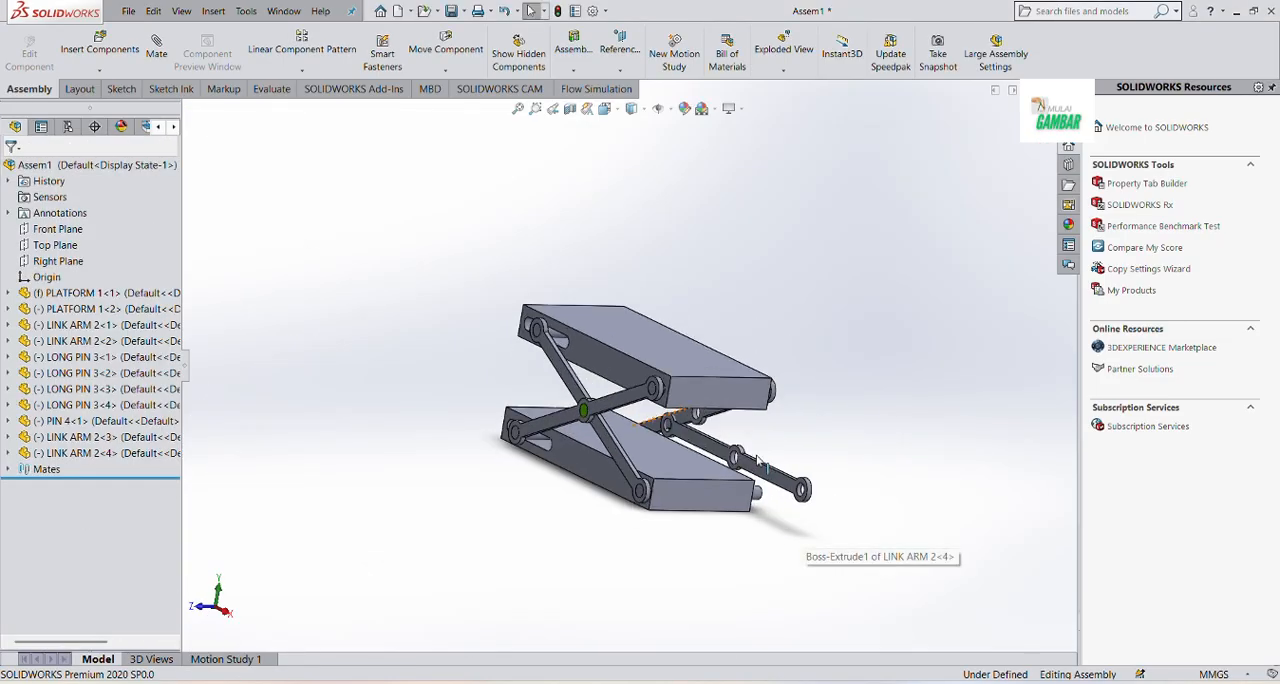
pyautogui.scroll(-1, 800, 545)
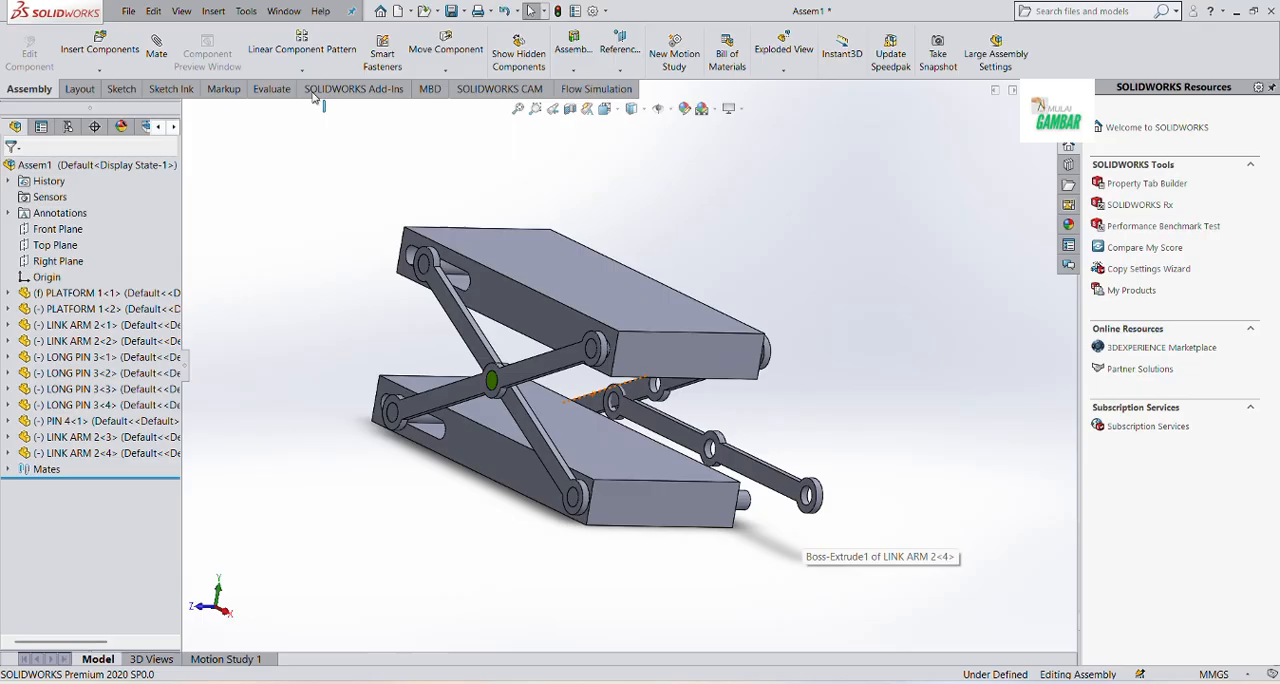
pyautogui.click(162, 52)
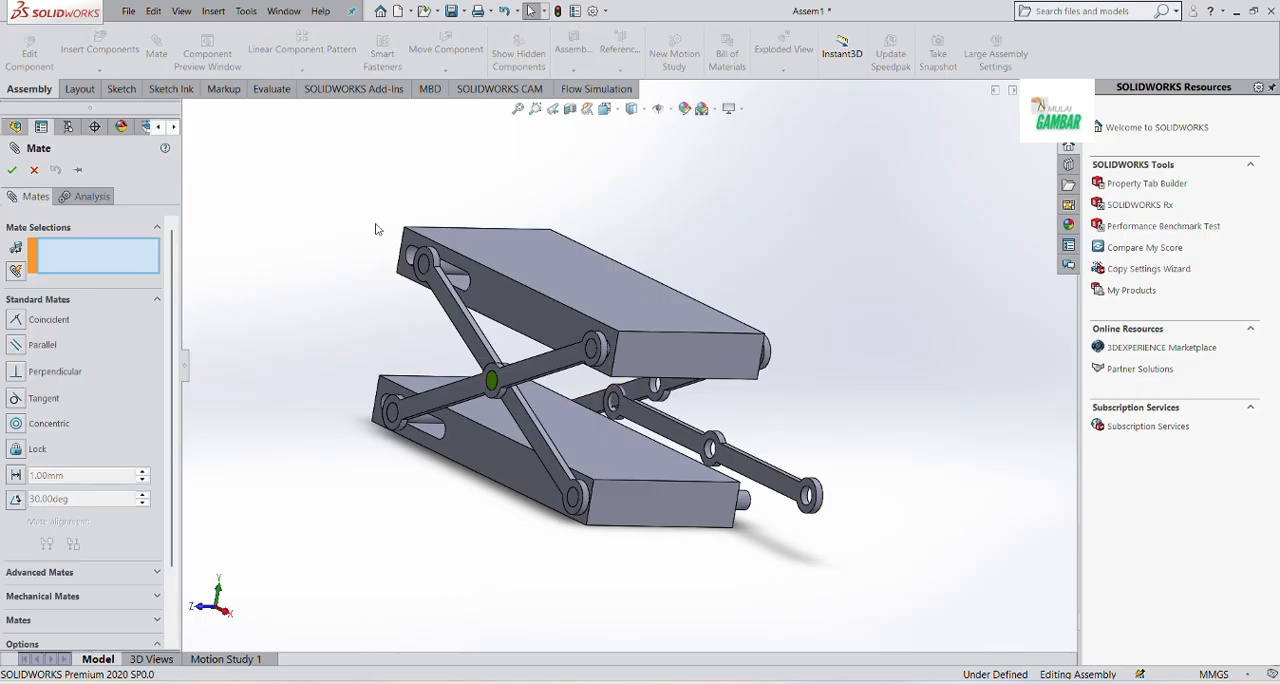
pyautogui.click(739, 466)
pyautogui.moveTo(739, 466); pyautogui.dragTo(680, 380, button='middle')
pyautogui.click(670, 374)
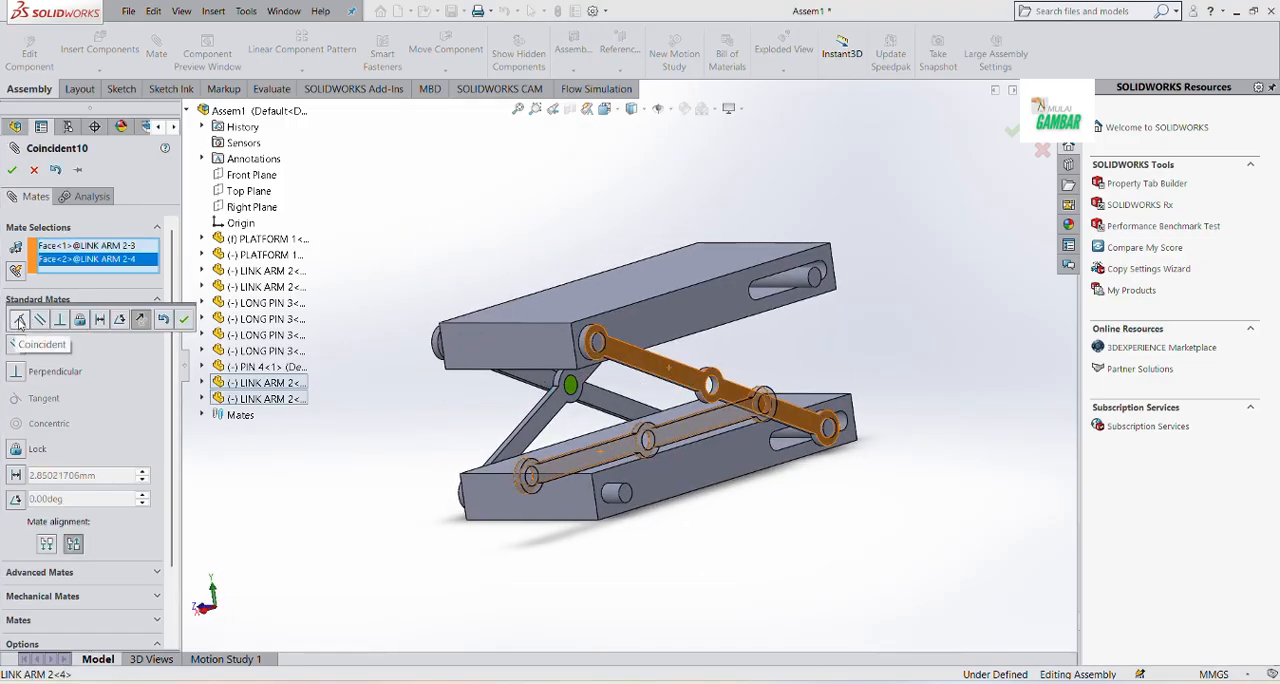
pyautogui.click(184, 320)
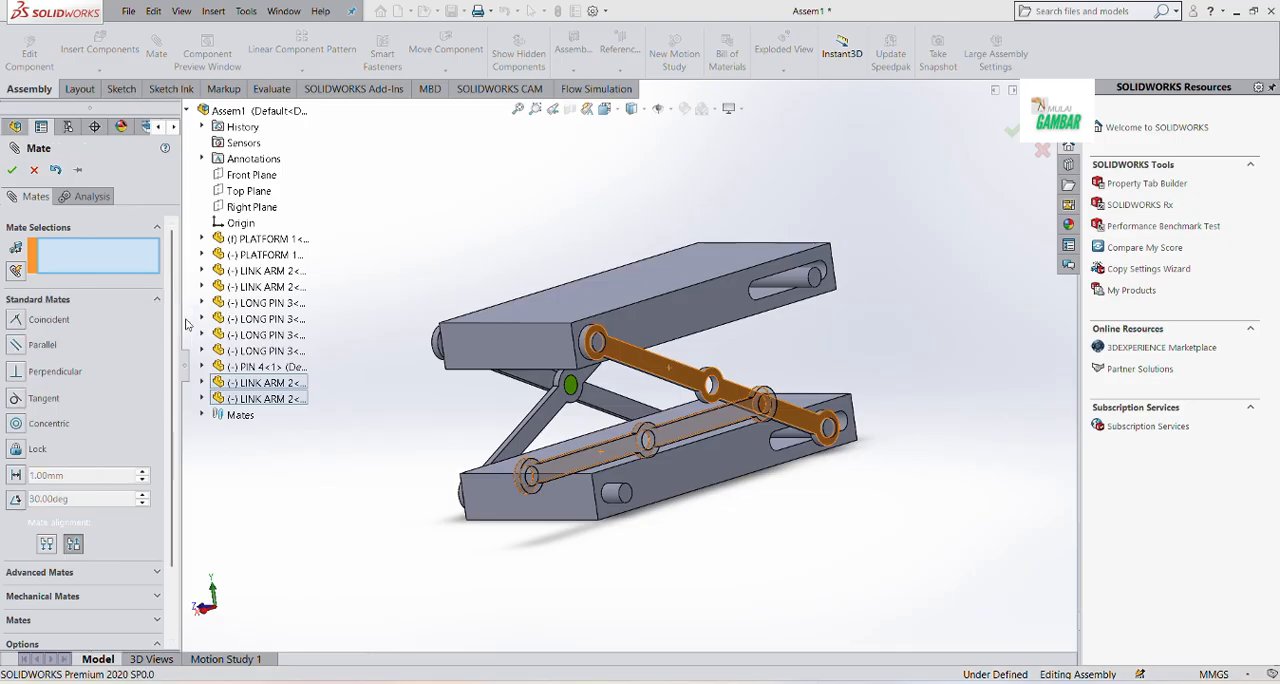
pyautogui.press('Escape')
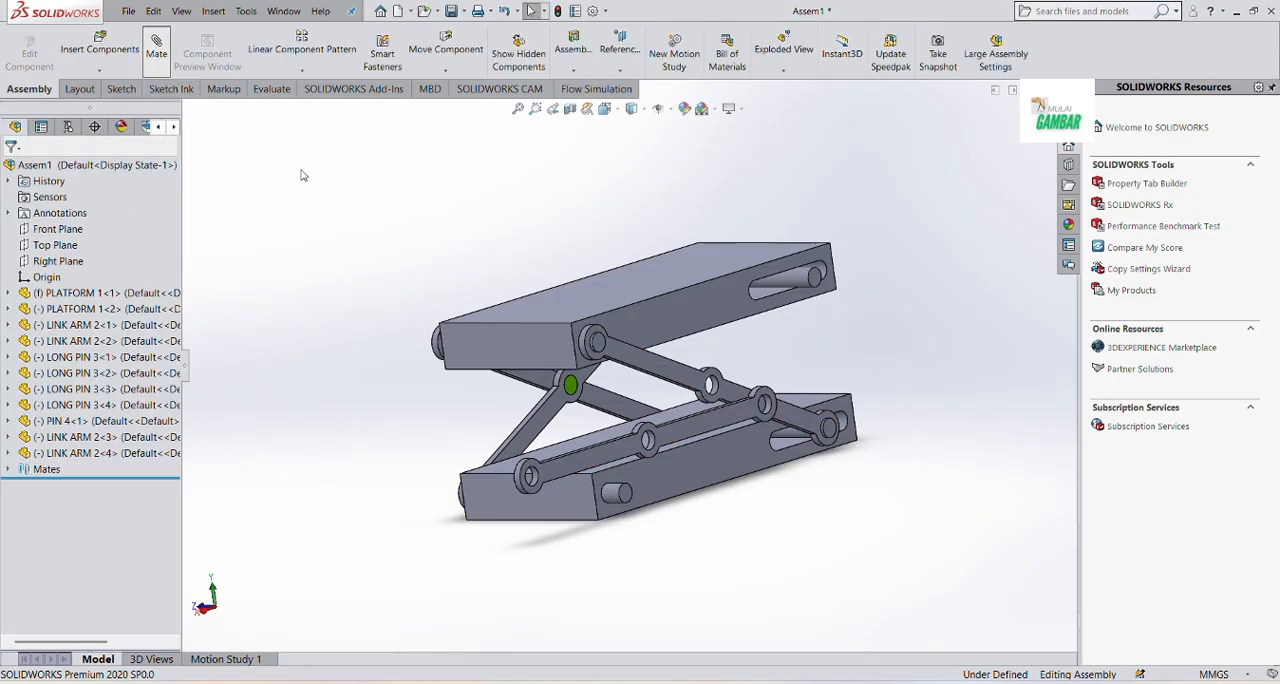
# Mate the centre holes of the two new link arms concentric
pyautogui.press('Return')
pyautogui.scroll(-4, 666, 434)
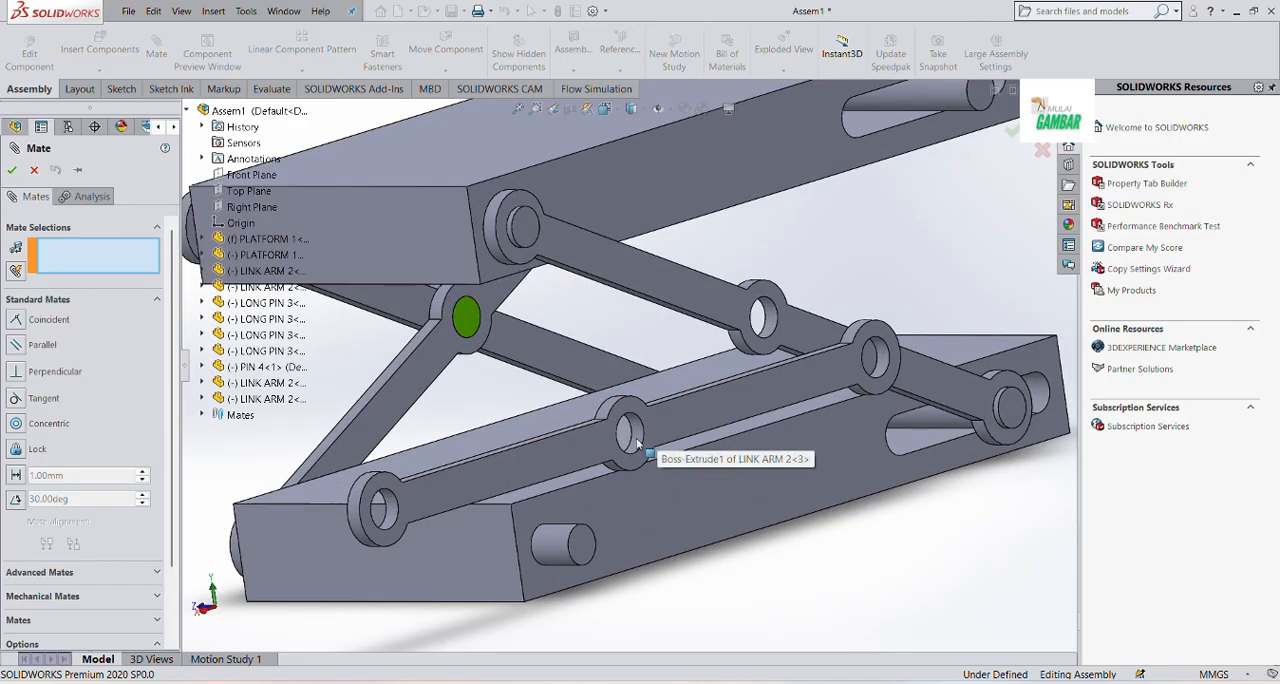
pyautogui.click(627, 436)
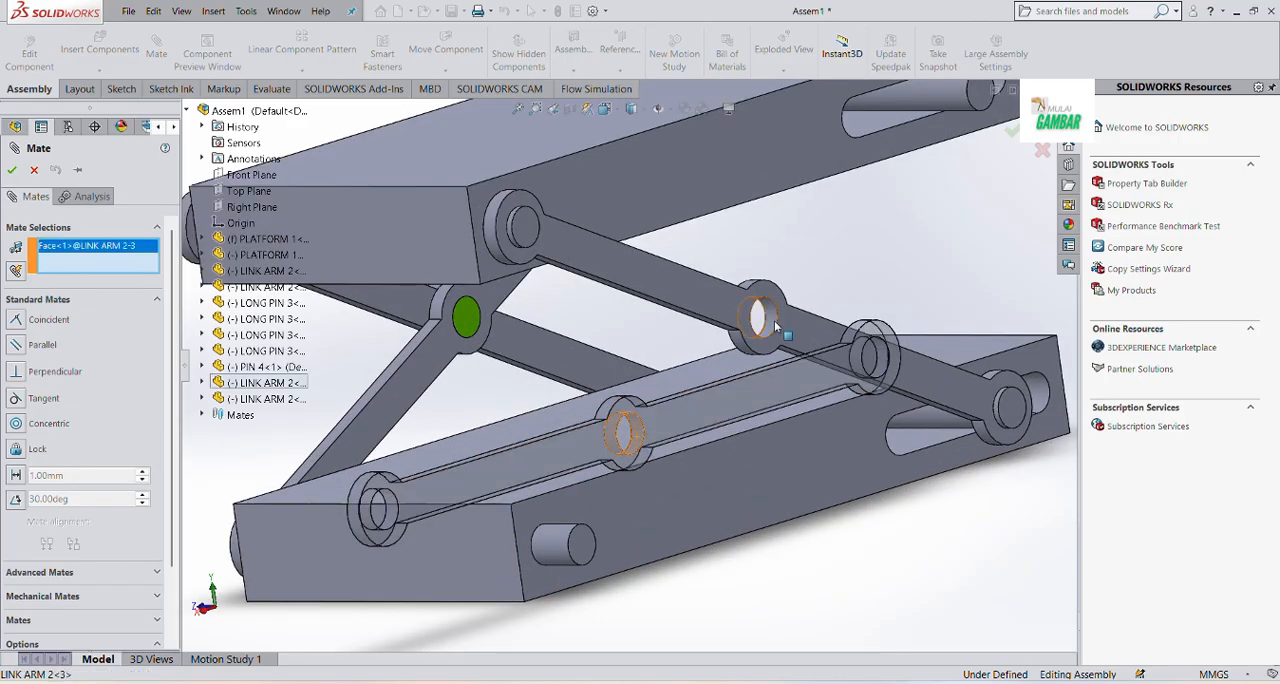
pyautogui.click(768, 320)
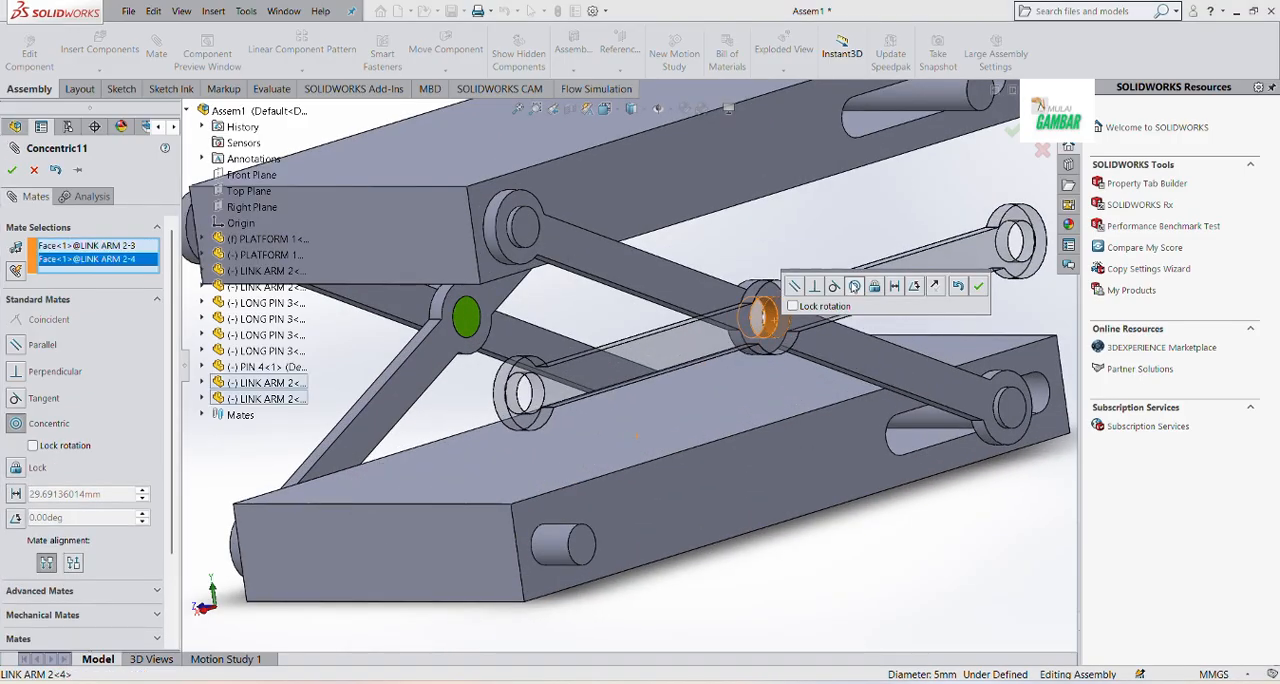
pyautogui.click(979, 287)
pyautogui.press('Escape')
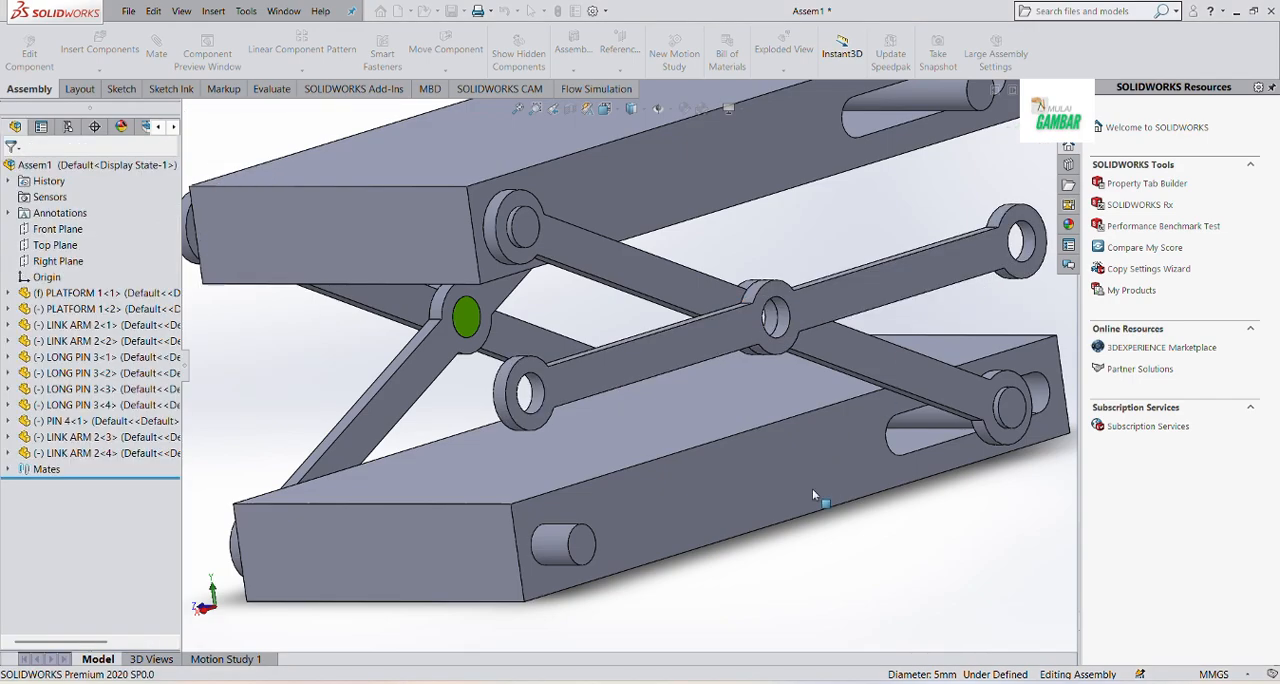
# Pull the crossed link arms outward and mate the outer arm's free end hole concentric with the lower platform's round-hole long pin
pyautogui.moveTo(588, 373)
pyautogui.mouseDown()
pyautogui.moveTo(655, 432)
pyautogui.moveTo(628, 356)
pyautogui.mouseUp()
pyautogui.click(783, 612)
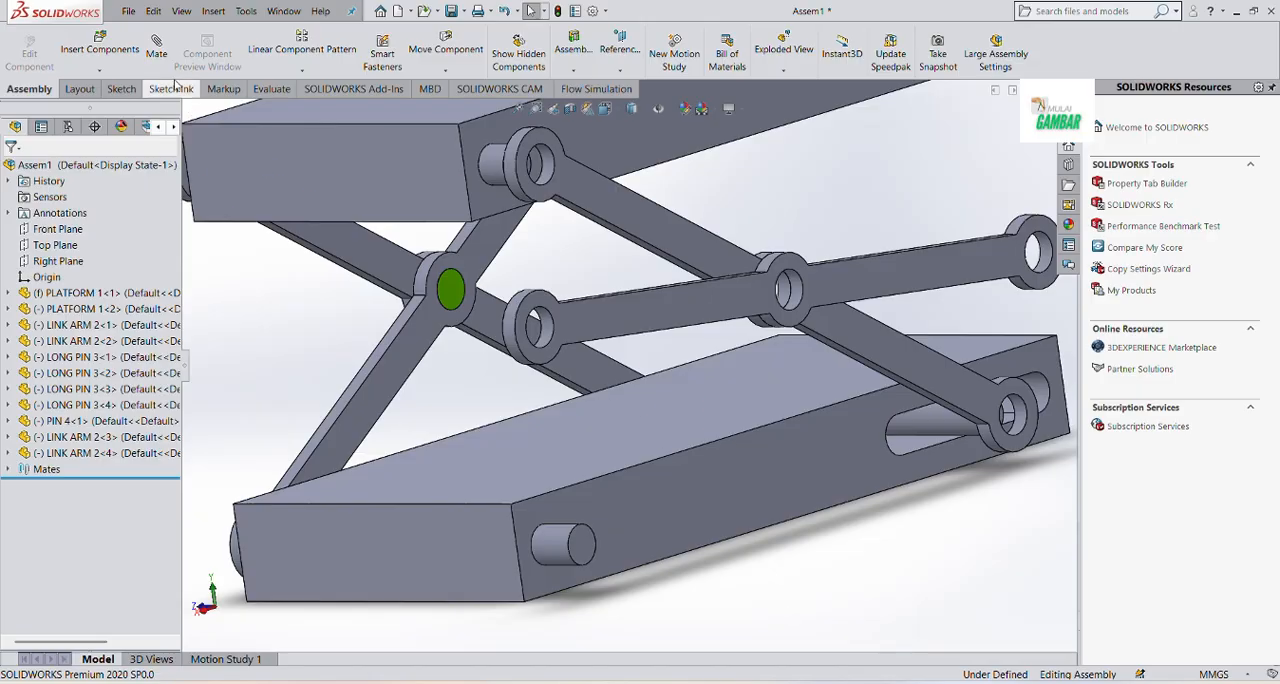
pyautogui.click(156, 50)
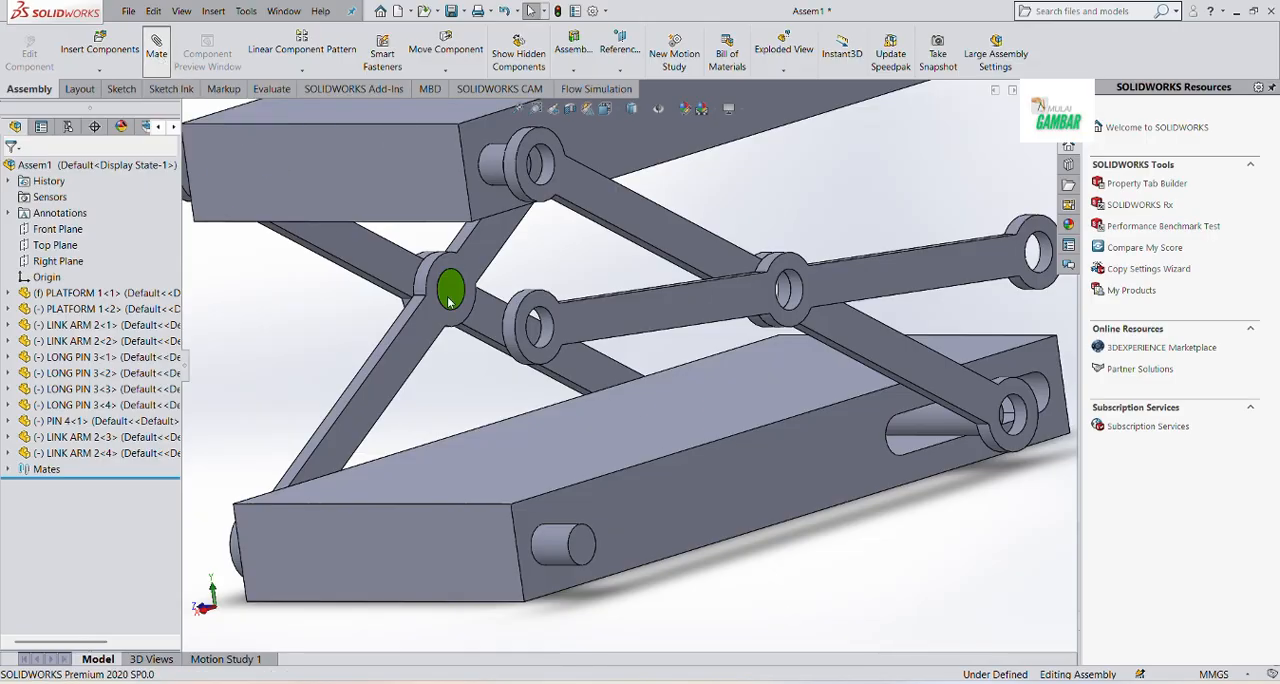
pyautogui.click(534, 325)
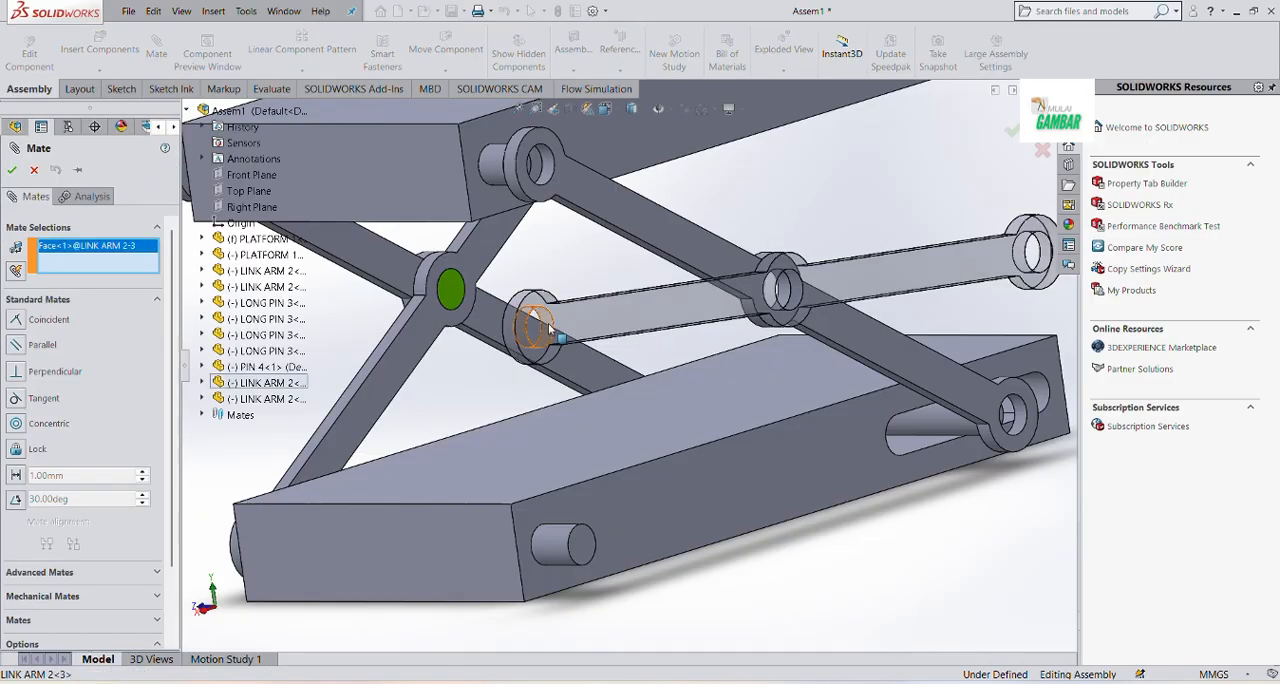
pyautogui.click(556, 563)
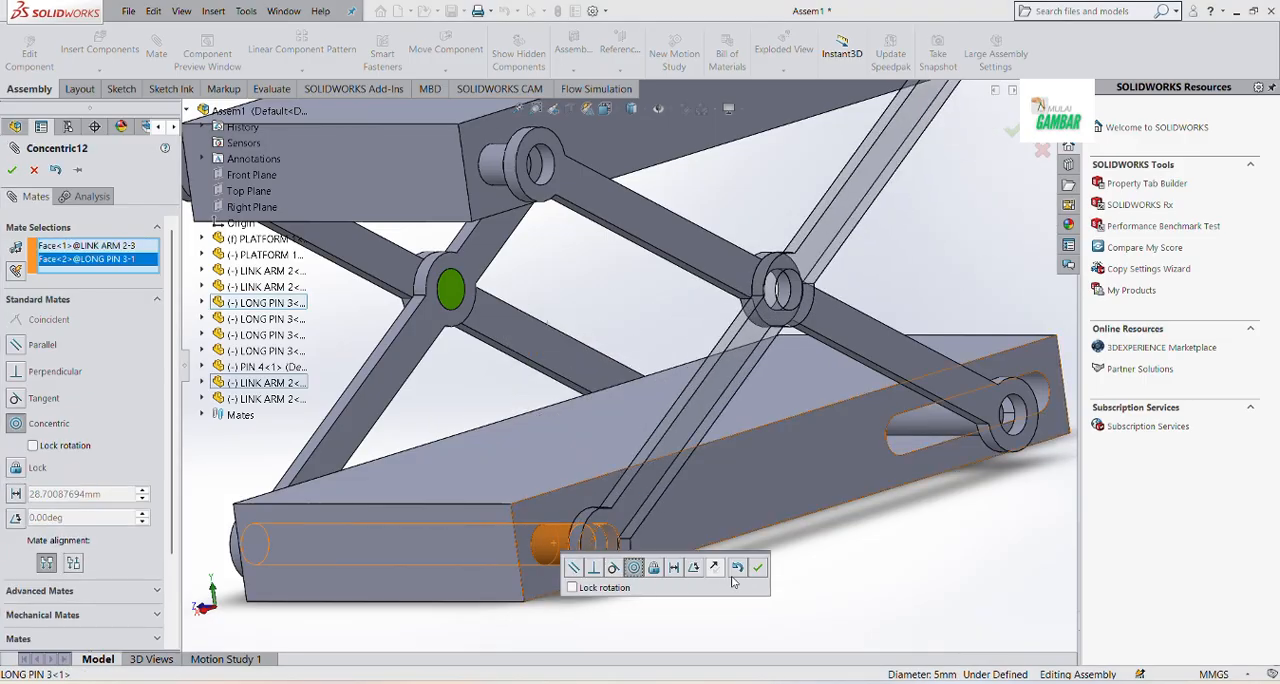
pyautogui.click(764, 569)
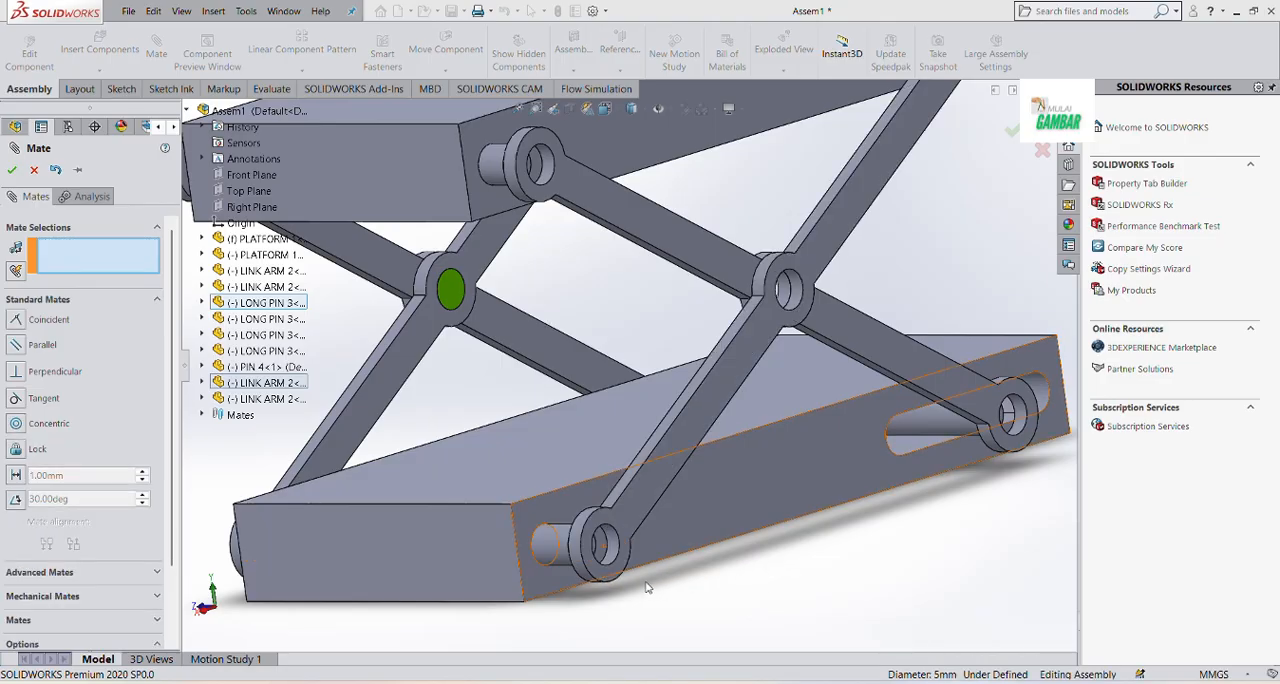
pyautogui.press('Escape')
# Mate the inner link arm's platform-facing flat side coincident with the upper platform's side face
pyautogui.moveTo(671, 583); pyautogui.dragTo(800, 560, button='middle')
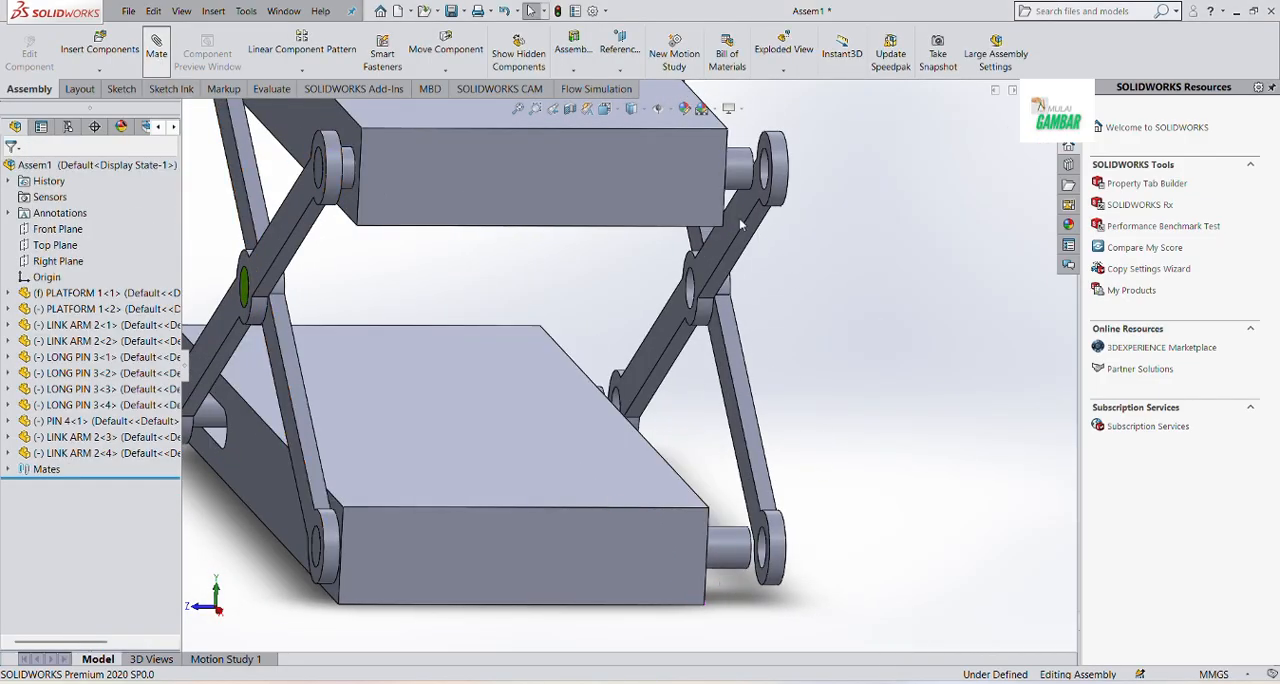
pyautogui.scroll(-1, 740, 223)
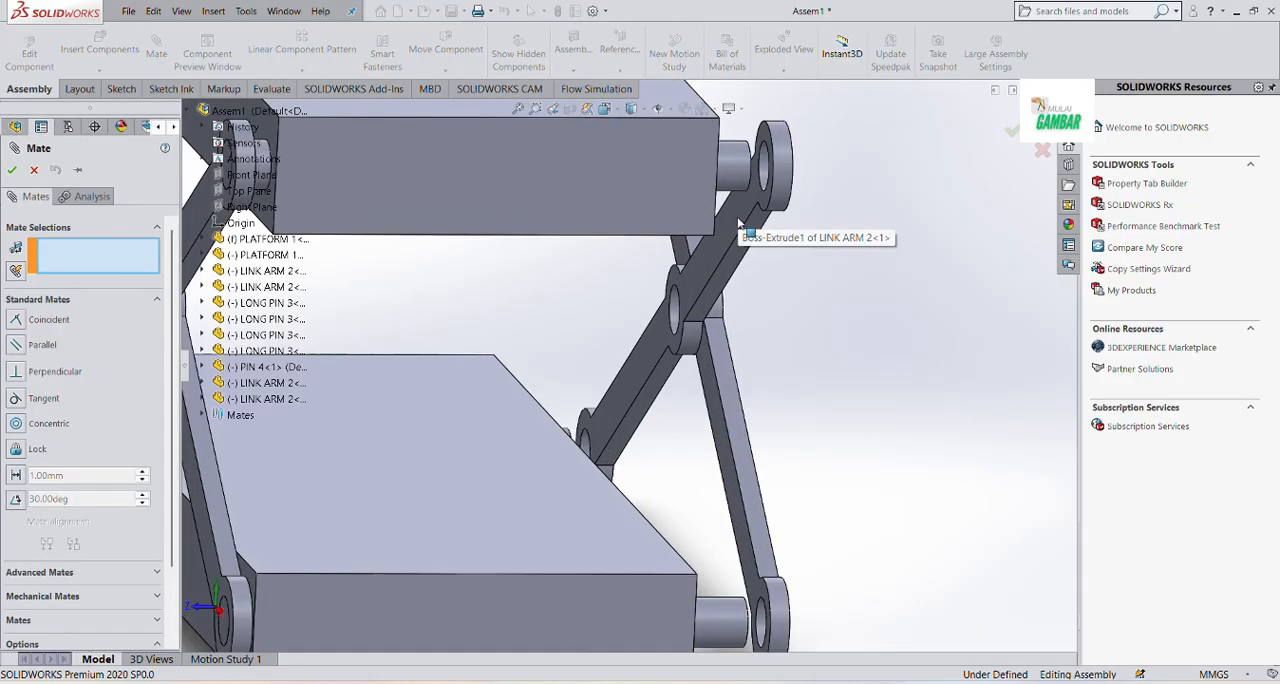
pyautogui.click(741, 222)
pyautogui.moveTo(741, 222); pyautogui.dragTo(602, 141, button='middle')
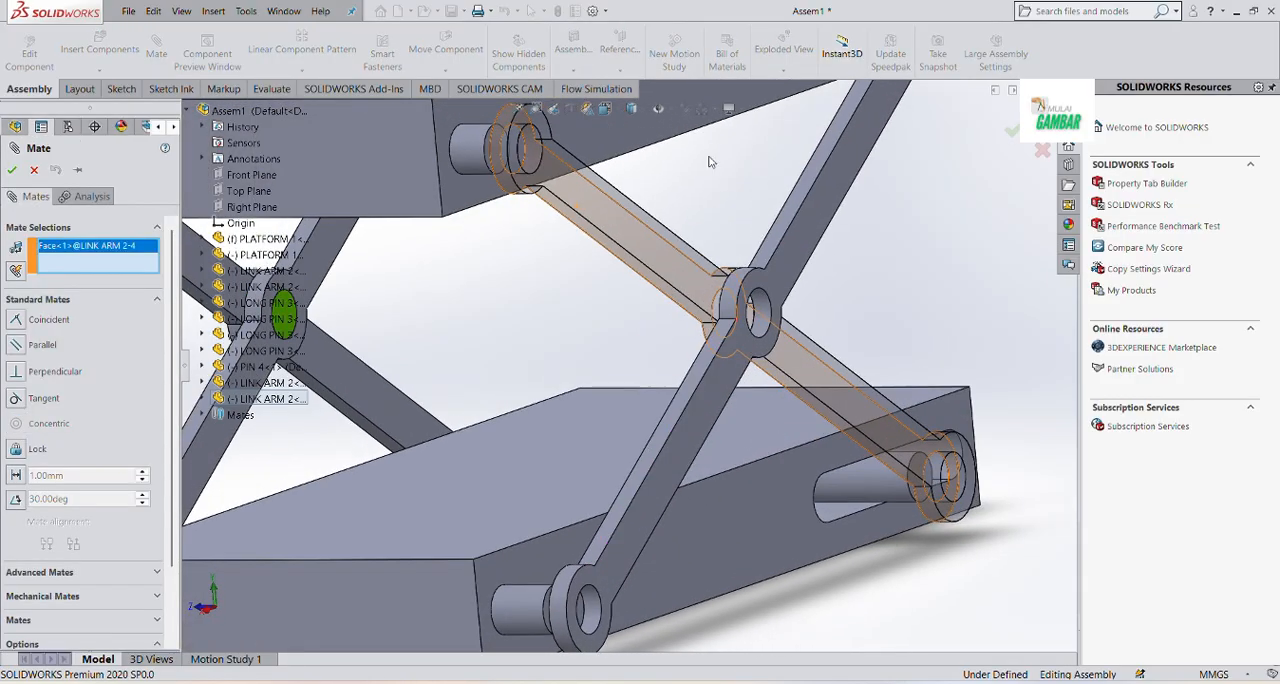
pyautogui.click(602, 141)
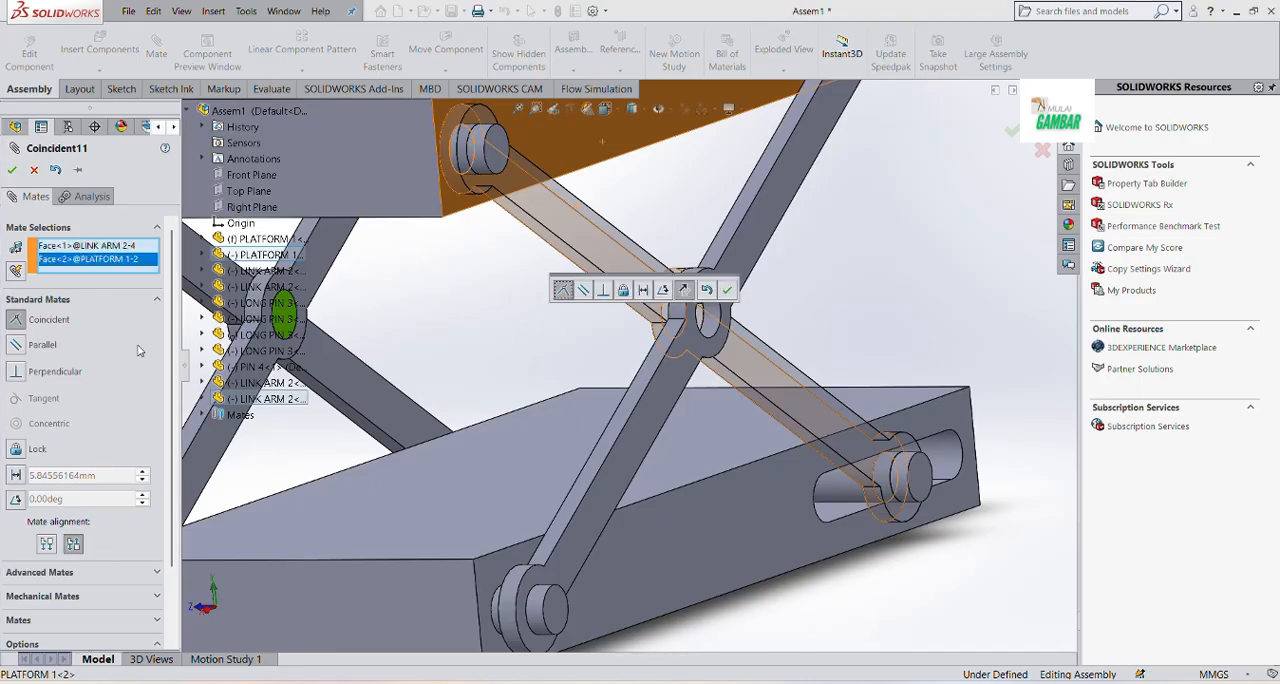
pyautogui.click(12, 169)
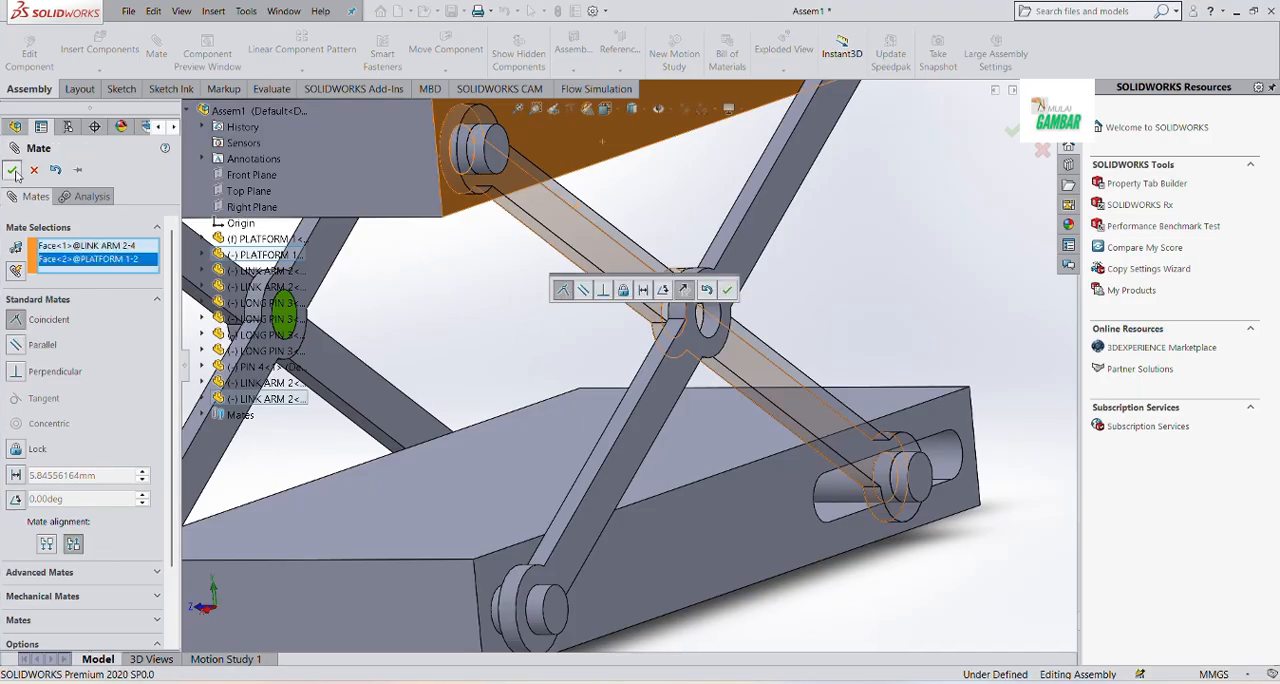
# Mate the long pin in the upper platform's slot concentric with the edge of the outer link arm's end hole
pyautogui.scroll(4, 573, 385)
pyautogui.moveTo(573, 385); pyautogui.dragTo(505, 413, button='middle')
pyautogui.scroll(3, 560, 495)
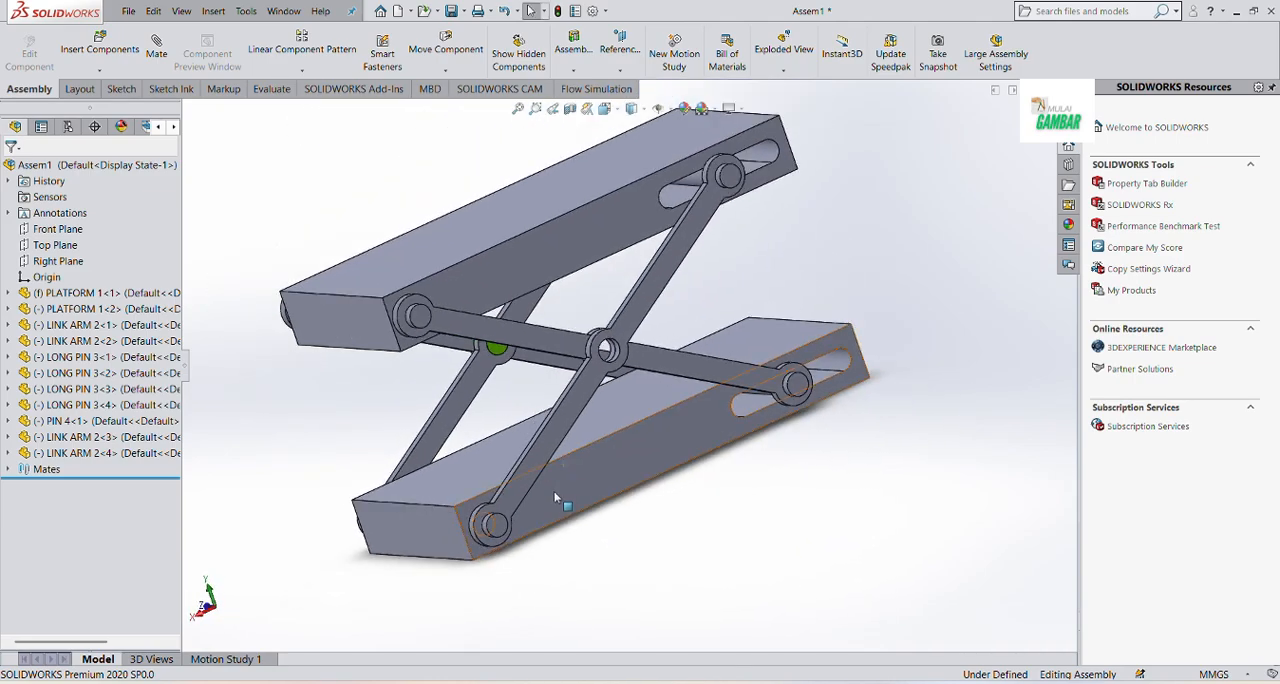
pyautogui.scroll(-5, 680, 203)
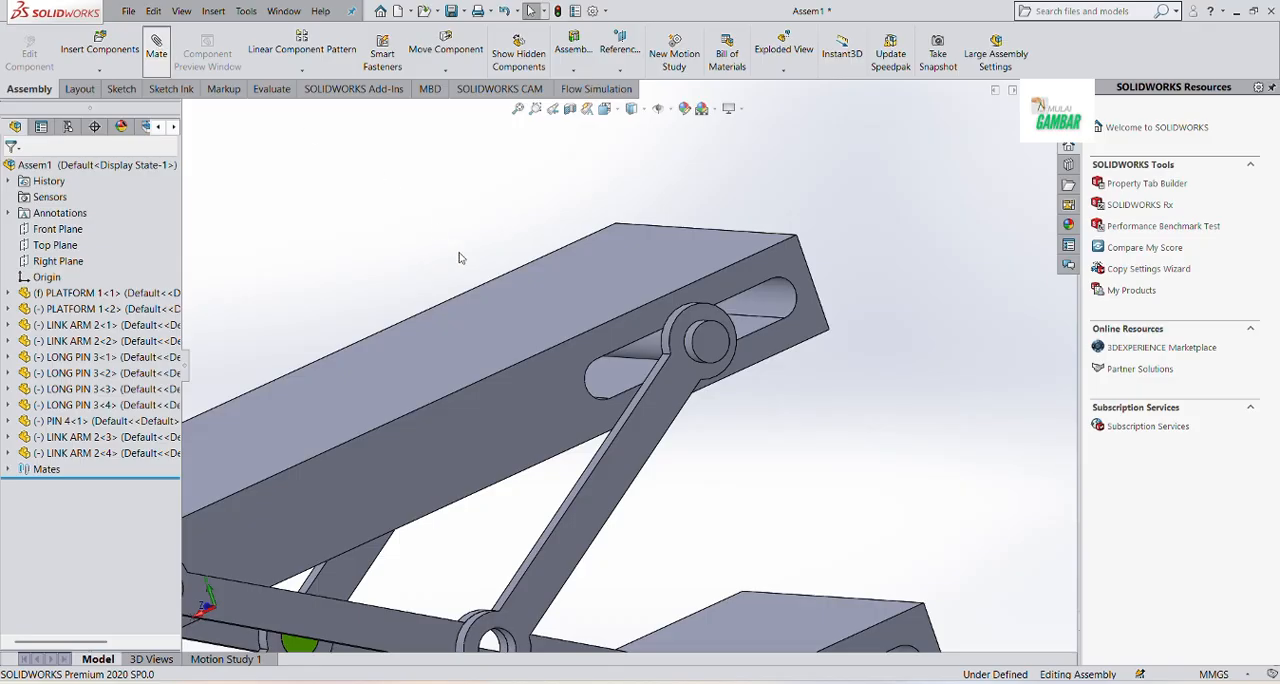
pyautogui.click(647, 352)
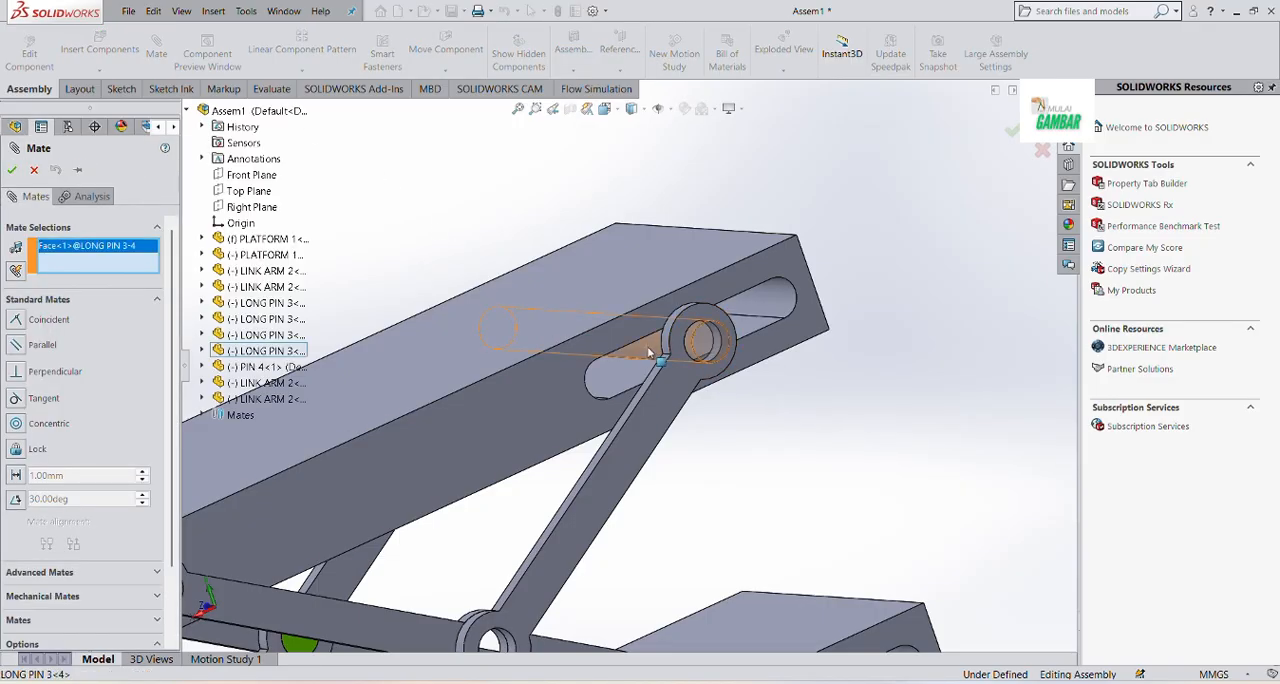
pyautogui.scroll(-4, 716, 346)
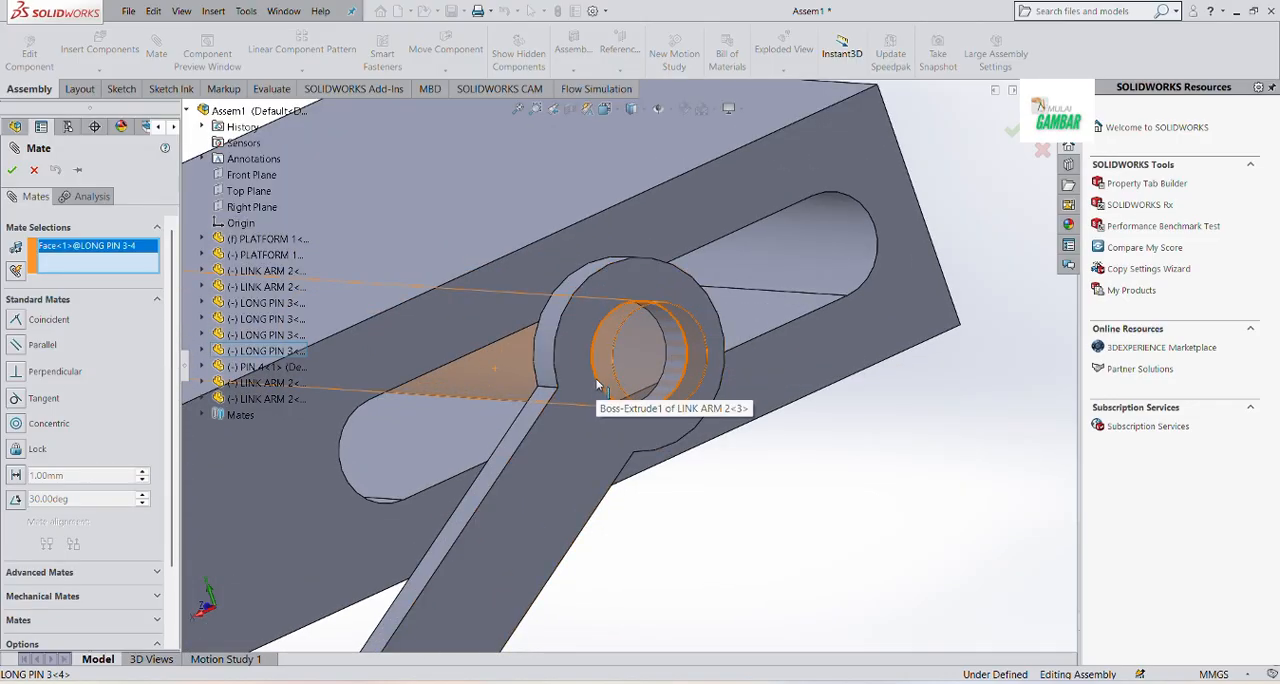
pyautogui.click(598, 385)
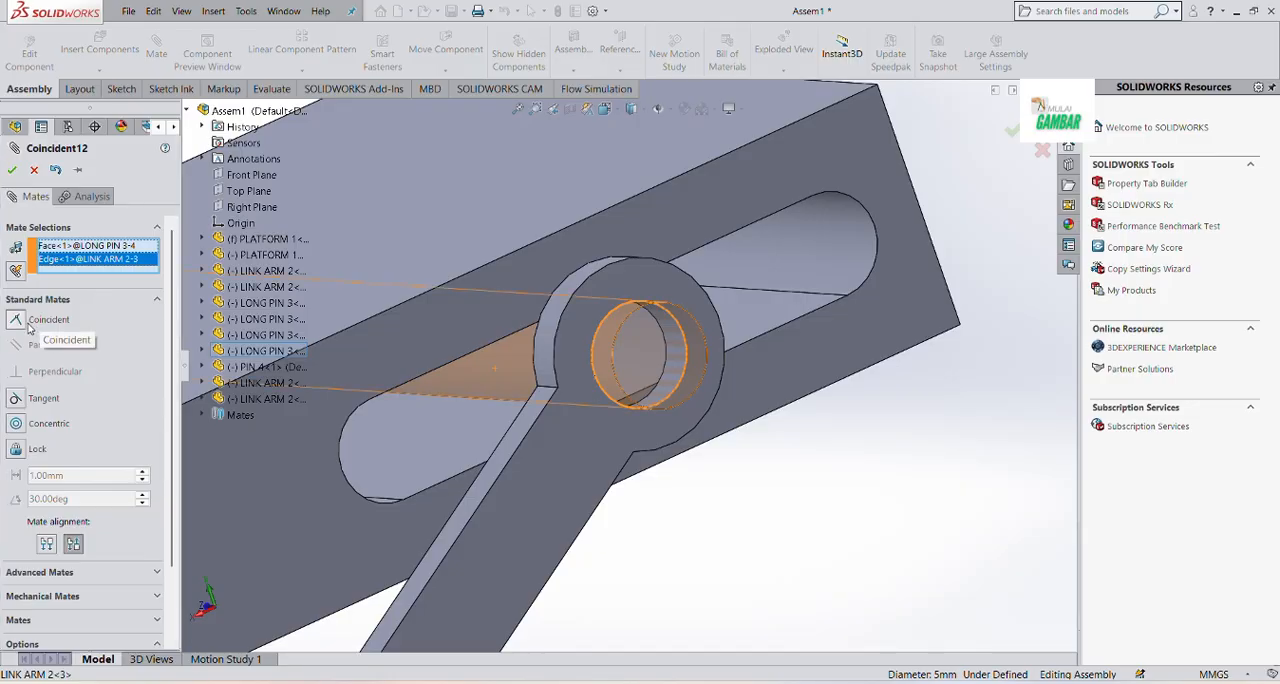
pyautogui.click(28, 423)
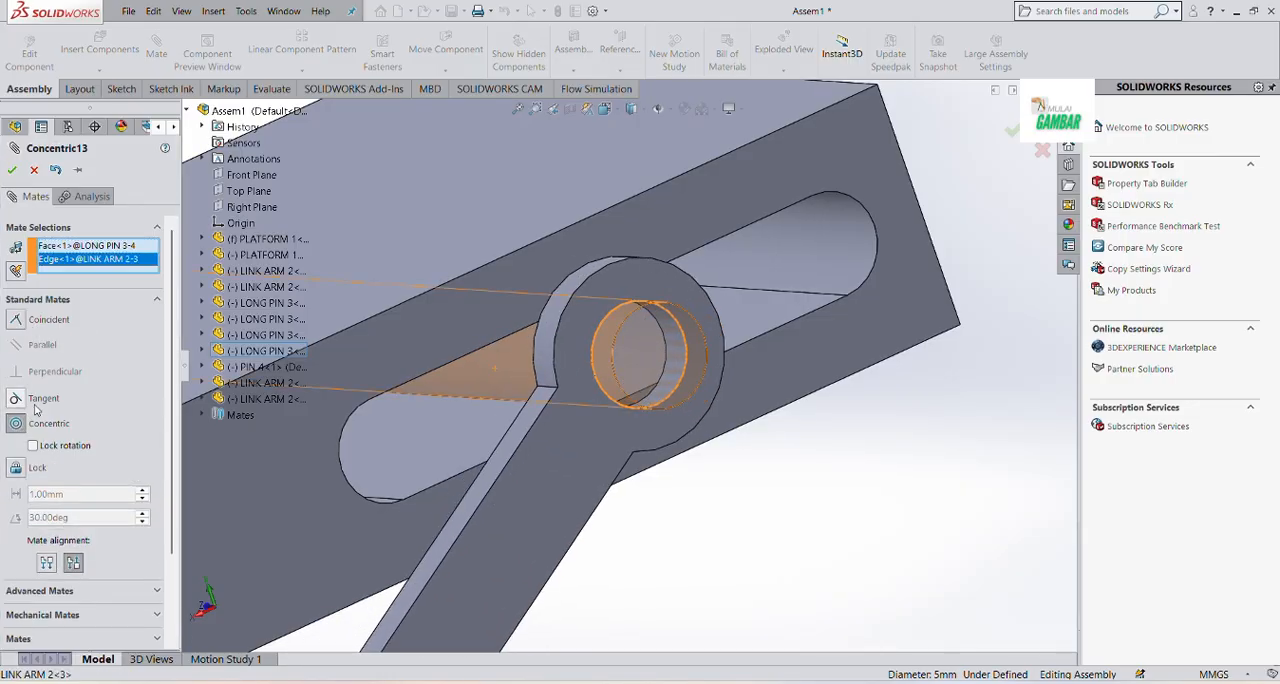
pyautogui.click(13, 171)
pyautogui.scroll(6, 408, 488)
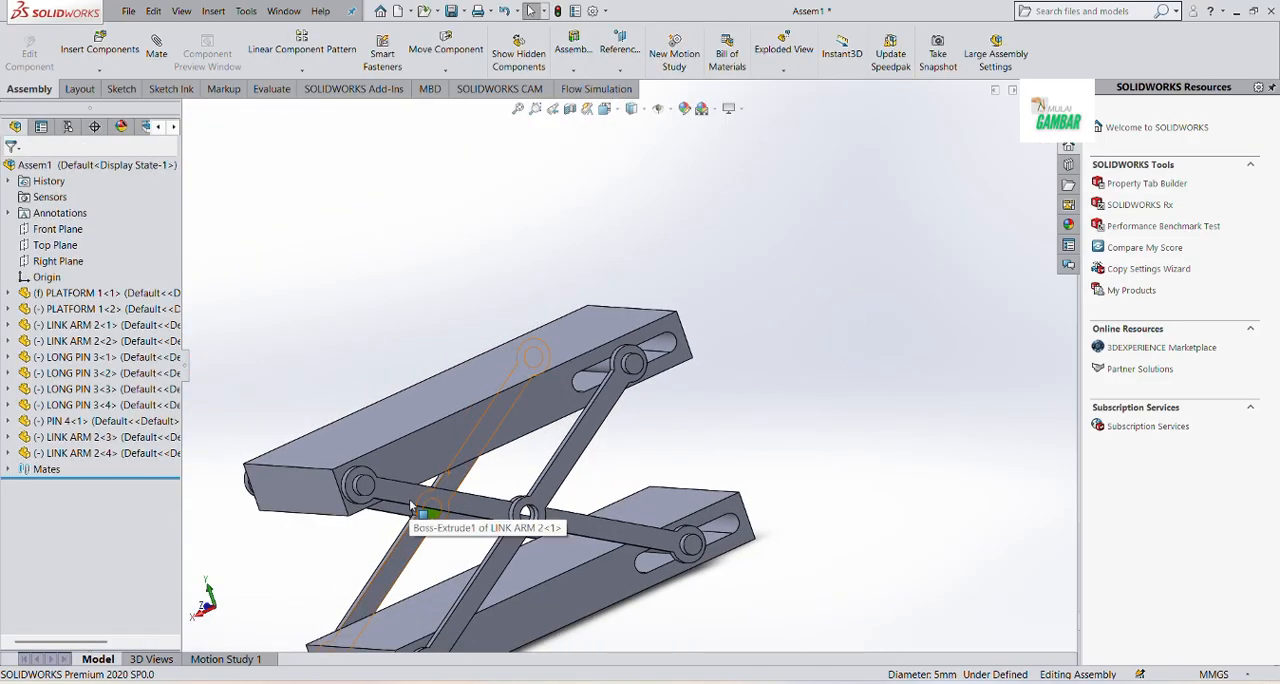
# Examine the link arms, long pins and platforms of the assembled scissor mechanism from several angles
pyautogui.moveTo(409, 505); pyautogui.dragTo(478, 521, button='middle')
pyautogui.scroll(-2, 542, 503)
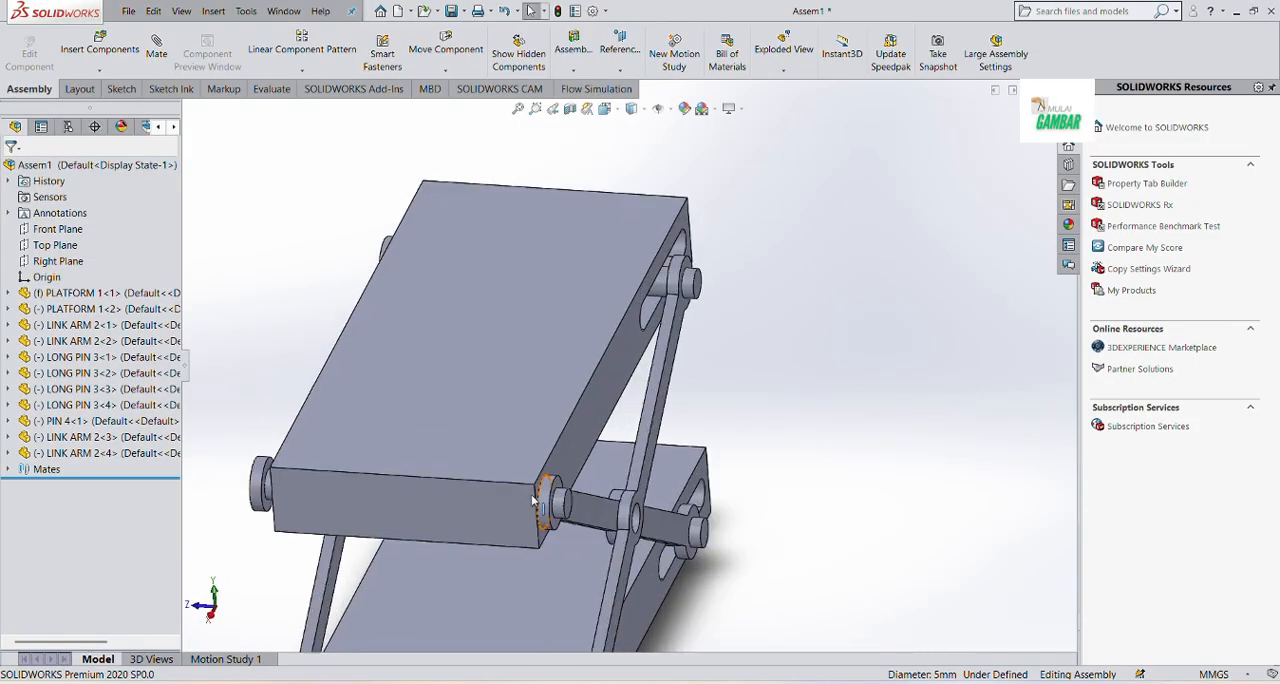
pyautogui.scroll(4, 541, 512)
pyautogui.scroll(-3, 596, 583)
pyautogui.moveTo(598, 543); pyautogui.dragTo(560, 499, button='middle')
pyautogui.scroll(3, 594, 506)
pyautogui.scroll(-4, 729, 332)
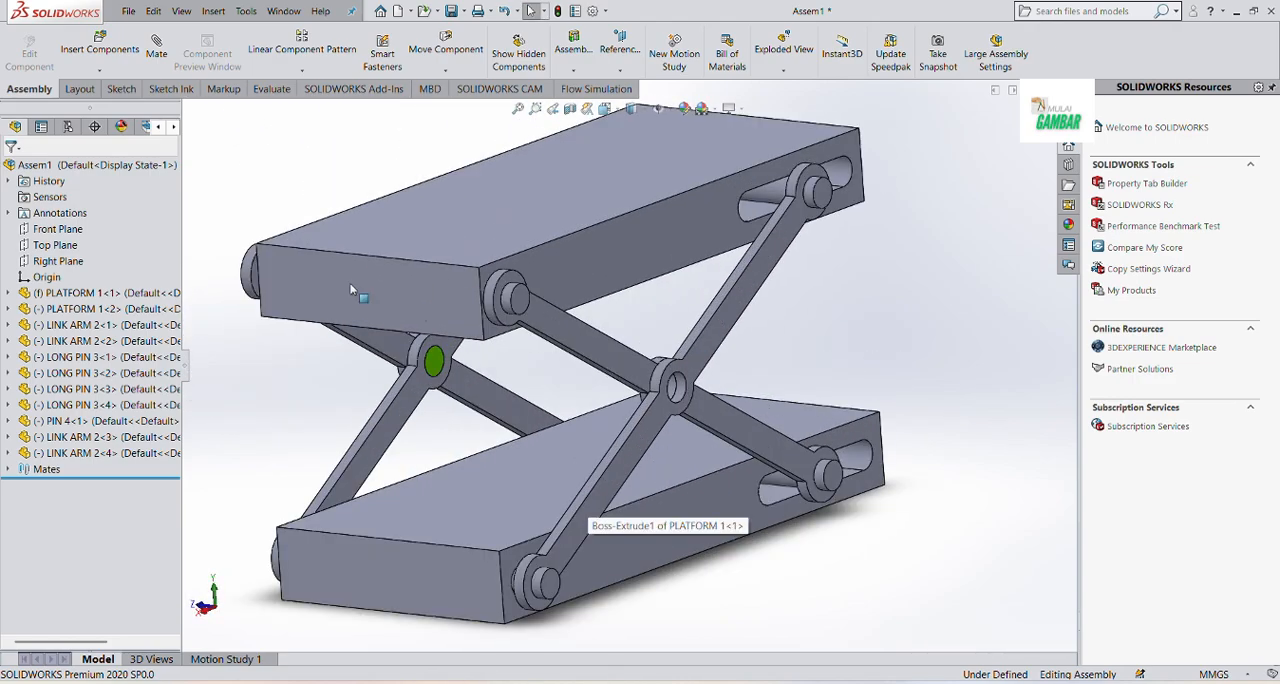
# Insert another copy of PIN 4 and place it beside the new link arms' open centre hole
pyautogui.click(99, 48)
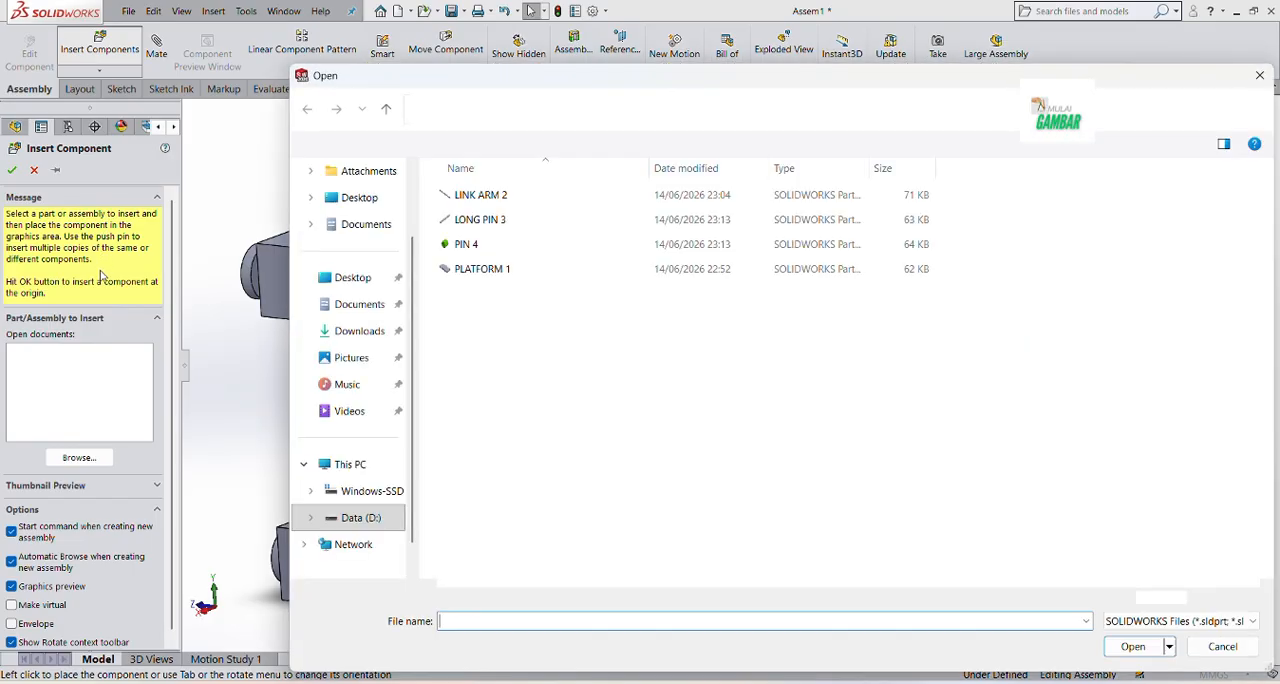
pyautogui.click(486, 248)
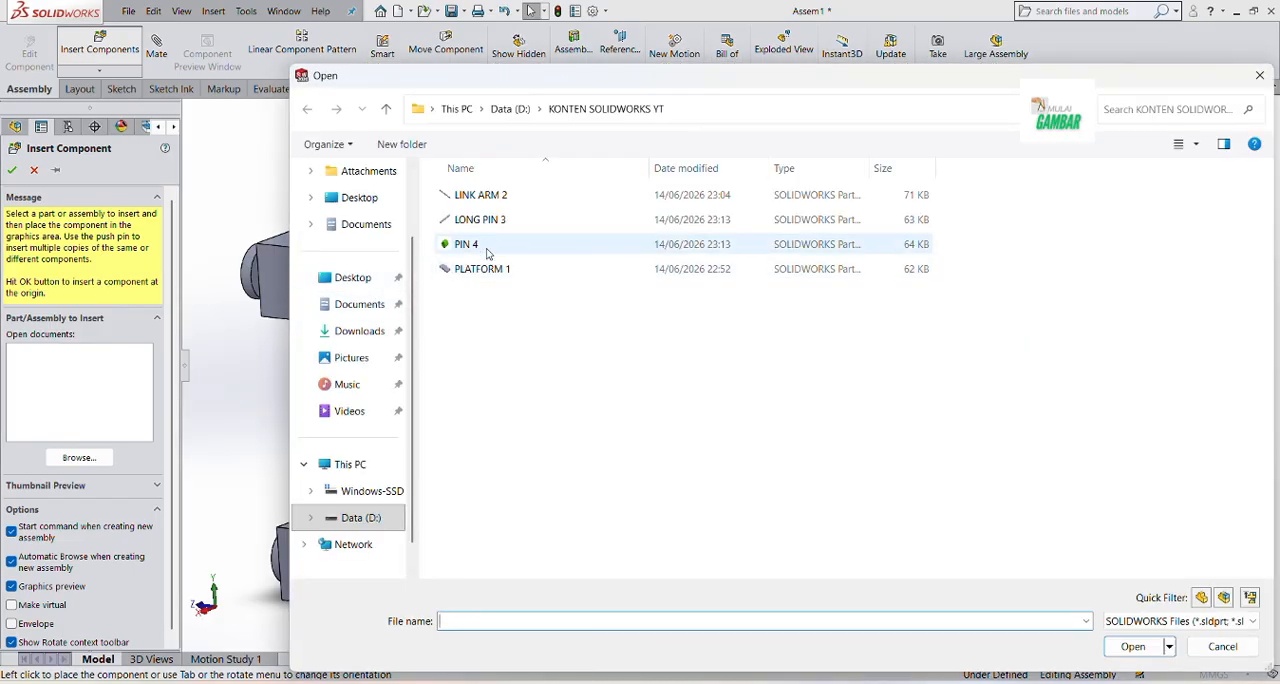
pyautogui.click(1130, 650)
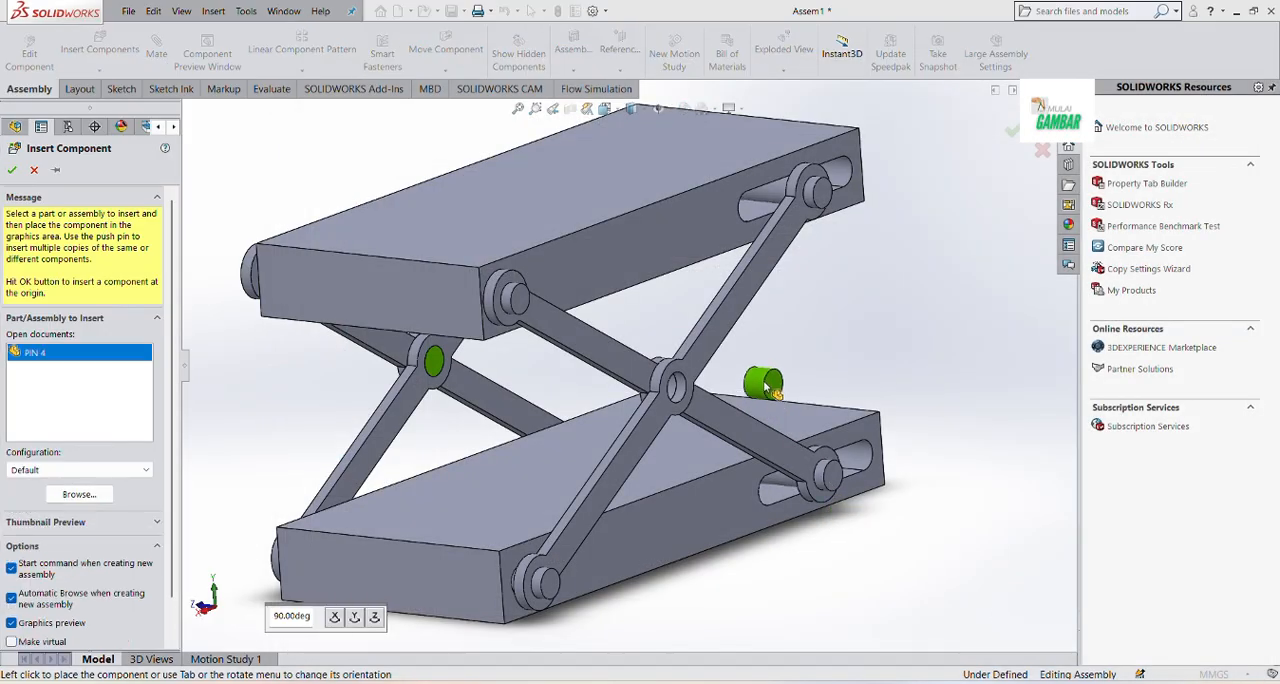
pyautogui.click(765, 384)
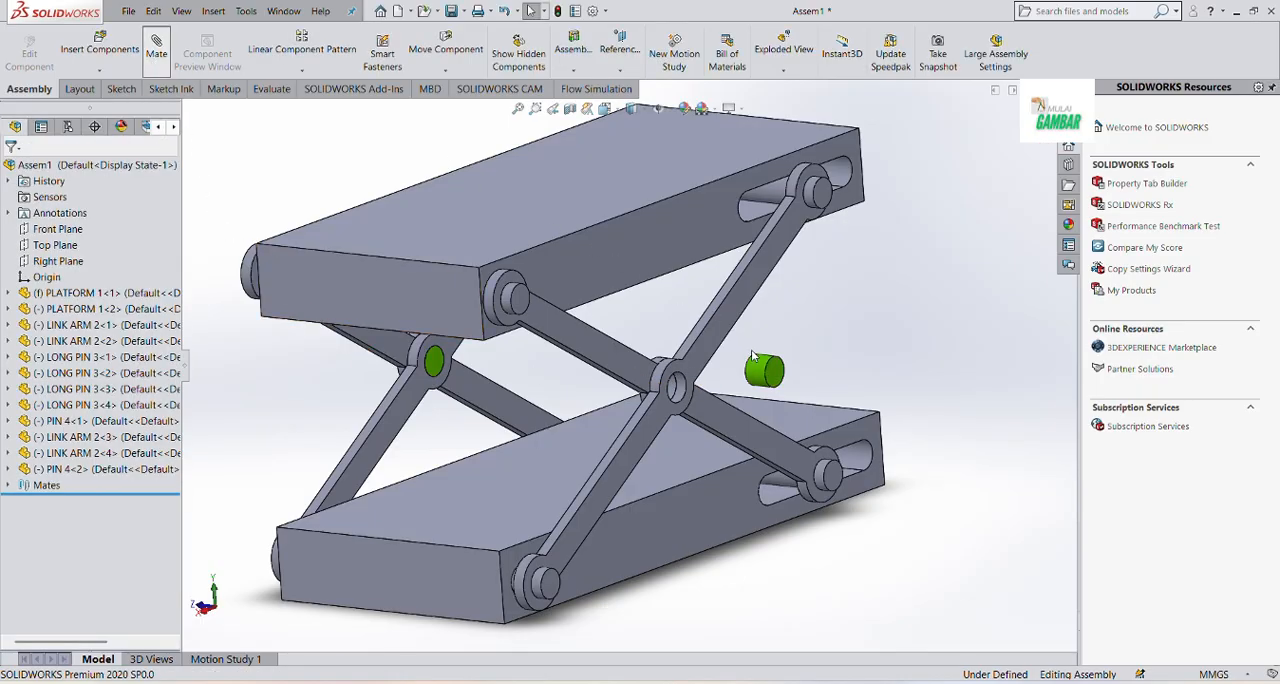
# Mate the new PIN 4's cylindrical face concentric with the outer link arm's open centre hole
pyautogui.click(757, 376)
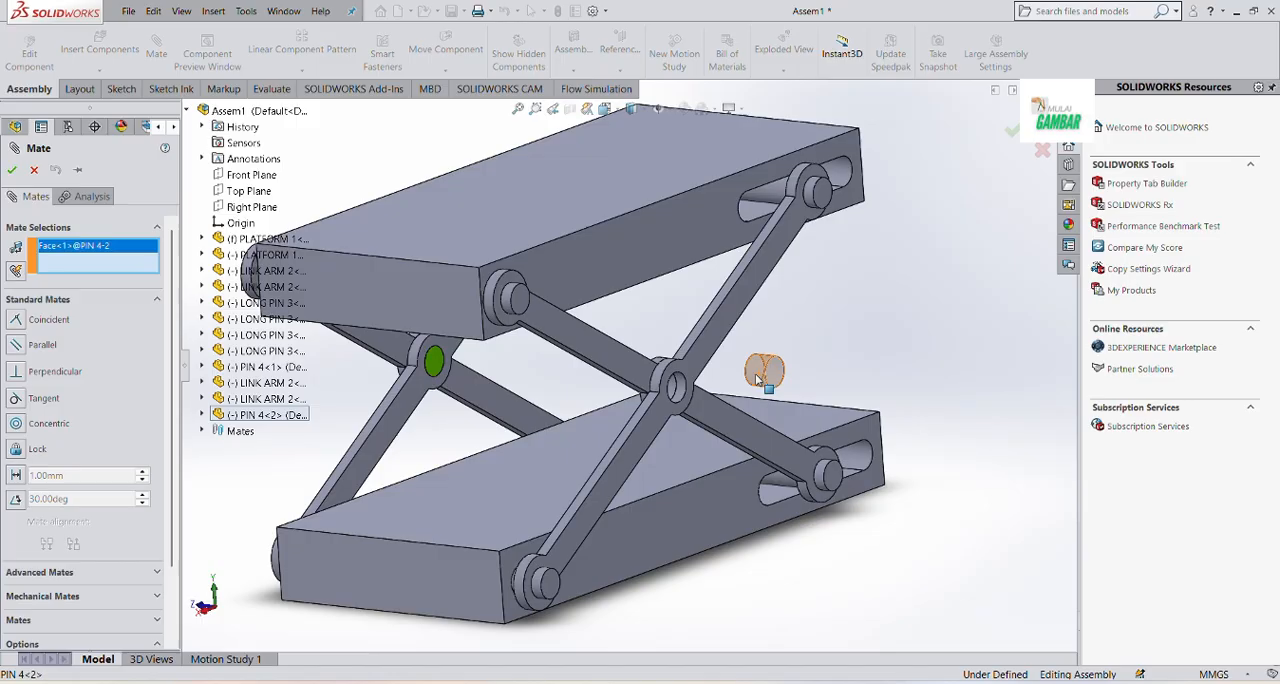
pyautogui.click(686, 397)
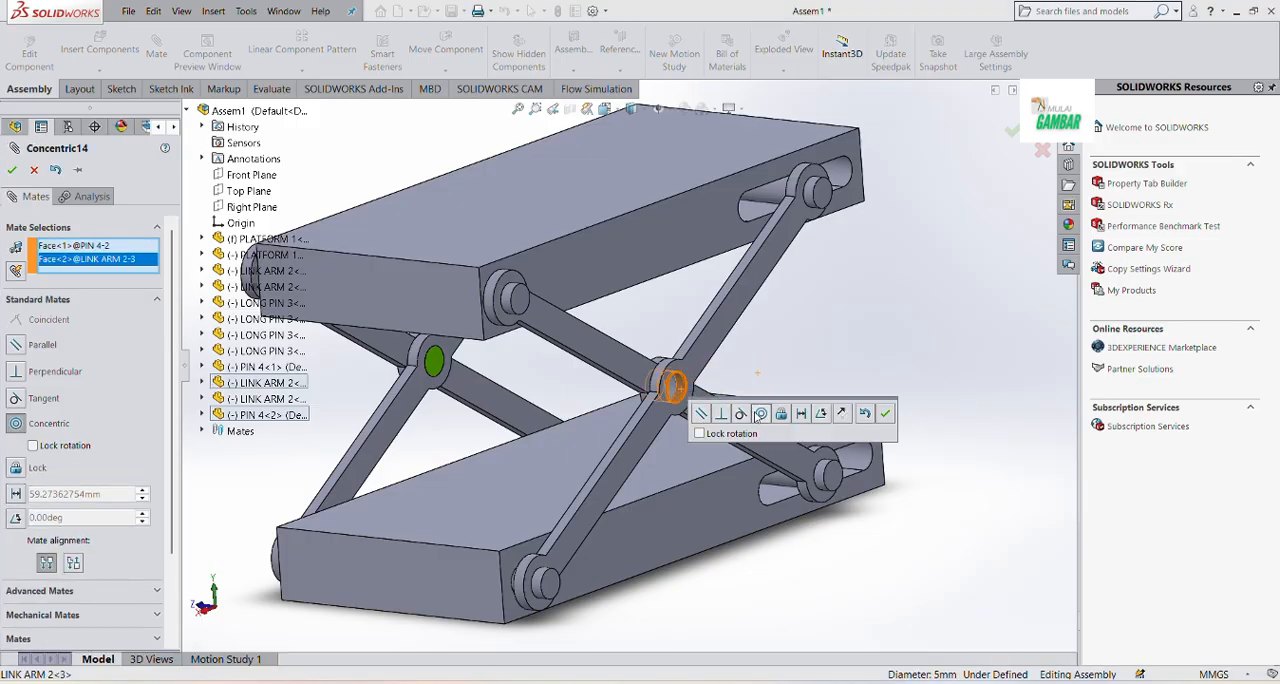
pyautogui.click(886, 413)
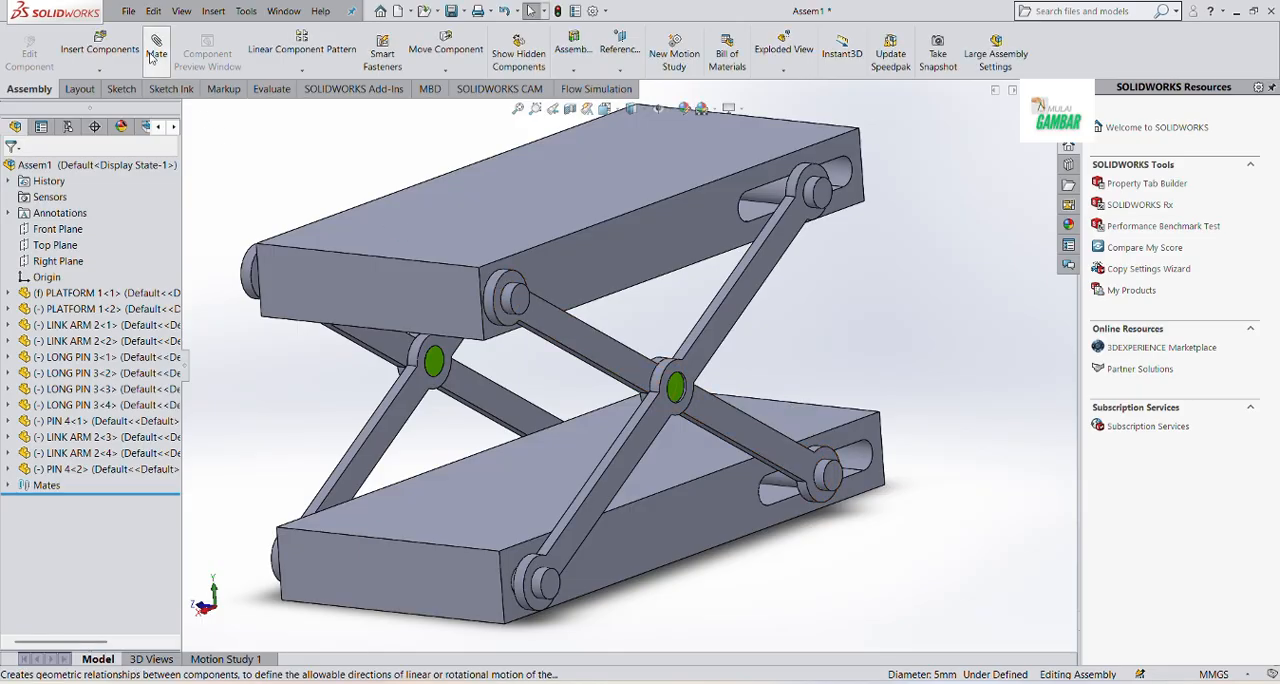
# Mate the new PIN 4's end face coincident with the circular edge of the outer link arm's centre hole
pyautogui.click(156, 50)
pyautogui.scroll(-3, 673, 392)
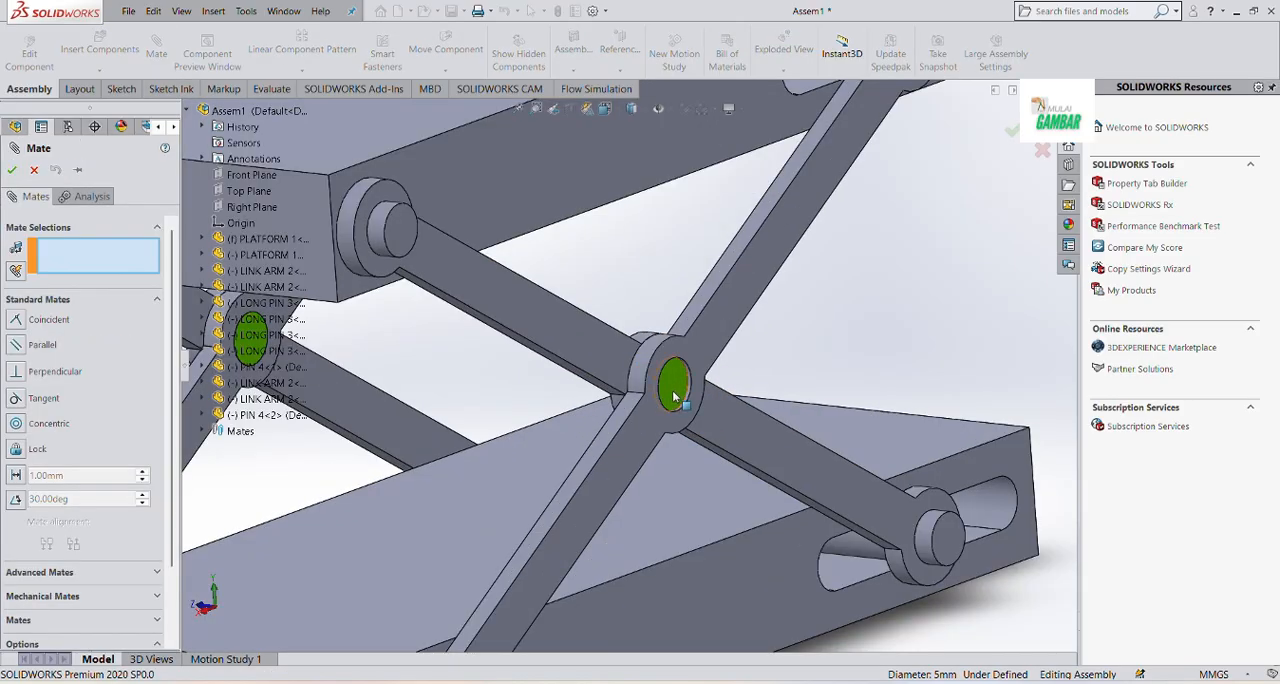
pyautogui.click(675, 397)
pyautogui.scroll(-2, 678, 397)
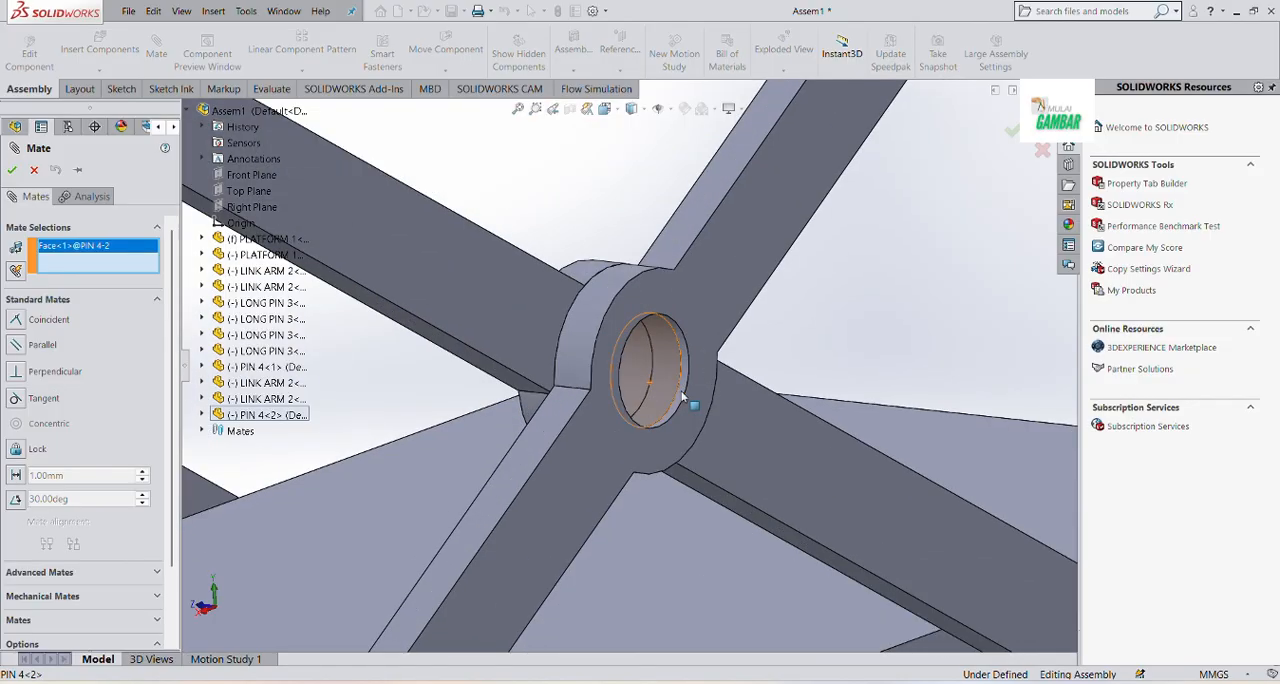
pyautogui.click(686, 391)
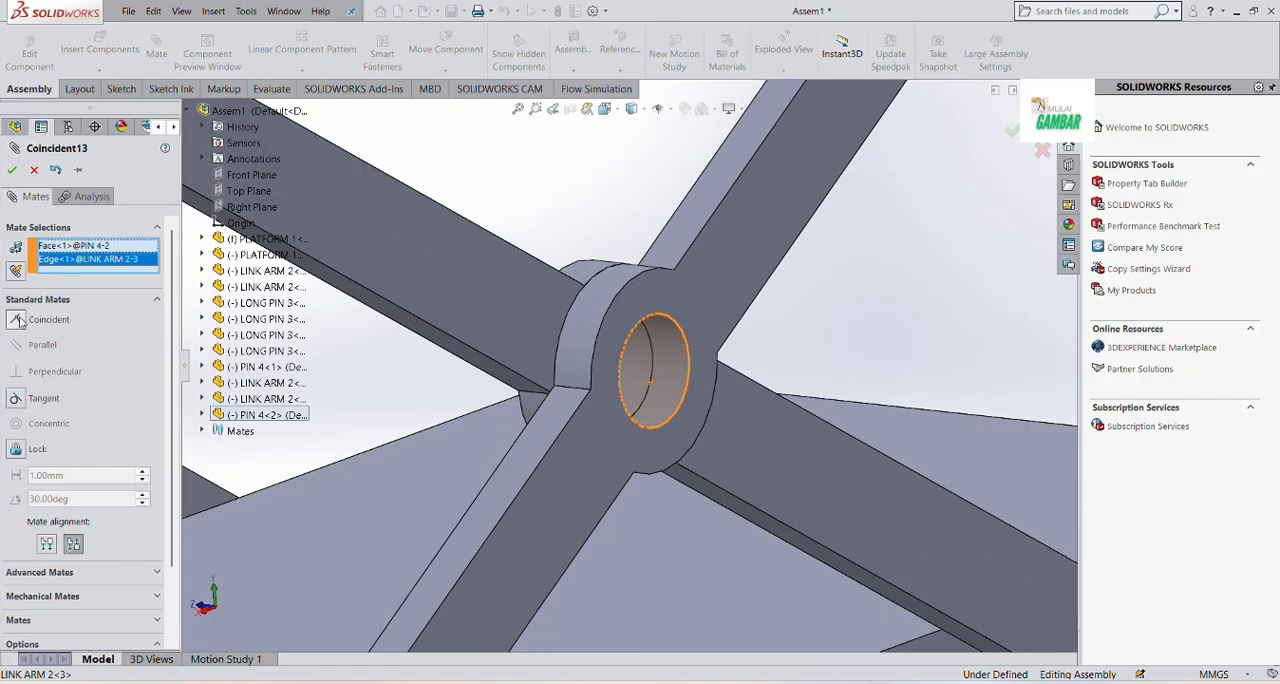
pyautogui.click(10, 171)
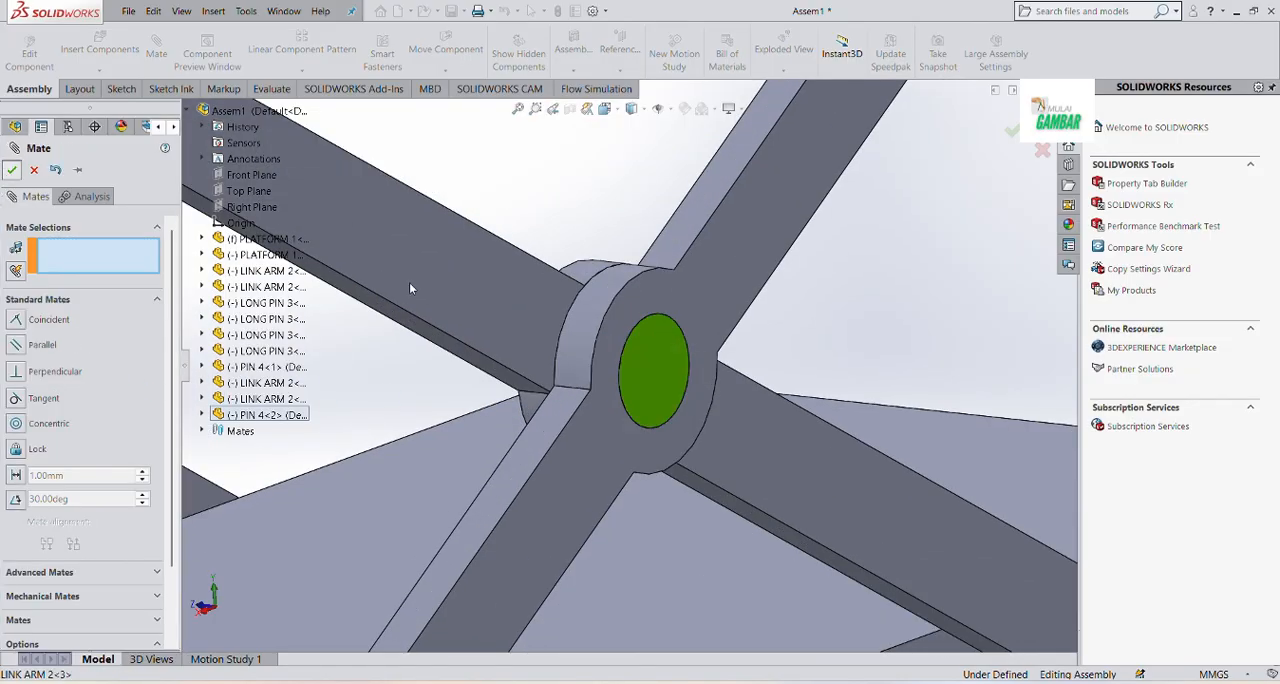
pyautogui.press('Escape')
pyautogui.scroll(8, 537, 284)
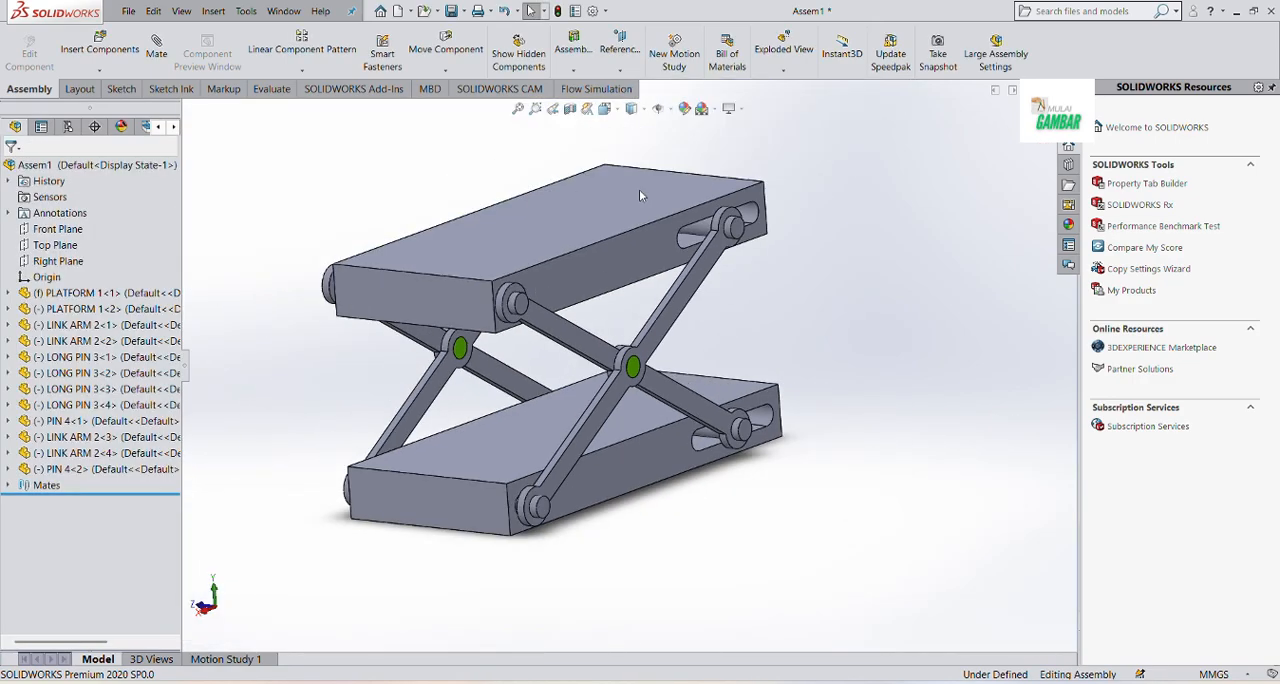
# Lower and raise the upper platform to exercise the scissor linkage, leaving it raised in an isometric view
pyautogui.click(616, 110)
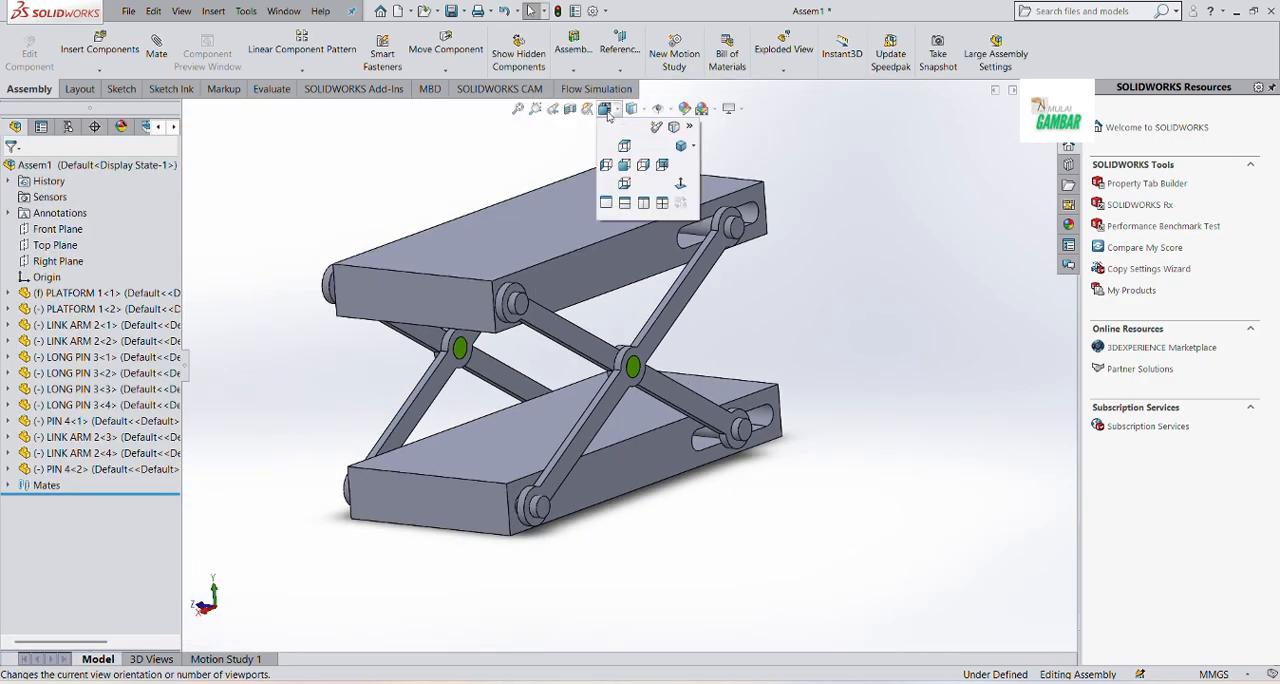
pyautogui.click(679, 147)
pyautogui.moveTo(684, 330); pyautogui.dragTo(838, 250)
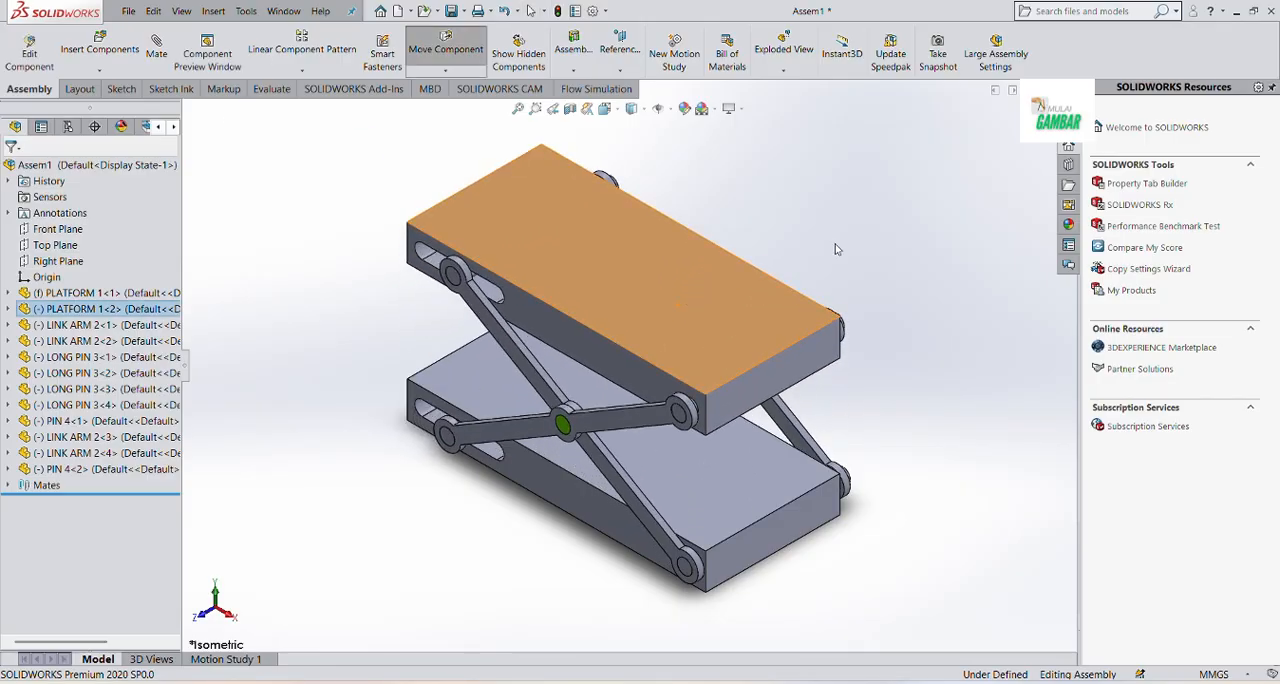
pyautogui.moveTo(640, 446)
pyautogui.mouseDown(button='middle')
pyautogui.moveTo(602, 476)
pyautogui.moveTo(630, 466)
pyautogui.mouseUp(button='middle')
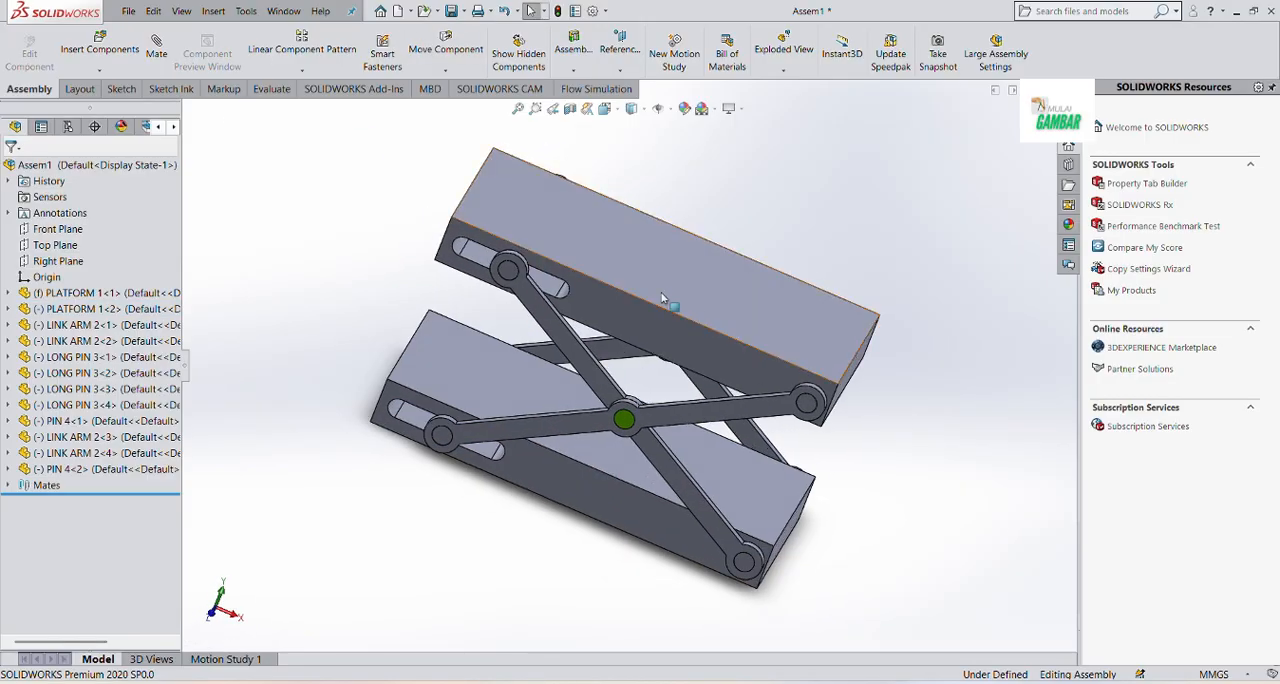
pyautogui.moveTo(665, 300); pyautogui.dragTo(603, 390)
pyautogui.click(942, 447)
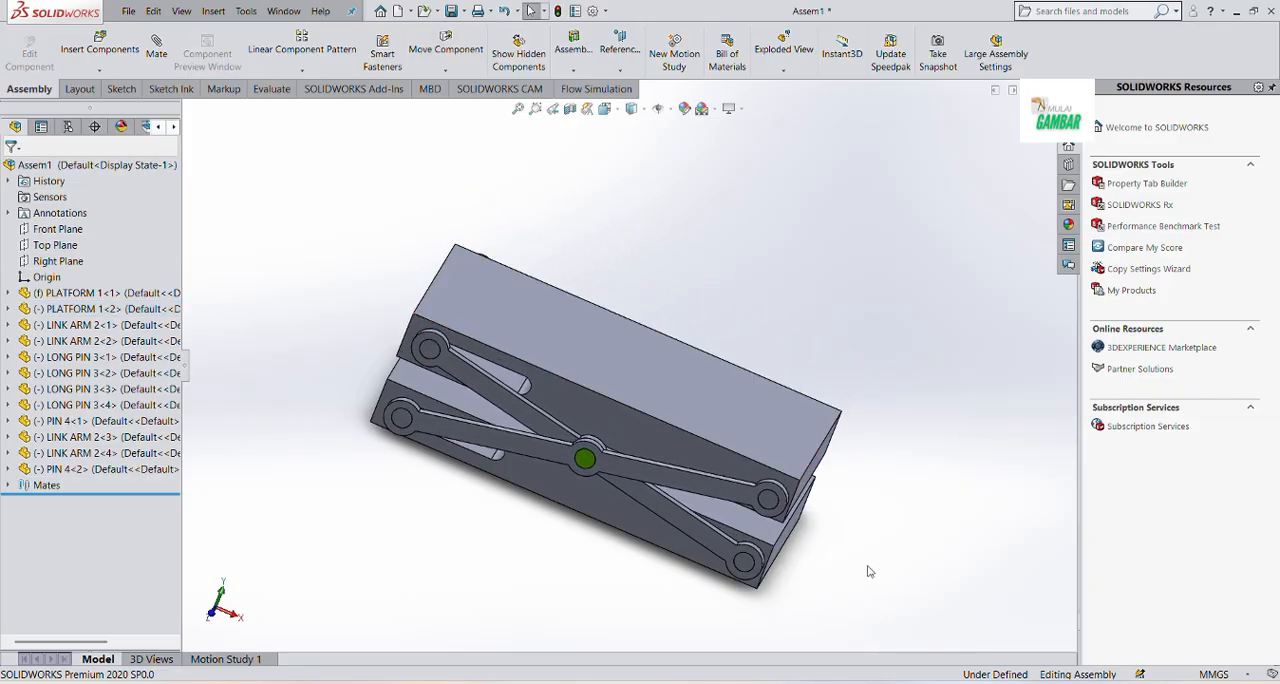
pyautogui.moveTo(867, 566); pyautogui.dragTo(817, 475, button='middle')
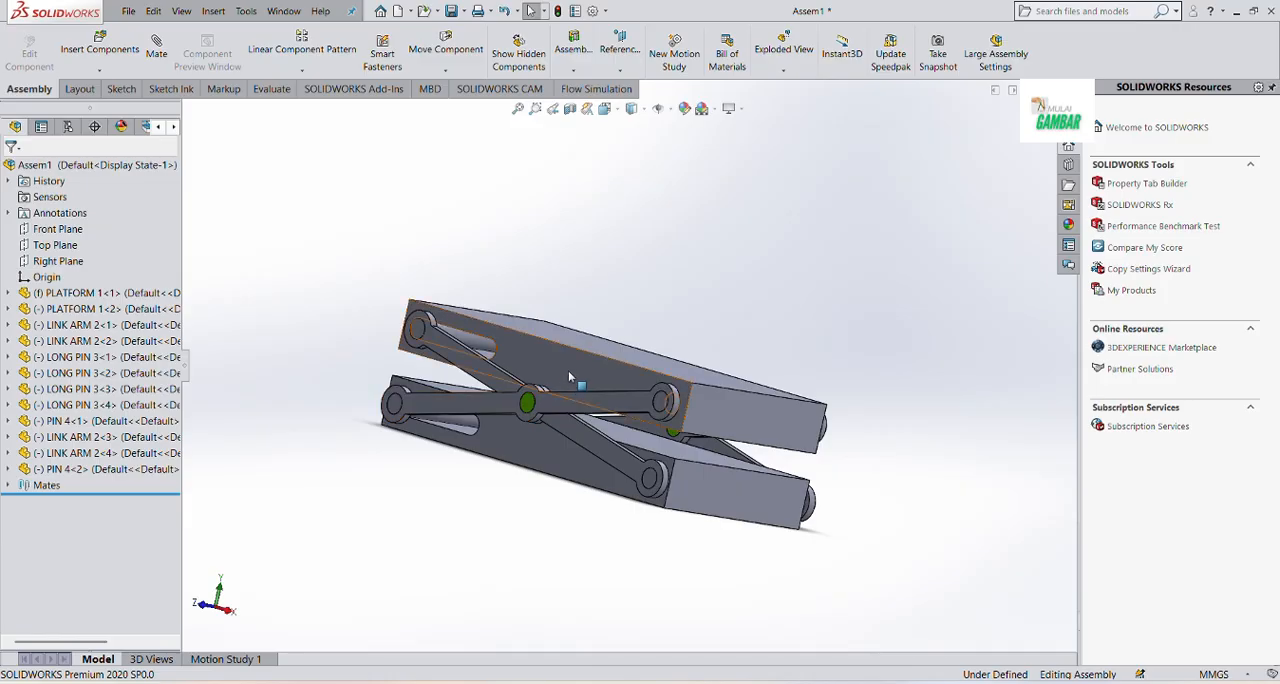
pyautogui.moveTo(568, 370); pyautogui.dragTo(683, 207)
pyautogui.moveTo(561, 480); pyautogui.dragTo(646, 564, button='middle')
pyautogui.click(568, 568)
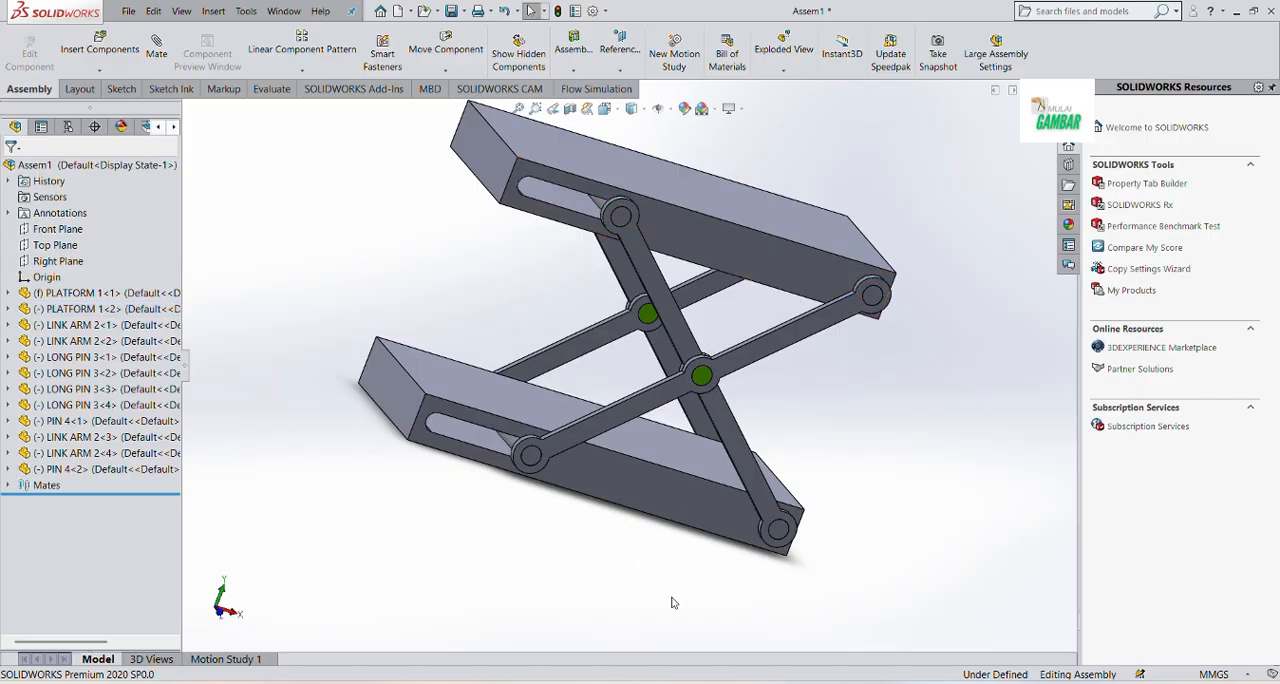
pyautogui.click(606, 108)
pyautogui.click(673, 168)
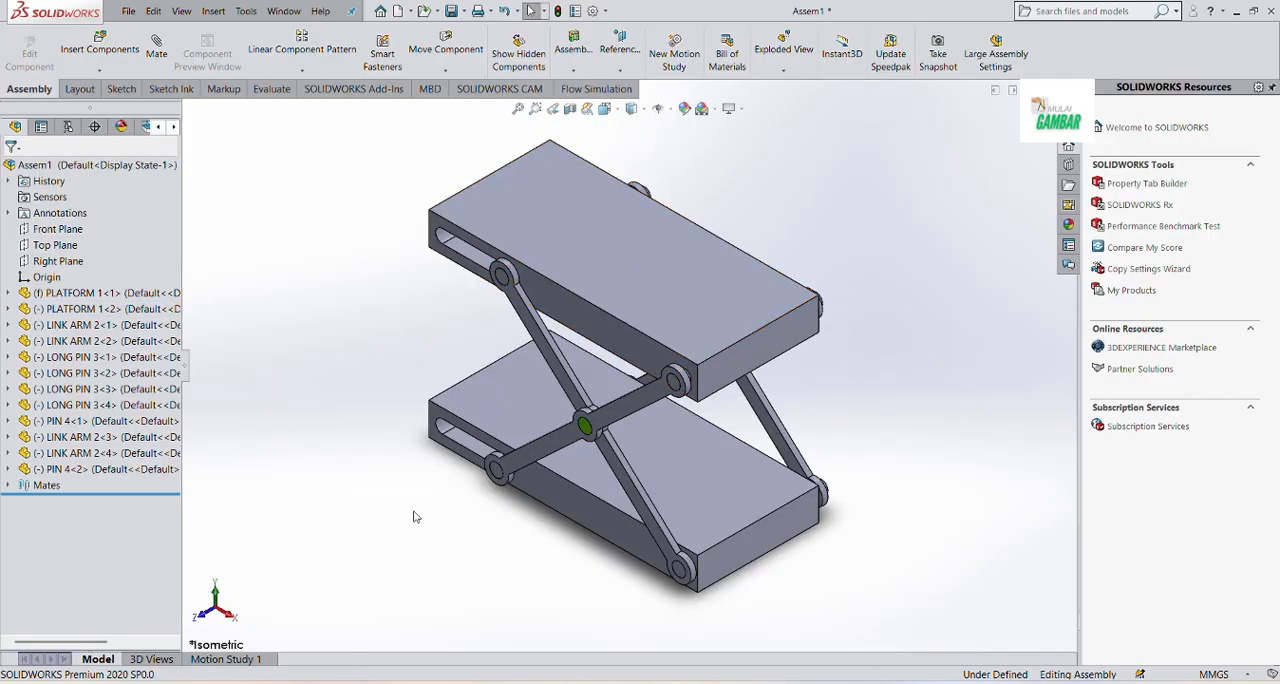
# Open Motion Study 1 and set its study type to Basic Motion
pyautogui.click(226, 659)
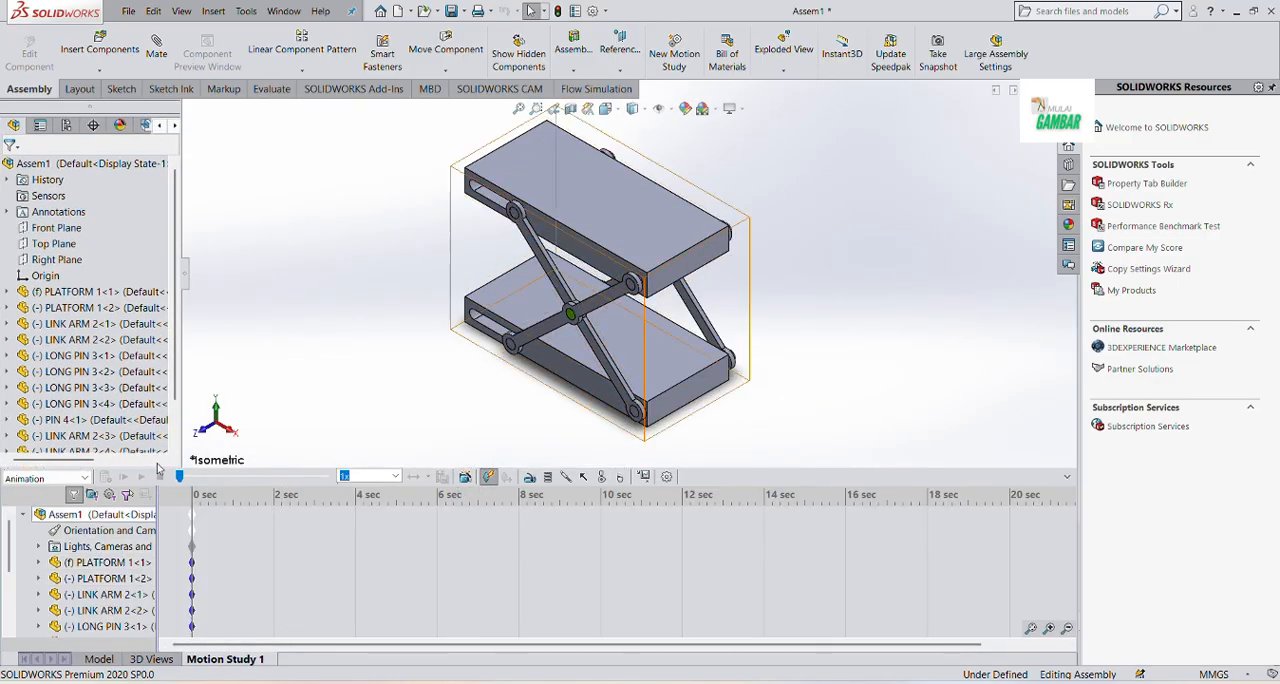
pyautogui.click(84, 478)
pyautogui.click(55, 512)
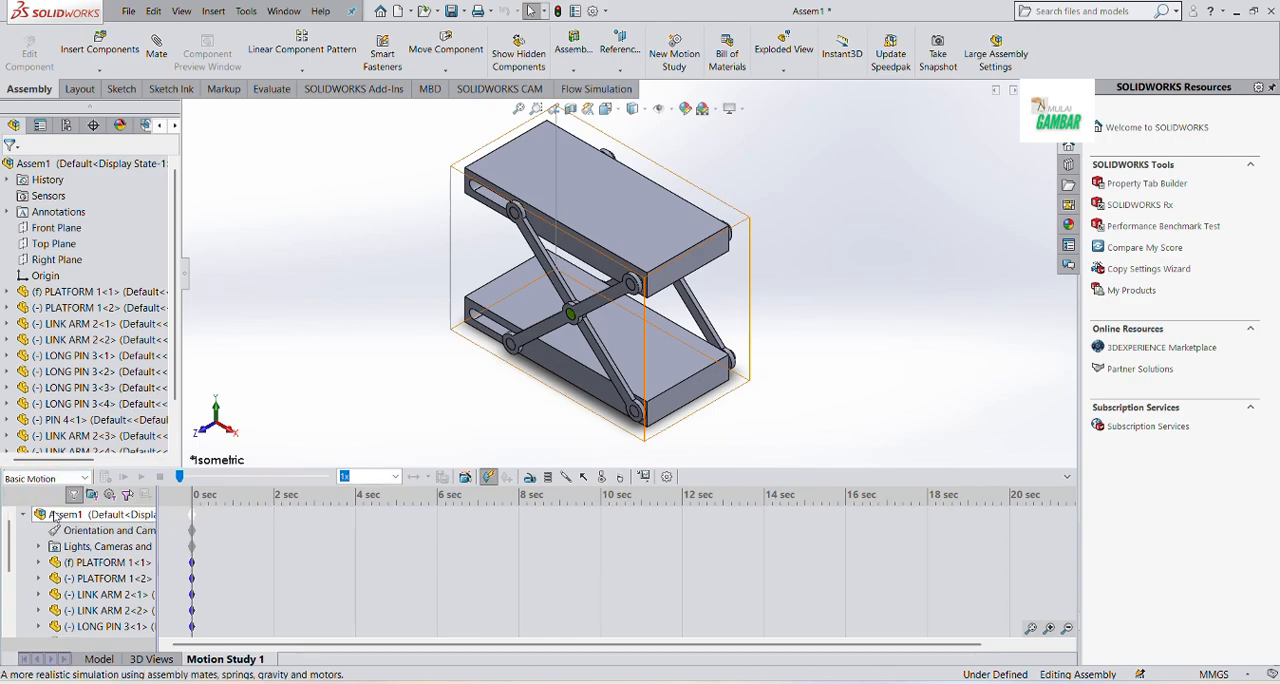
# Add a linear motor on the end face of the long pin in the lower platform's slot, directed along the slot's straight edge
pyautogui.click(530, 478)
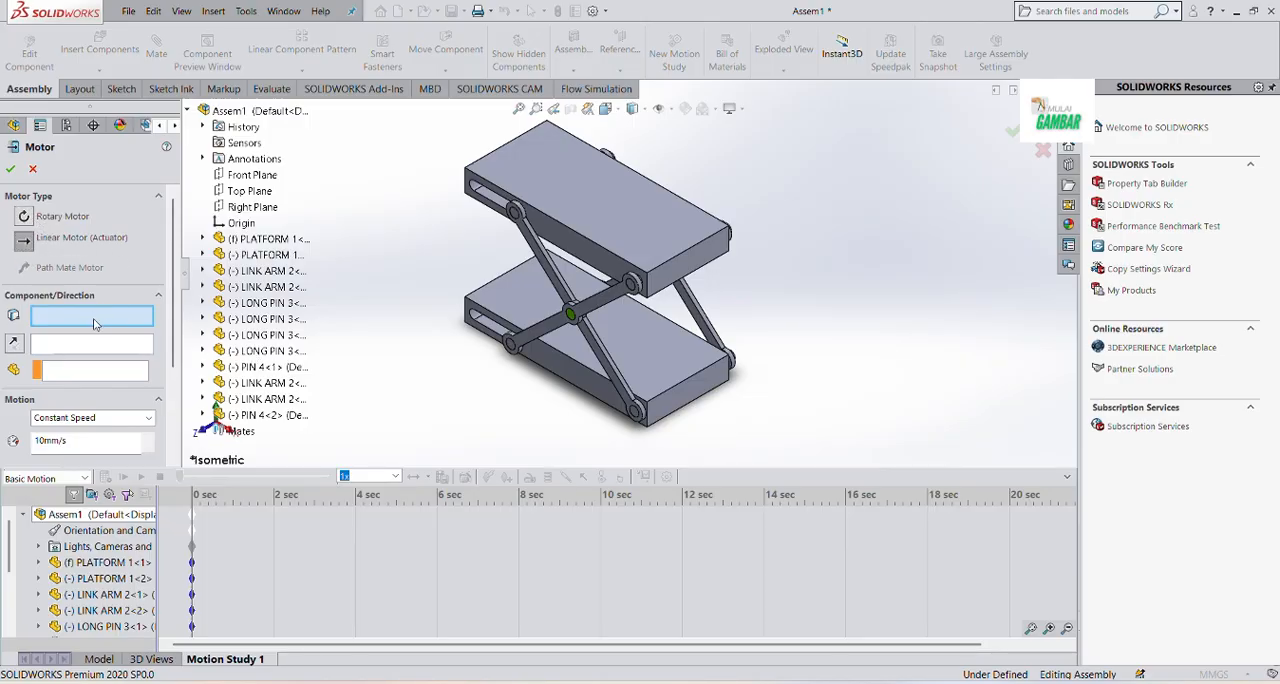
pyautogui.scroll(-4, 497, 362)
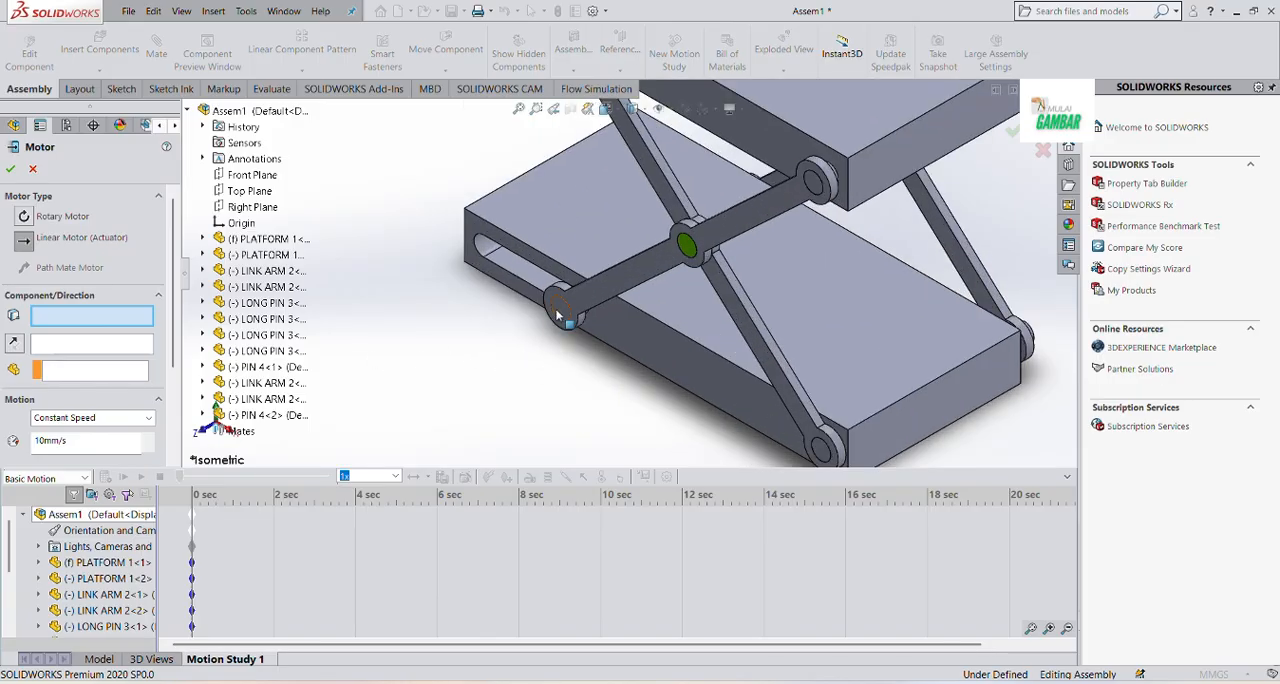
pyautogui.click(560, 313)
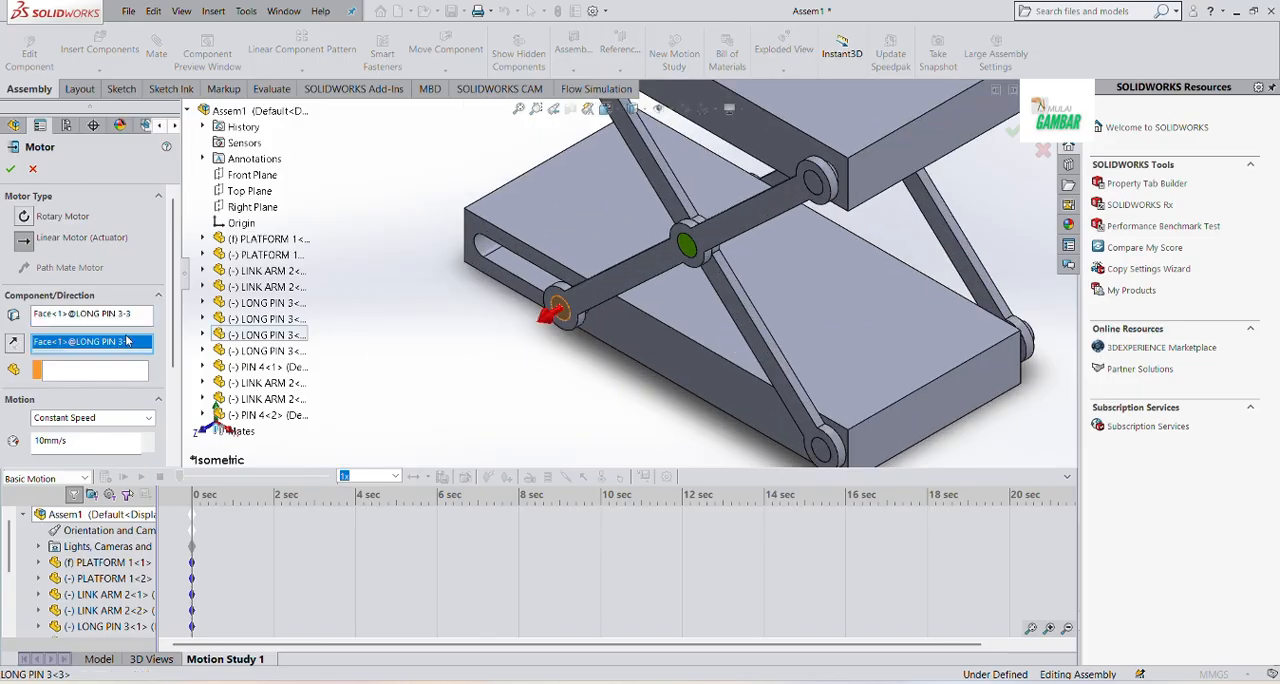
pyautogui.rightClick(121, 345)
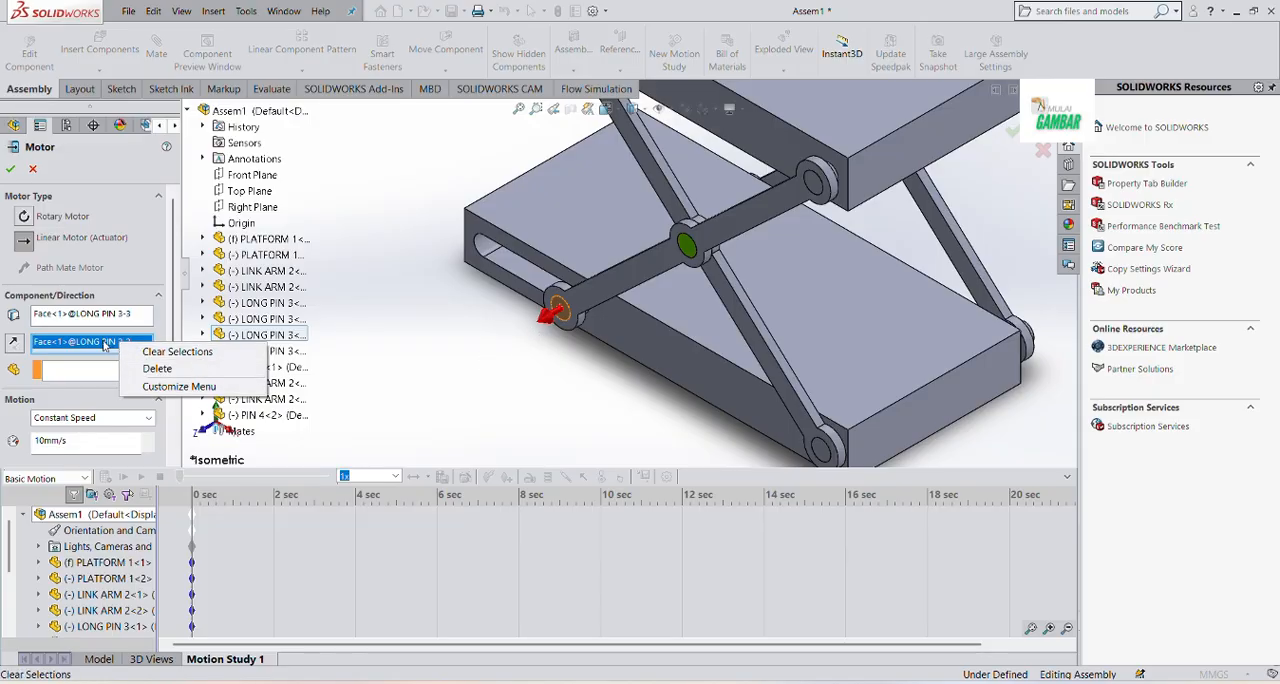
pyautogui.click(160, 353)
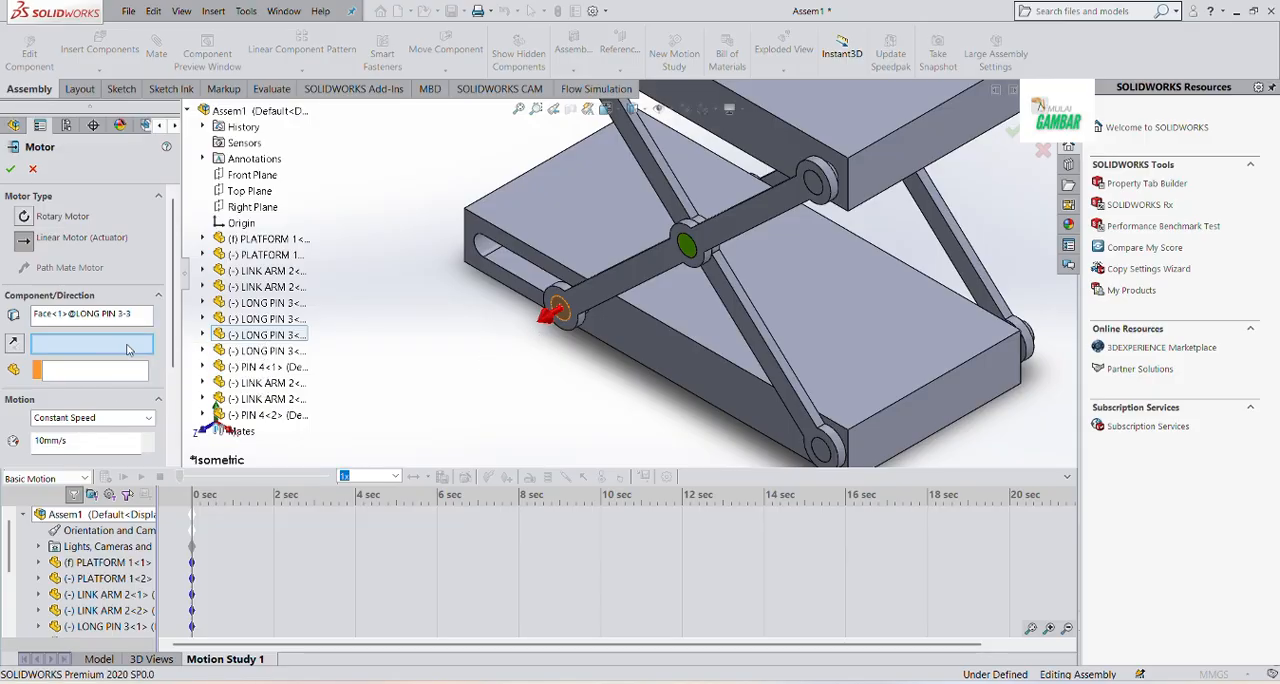
pyautogui.click(522, 263)
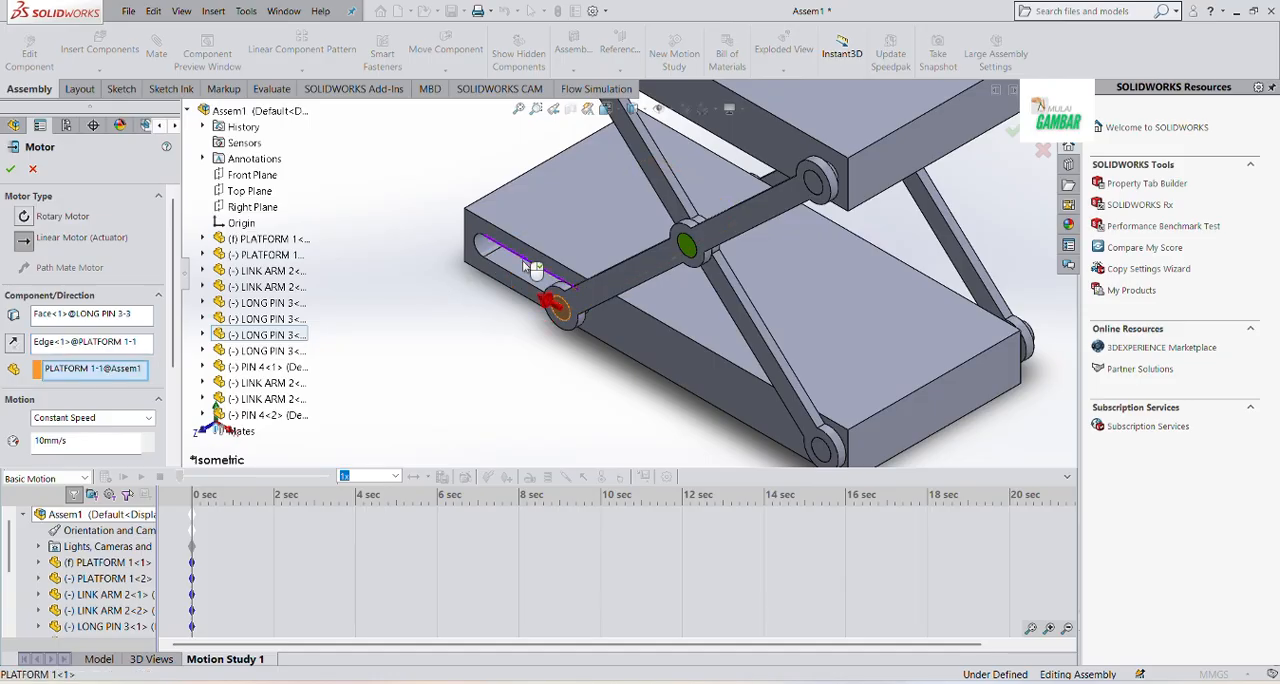
# Make the motor move relative to the lower platform at a constant speed of 4 mm/s, and calculate the motion study
pyautogui.rightClick(108, 370)
pyautogui.click(155, 374)
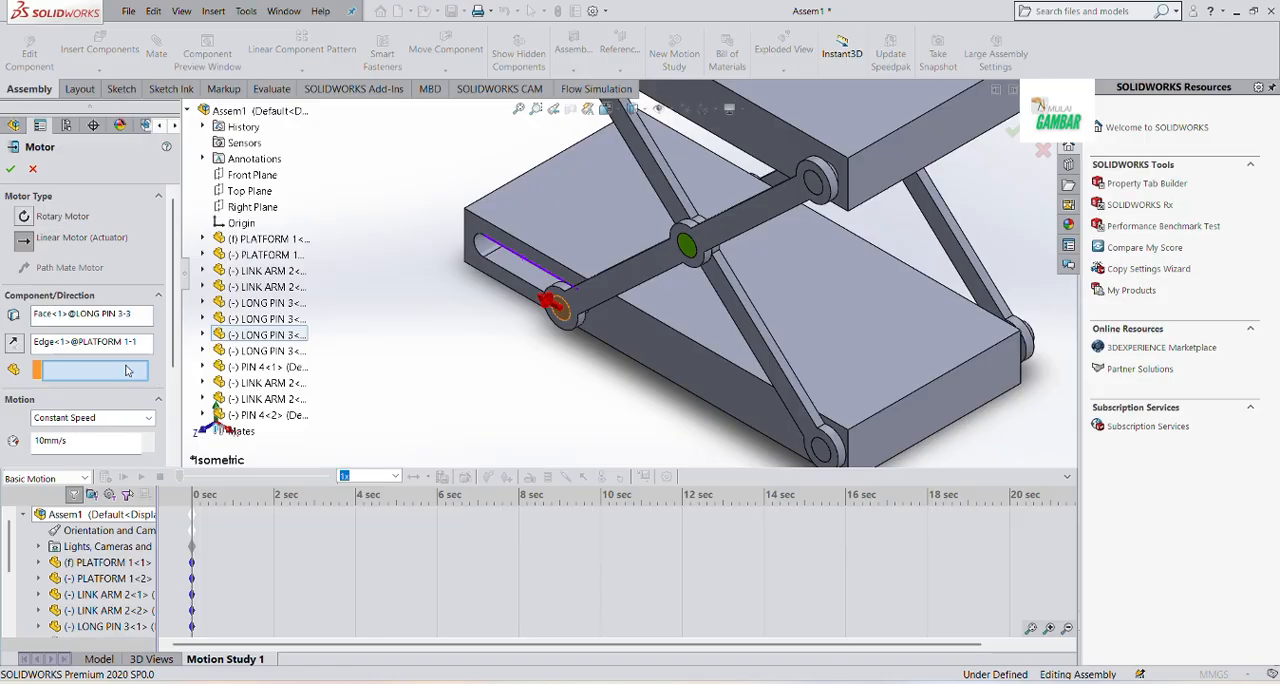
pyautogui.click(678, 309)
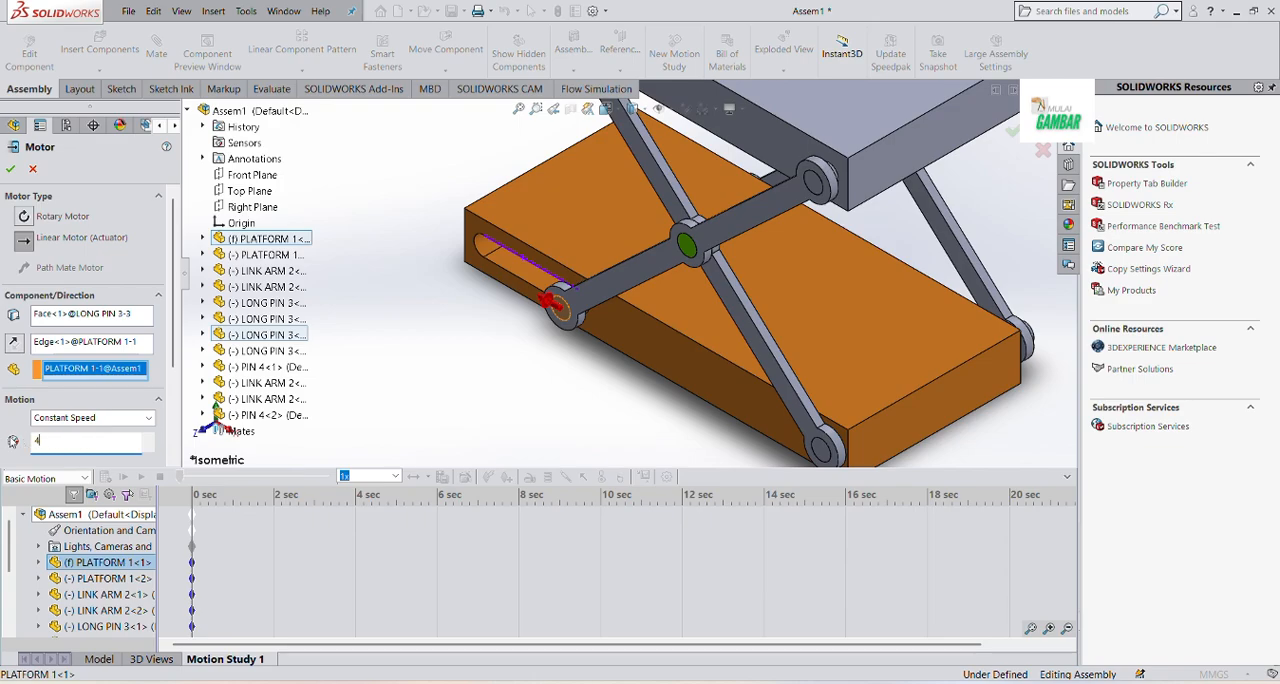
pyautogui.click(12, 169)
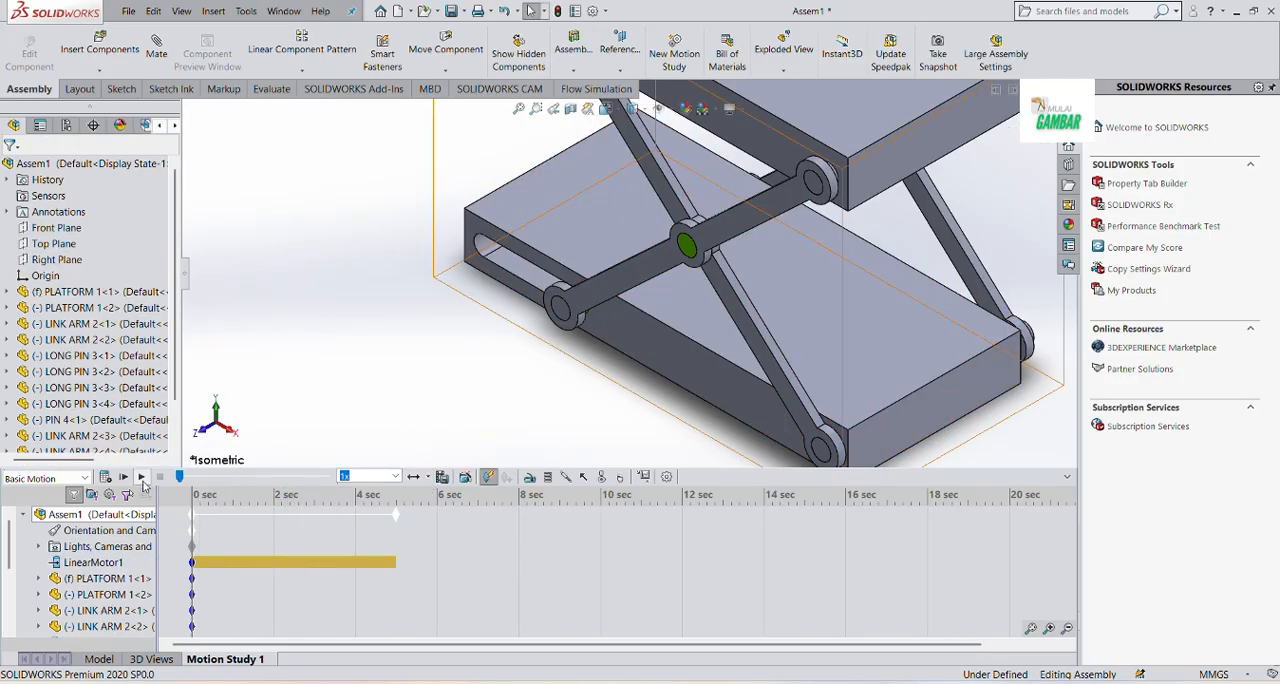
pyautogui.click(106, 477)
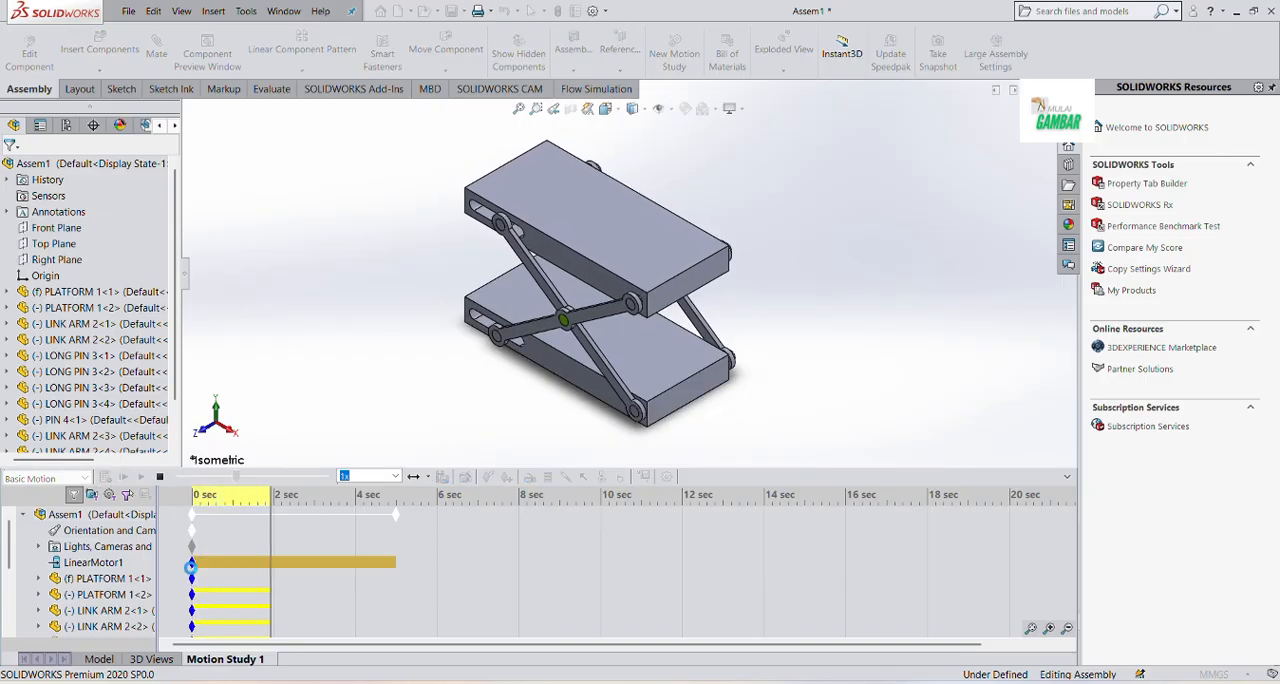